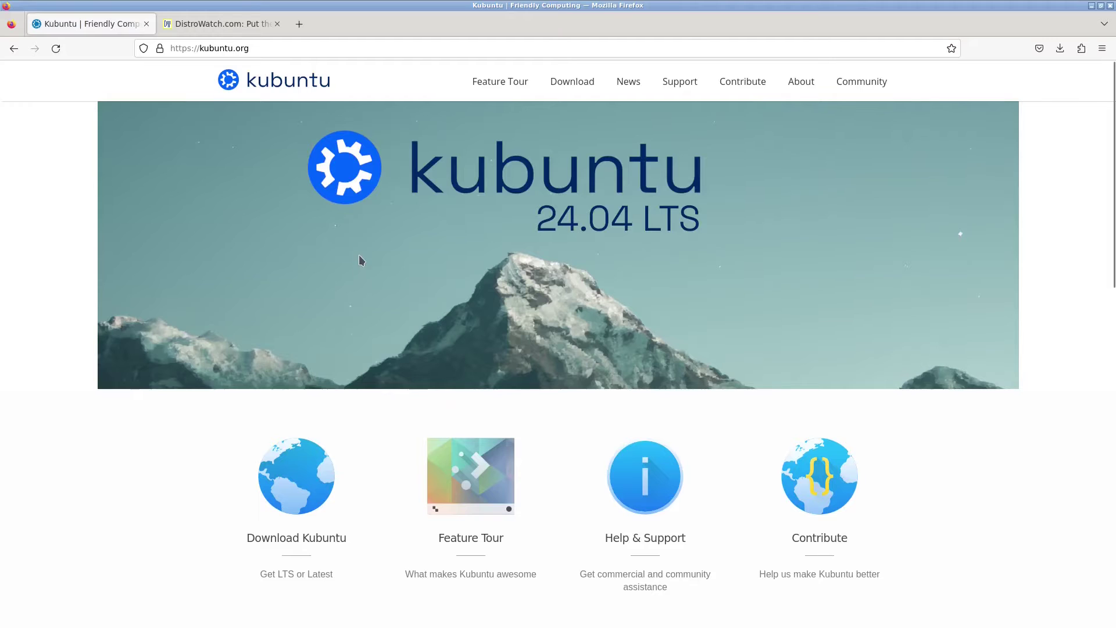
Step: Read through the Kubuntu 24.04 release announcement on kubuntu.org, then switch to the DistroWatch tab
left_click(289, 48)
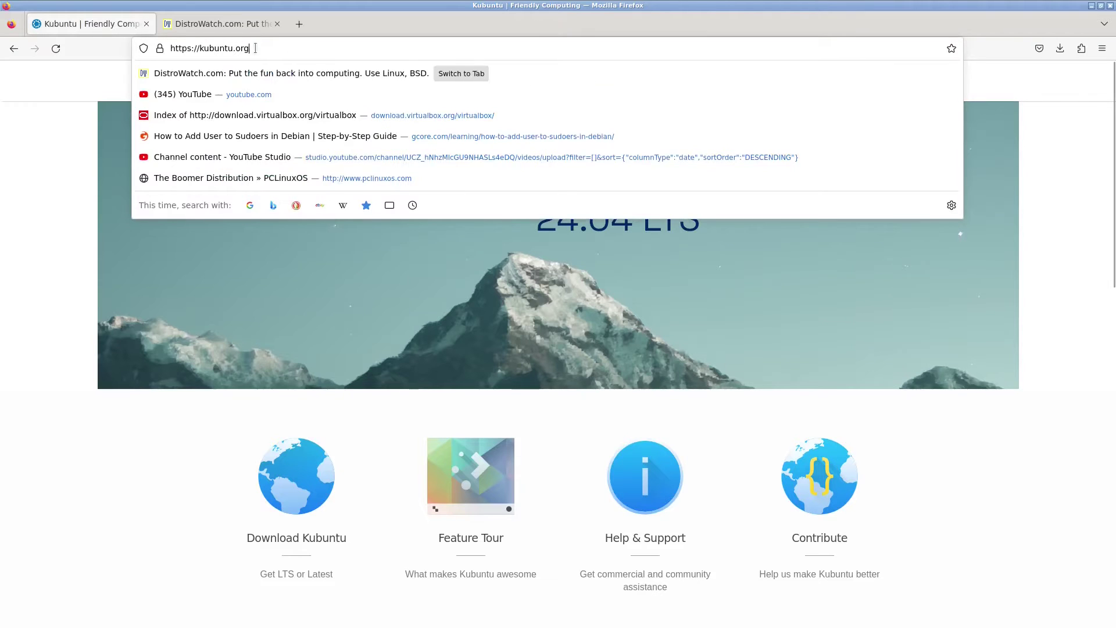
left_click(2, 283)
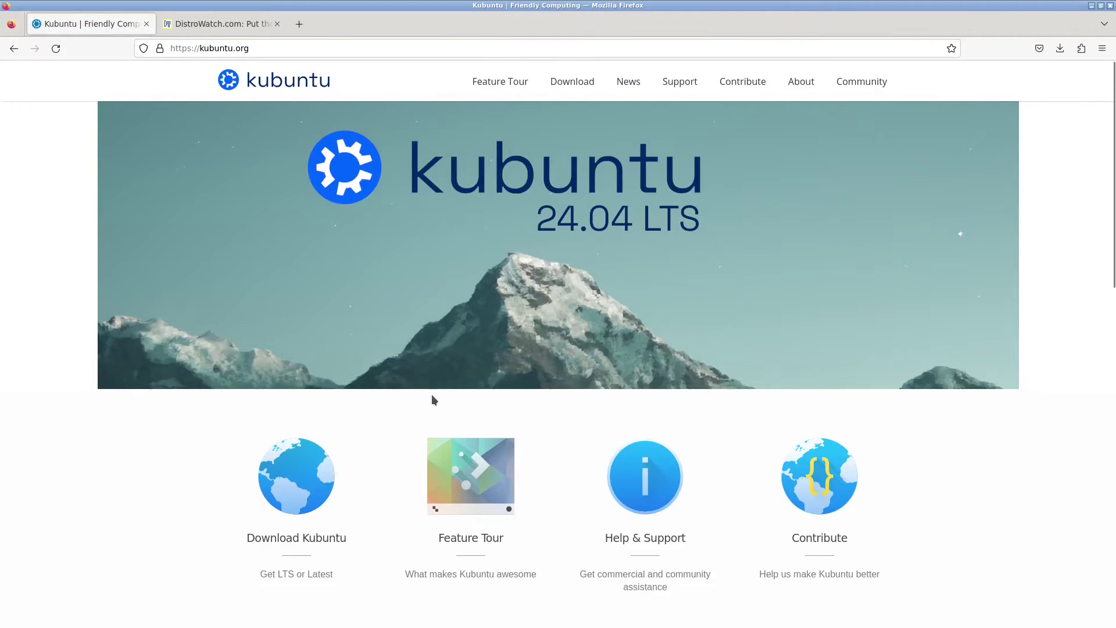
scroll(432, 399, "down", 5)
scroll(431, 395, "down", 2)
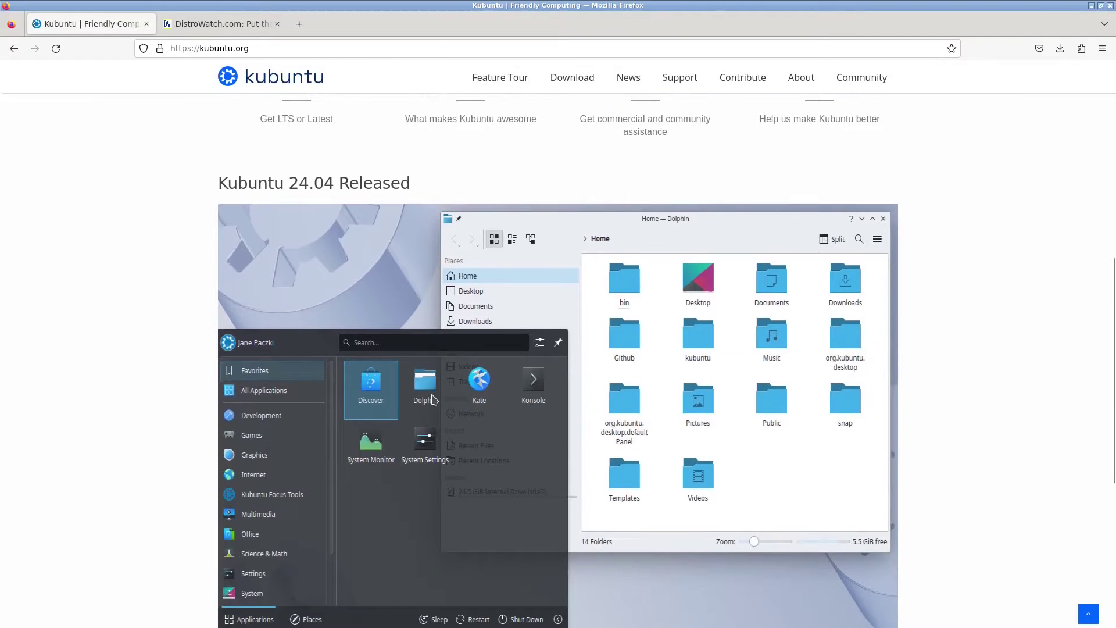
scroll(431, 399, "down", 1)
scroll(431, 399, "down", 2)
scroll(431, 399, "down", 2)
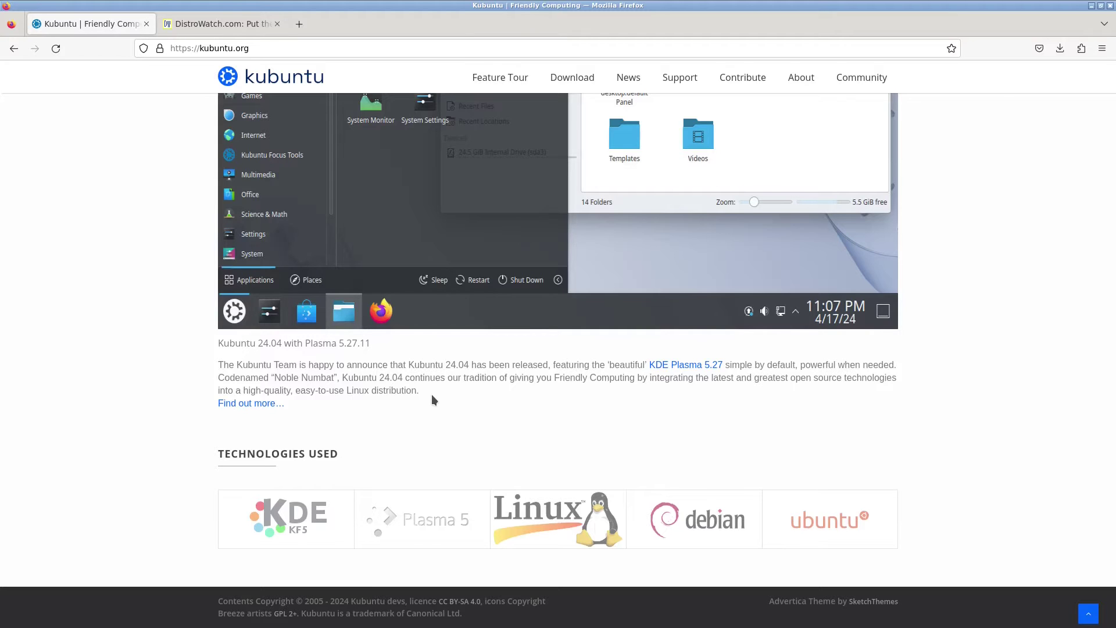
key("ctrl+Tab")
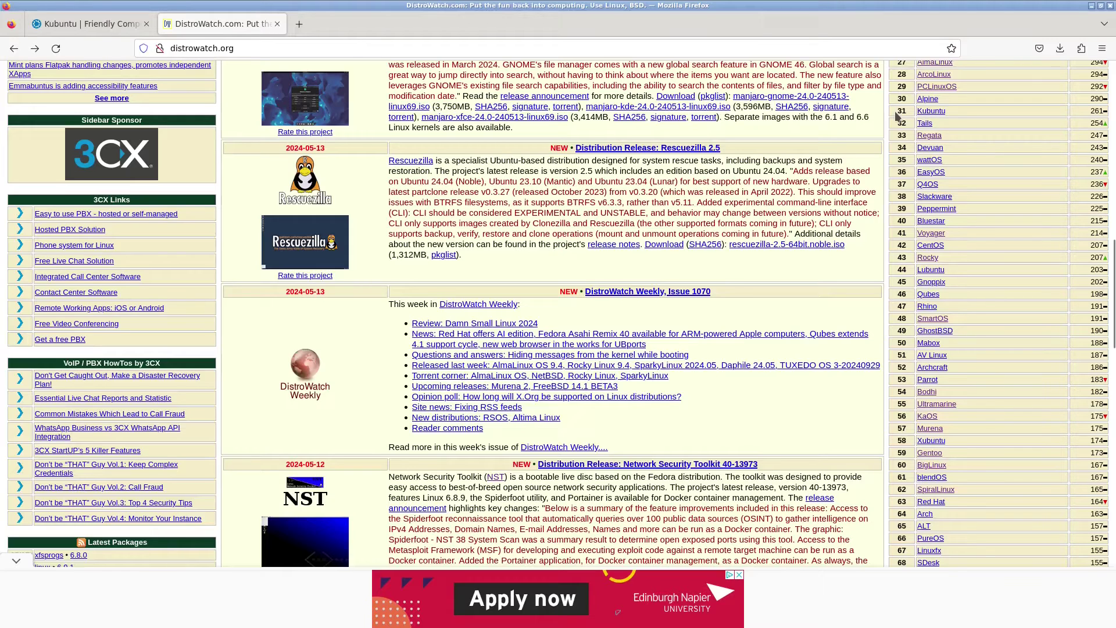
Step: Open DistroWatch's Kubuntu page from the distribution popularity ranking
left_click_drag(896, 115, 944, 111)
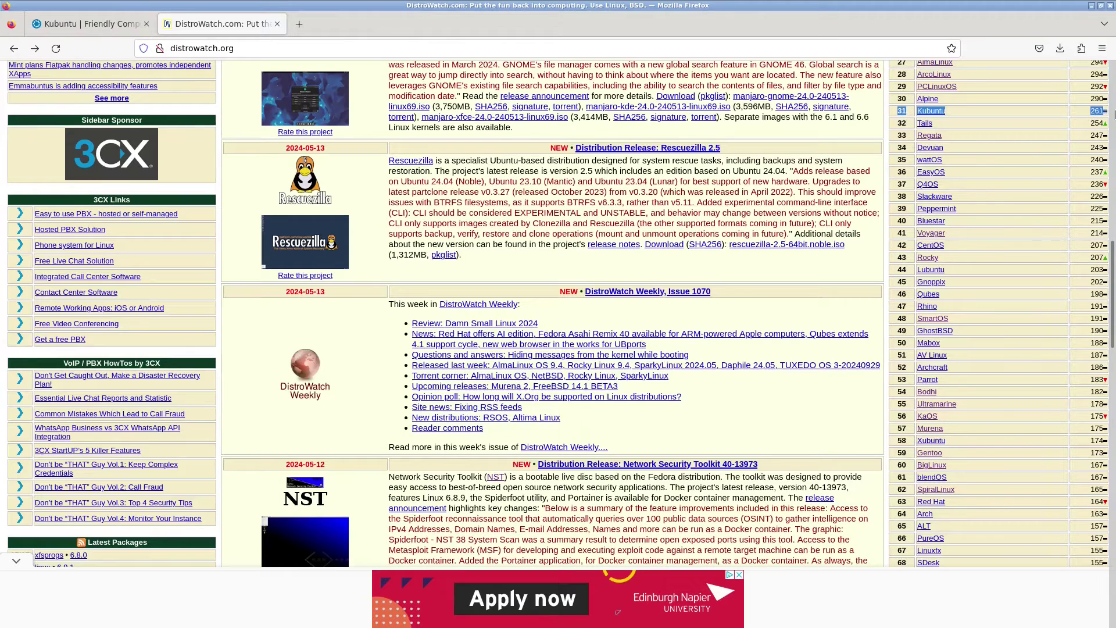
left_click_drag(1111, 114, 1096, 111)
left_click(931, 110)
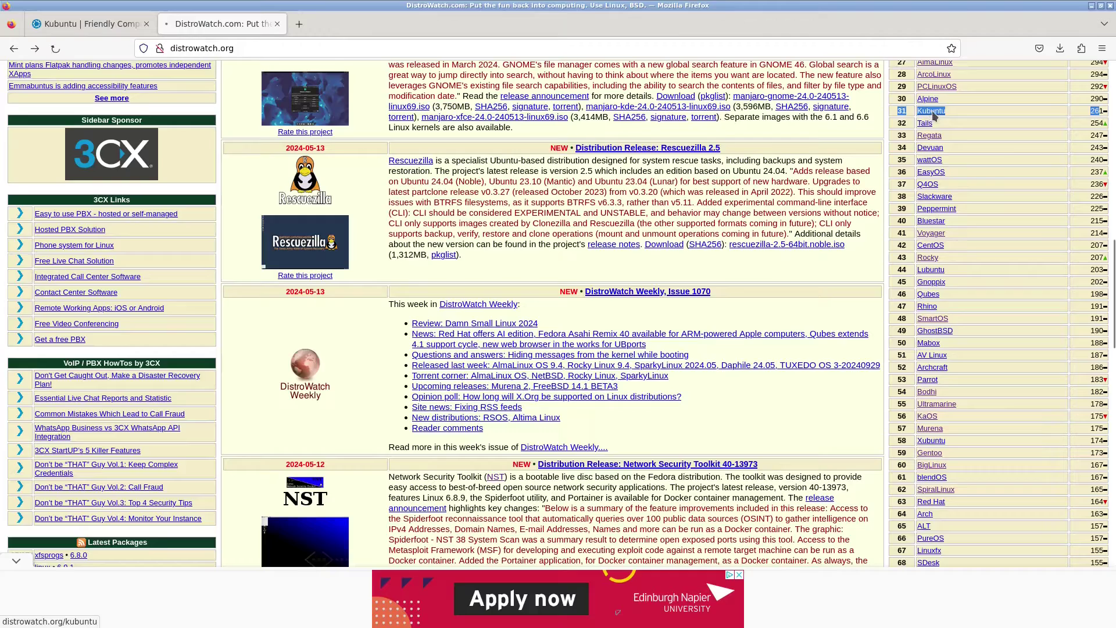
scroll(195, 423, "down", 2)
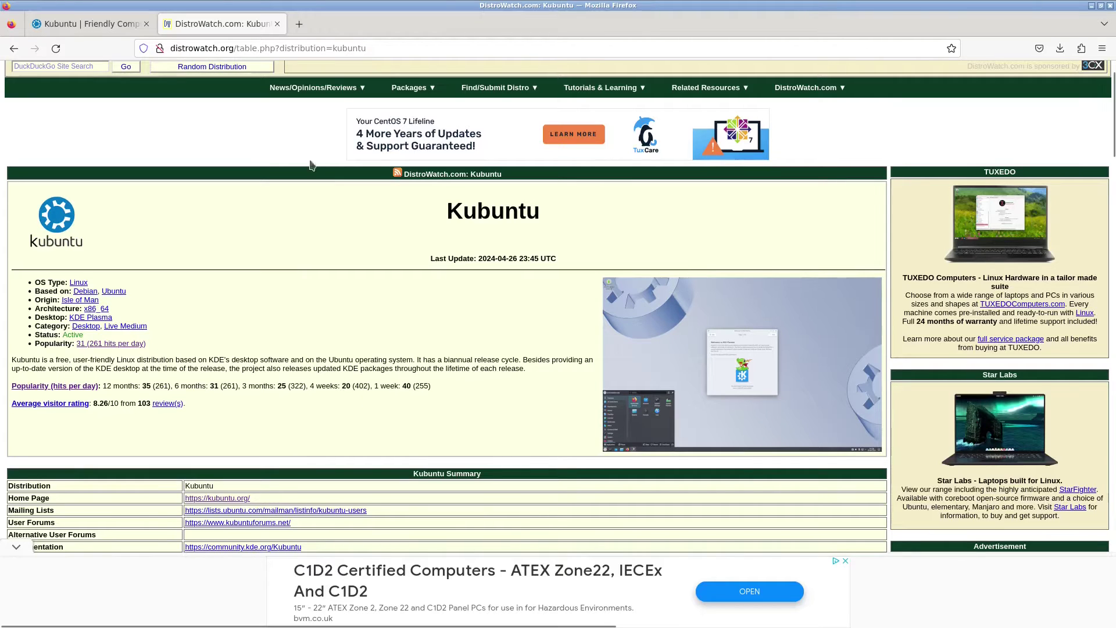
Step: Close the DistroWatch tab, go to the Kubuntu download page and check the finished ISO download
left_click(277, 24)
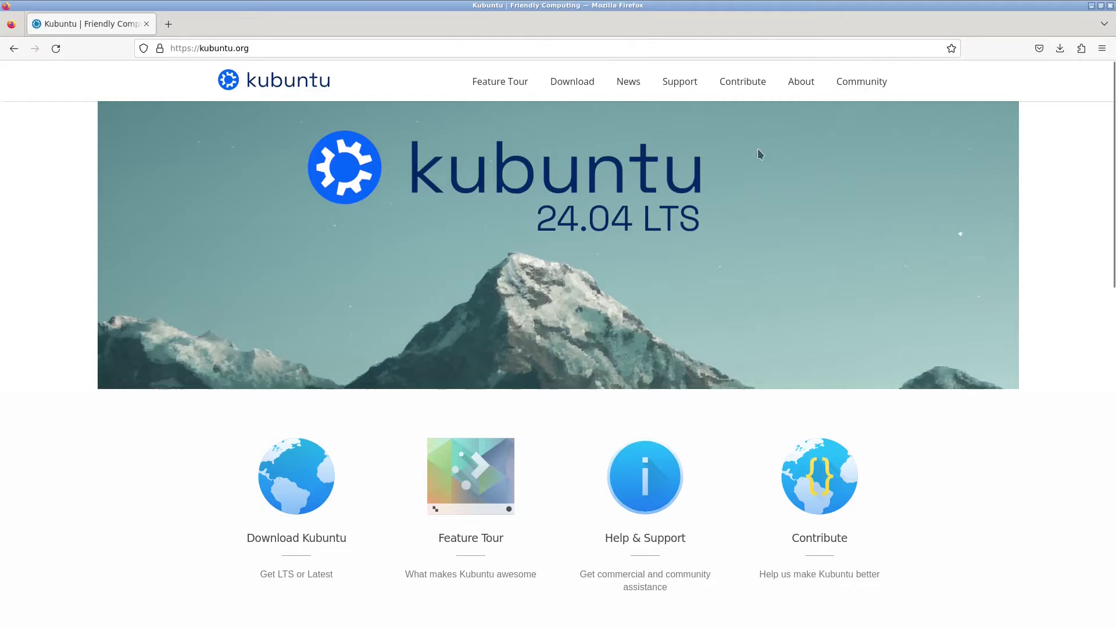
left_click(570, 81)
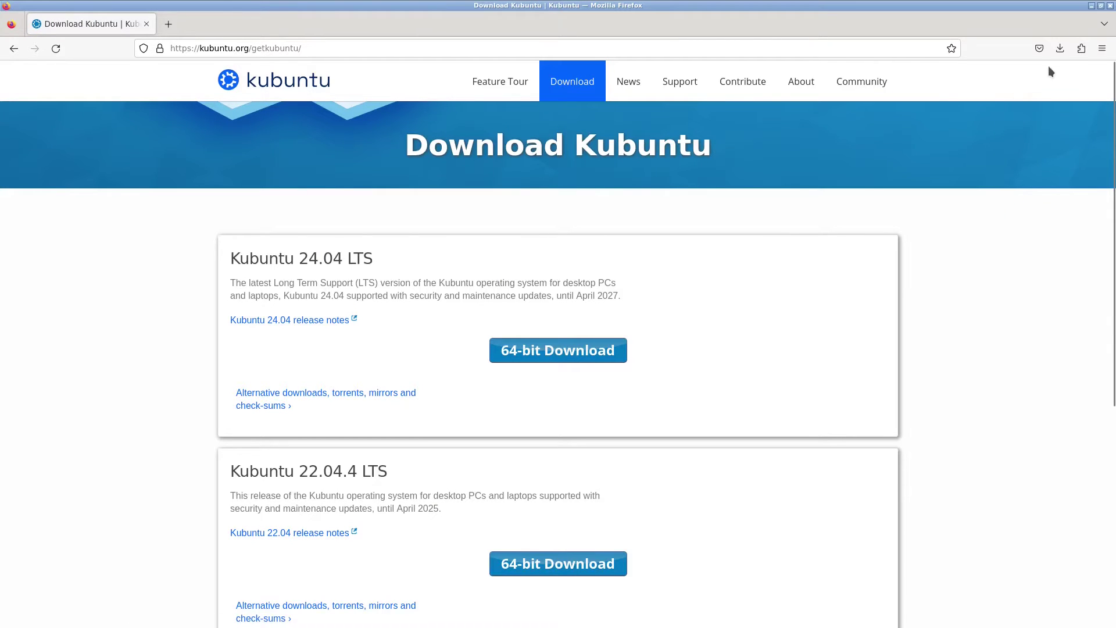
left_click(1059, 48)
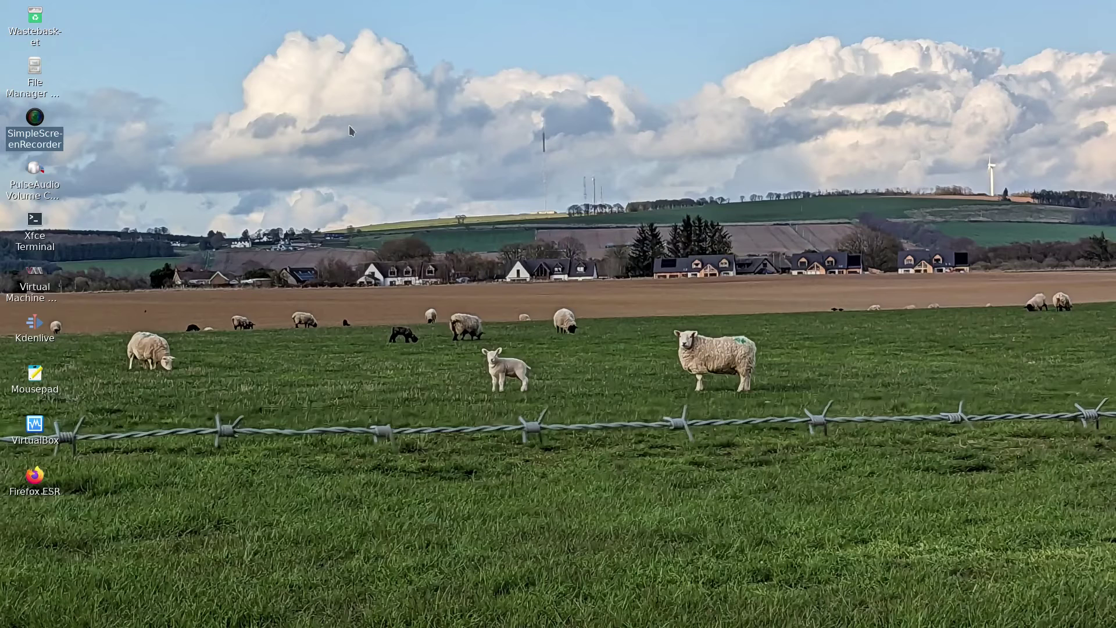
Step: Launch Virtual Machine Manager and start a new VM from the local Kubuntu 24.04 desktop ISO
right_click(349, 125)
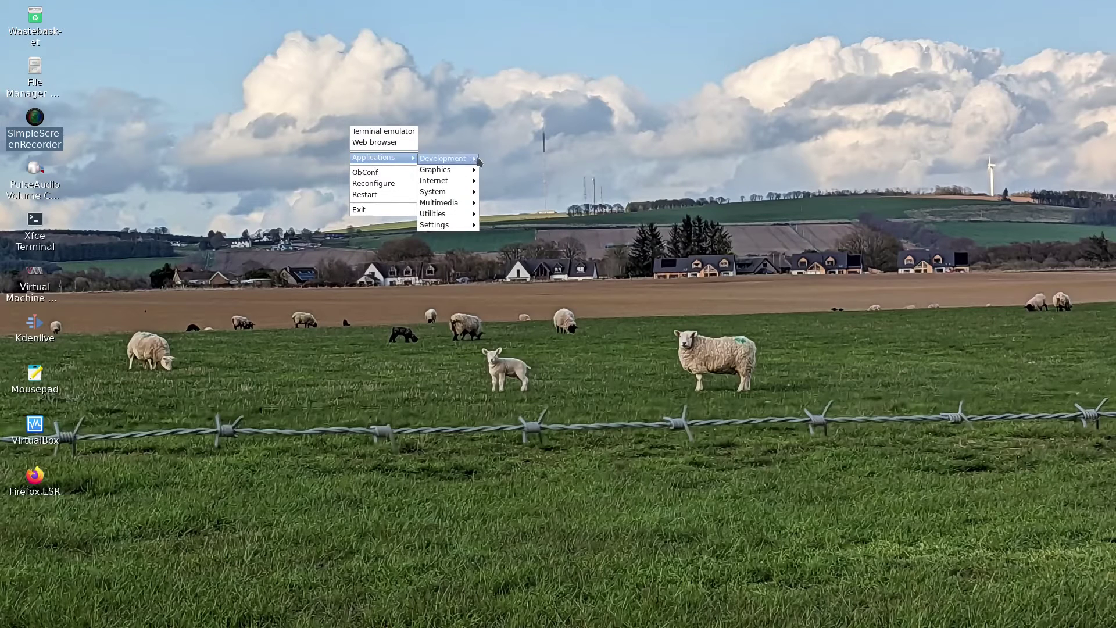
mouse_move(446, 192)
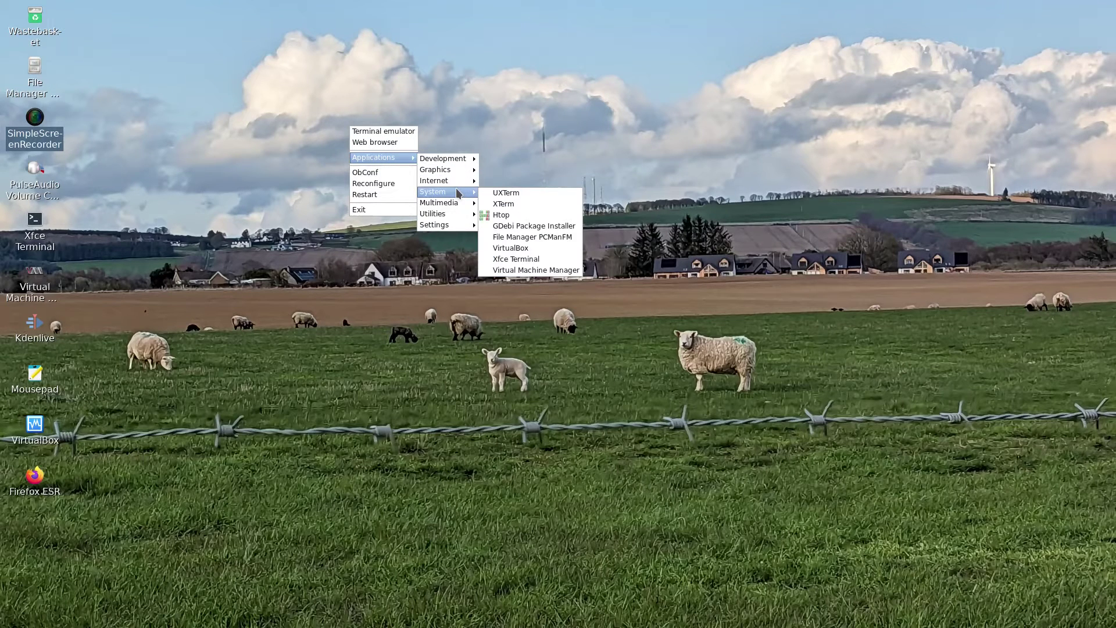
left_click(527, 271)
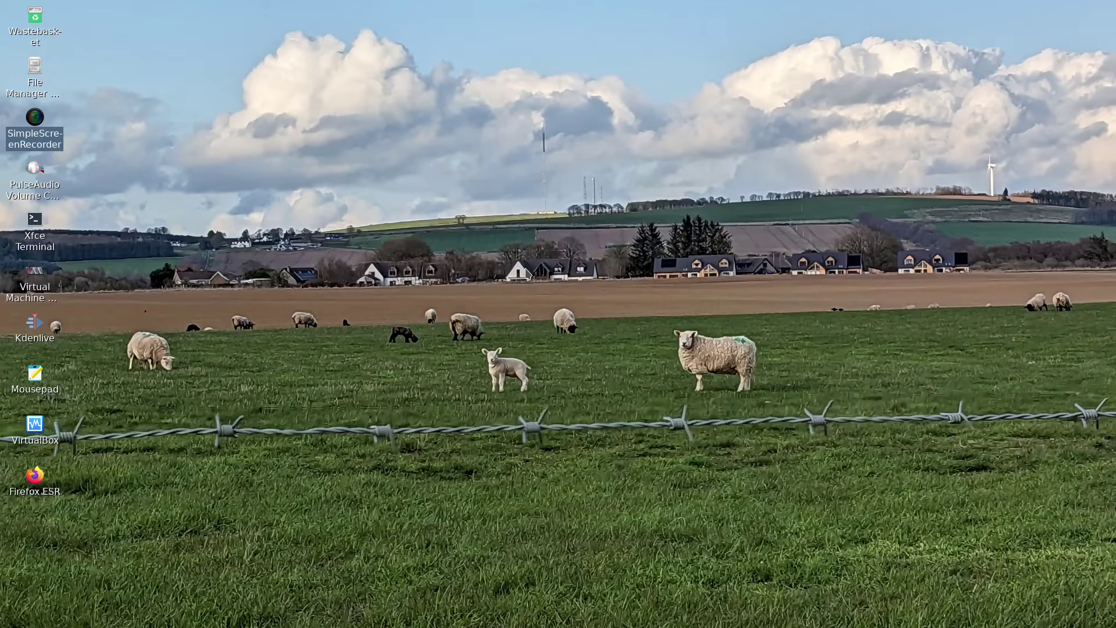
left_click(410, 185)
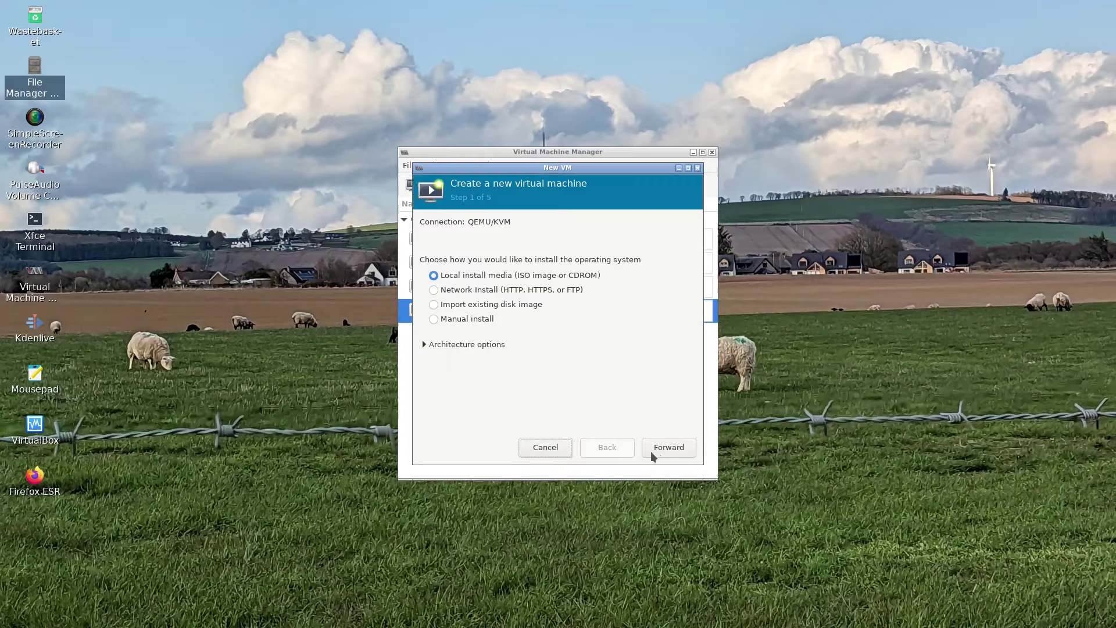
left_click(679, 447)
left_click(670, 241)
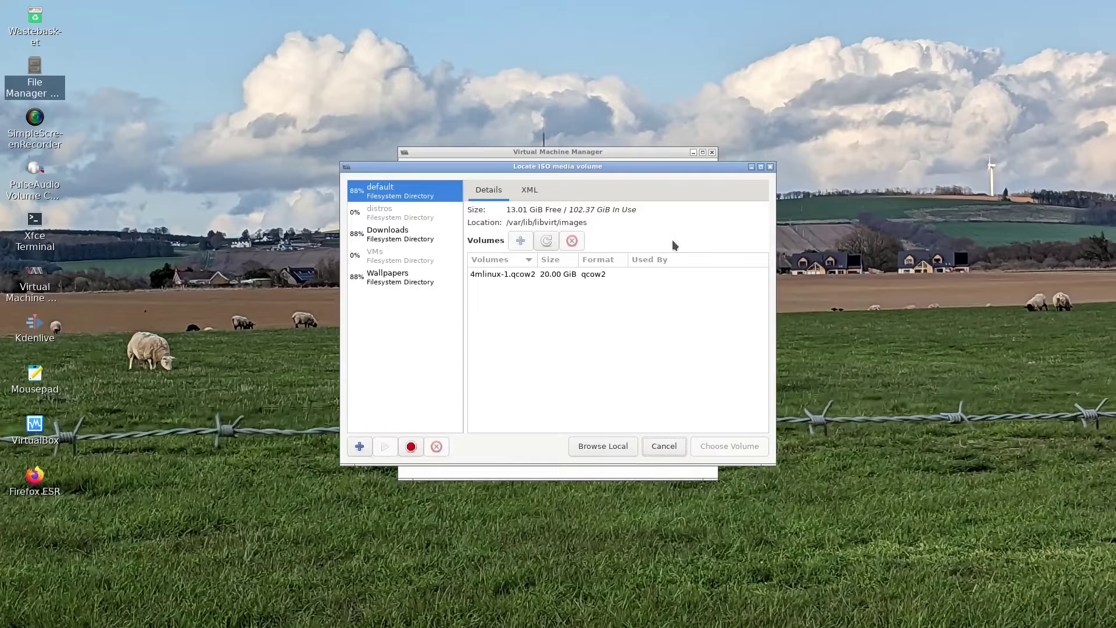
left_click(600, 446)
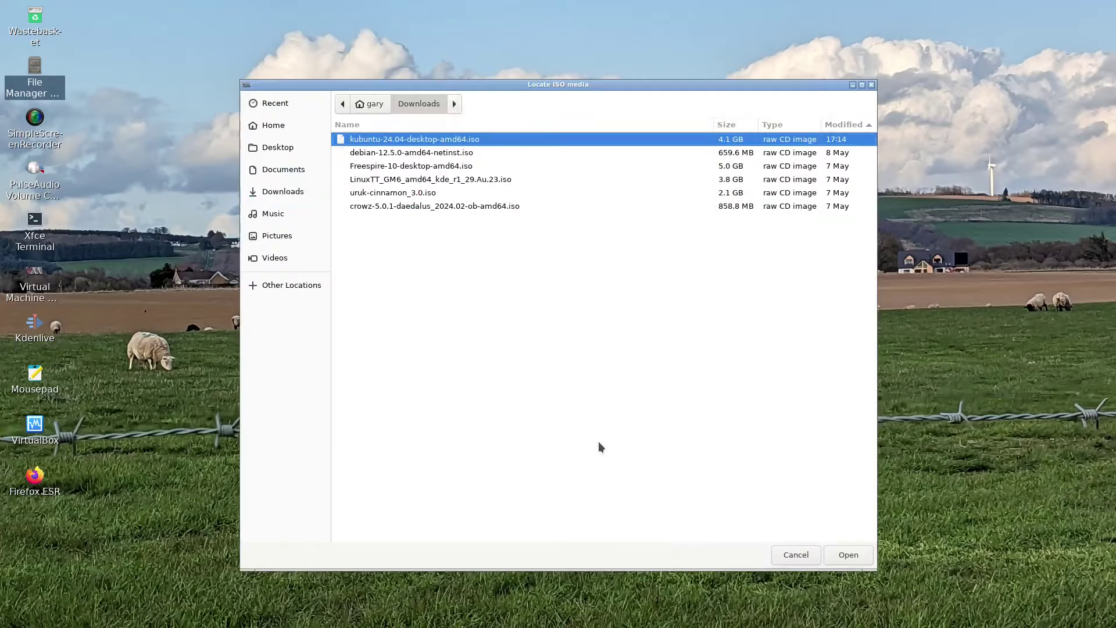
double_click(427, 140)
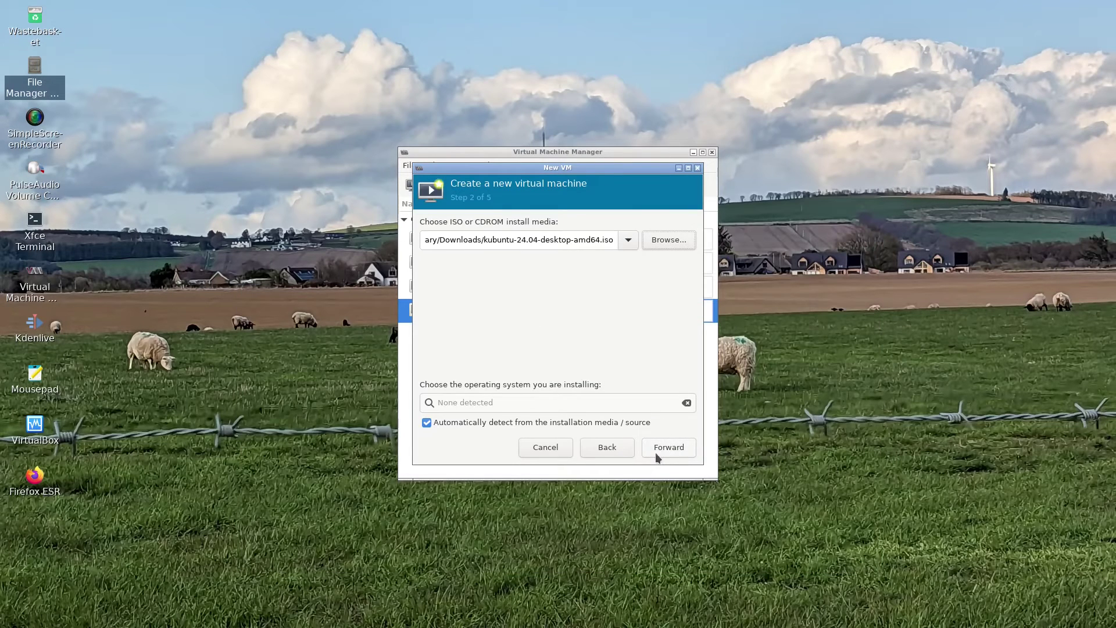
Step: Turn off automatic OS detection and set the operating system to Ubuntu 22.04 LTS
left_click(486, 423)
left_click(488, 402)
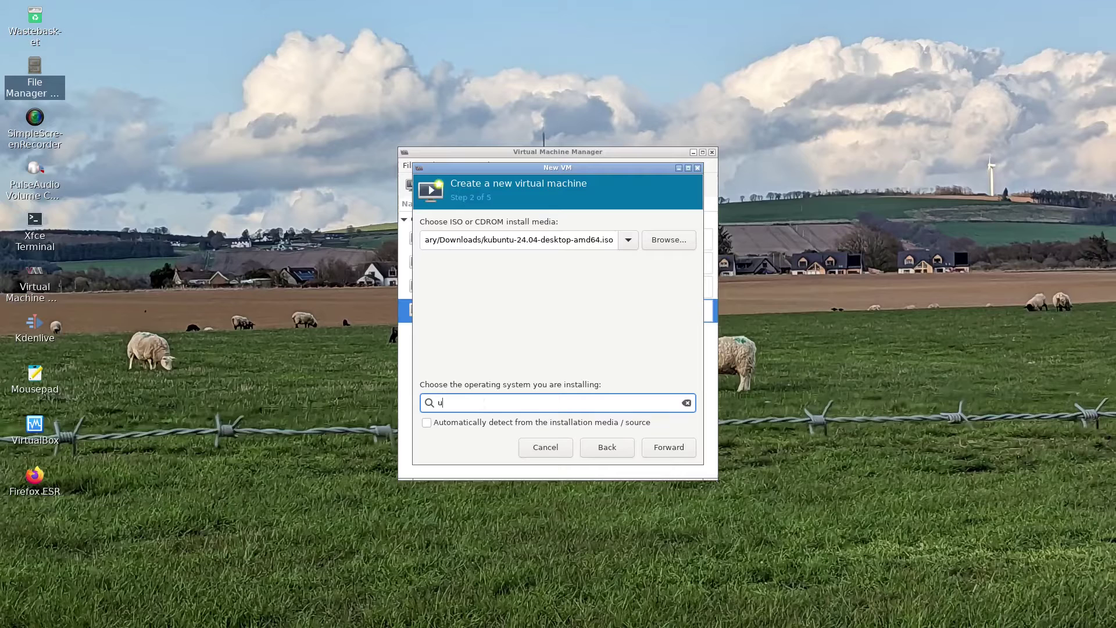
type("ubun")
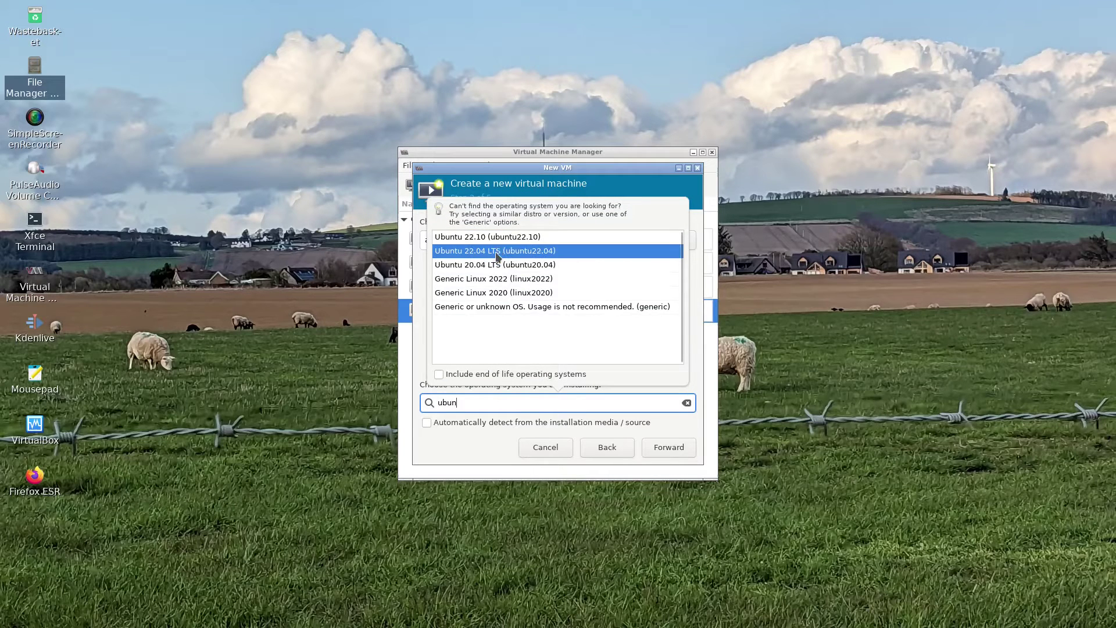
left_click(497, 255)
left_click(671, 453)
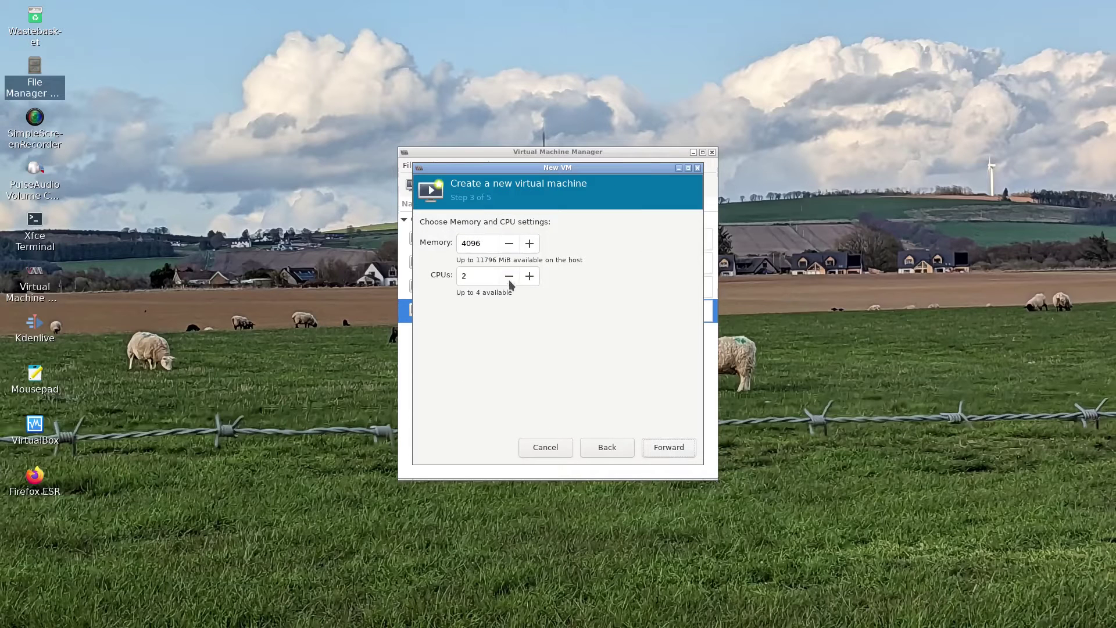
Step: Give the VM 8192 MiB of memory and 4 CPUs
key("Tab")
type("81")
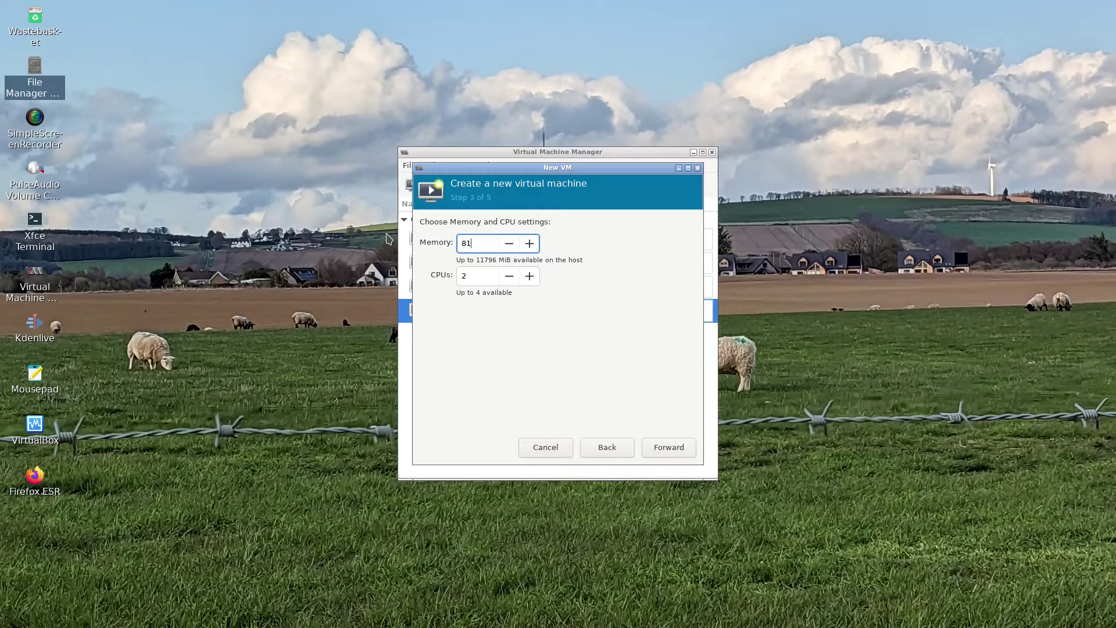
key("Tab")
type("4")
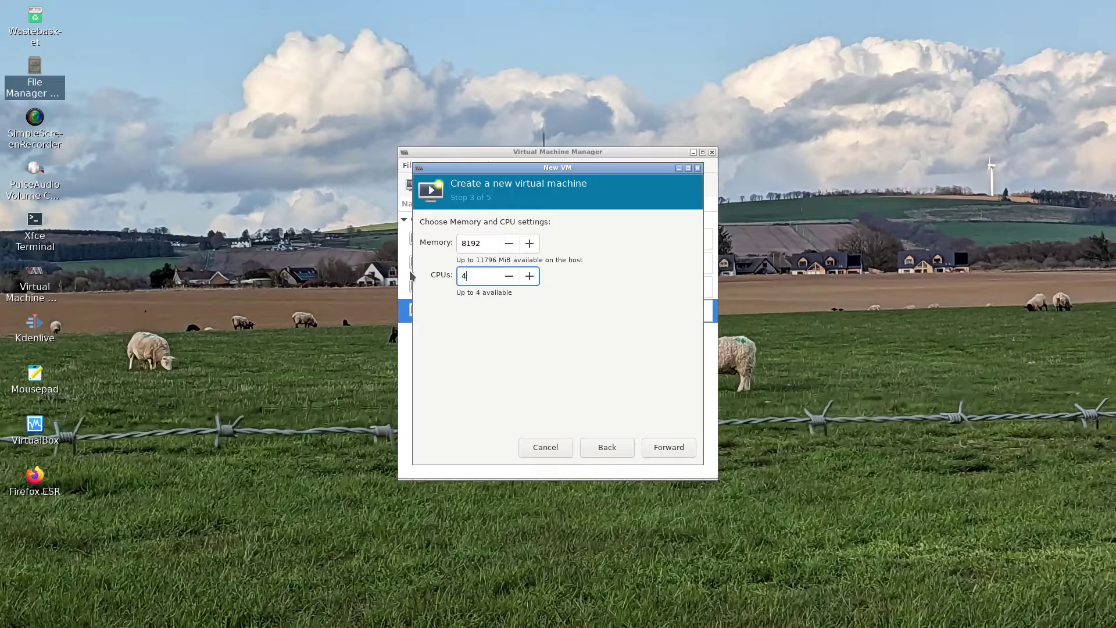
left_click(672, 453)
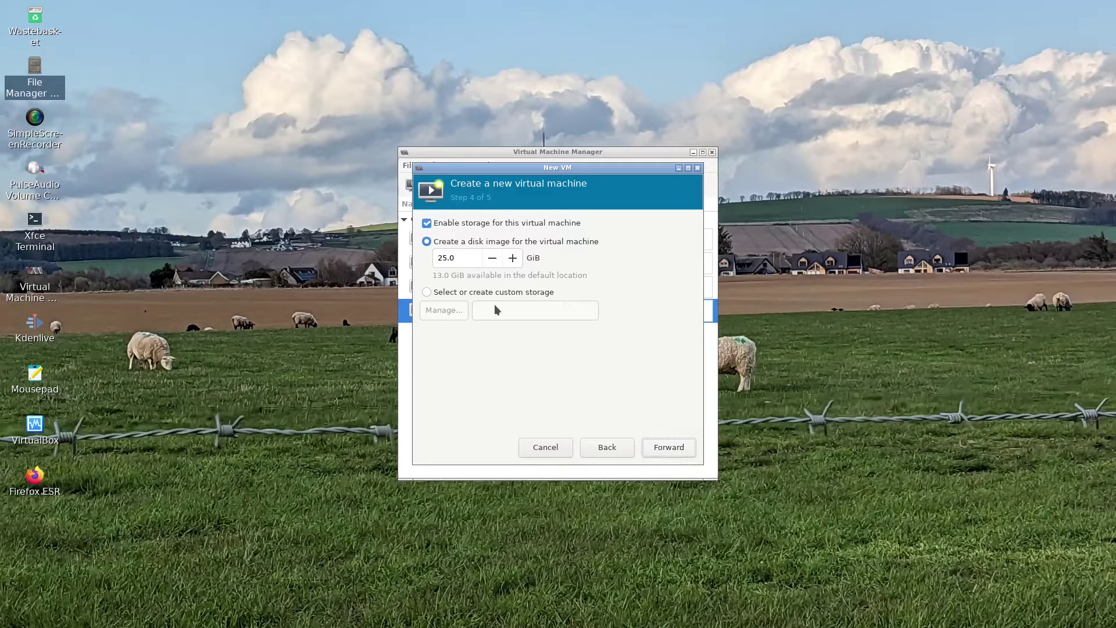
Step: Start the VMs storage pool and create a new 25 GiB volume in it
left_click(433, 293)
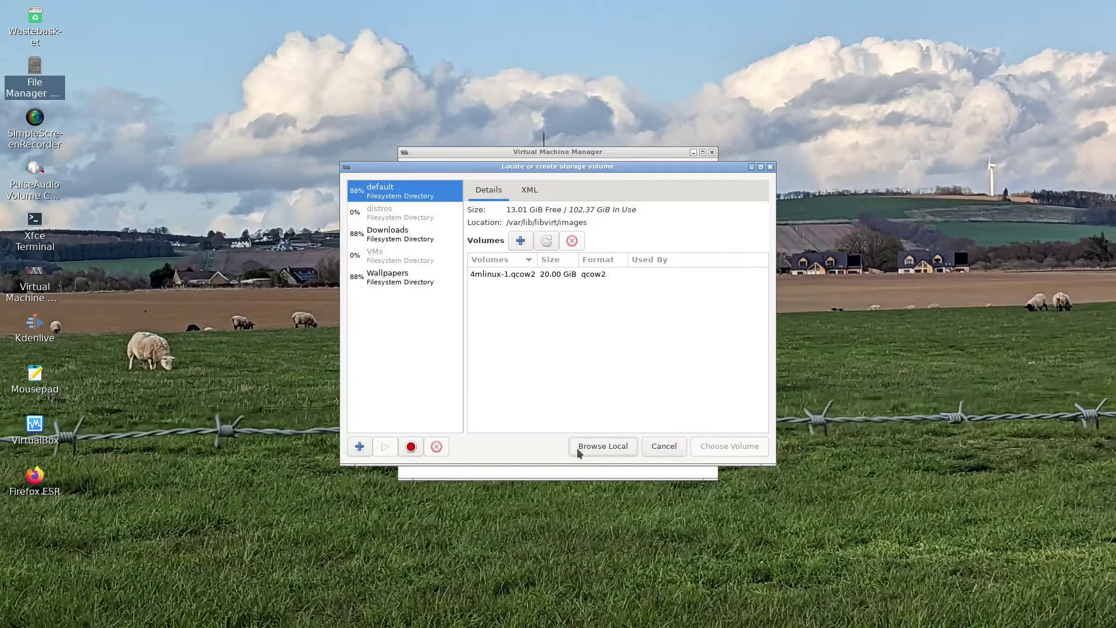
left_click(401, 259)
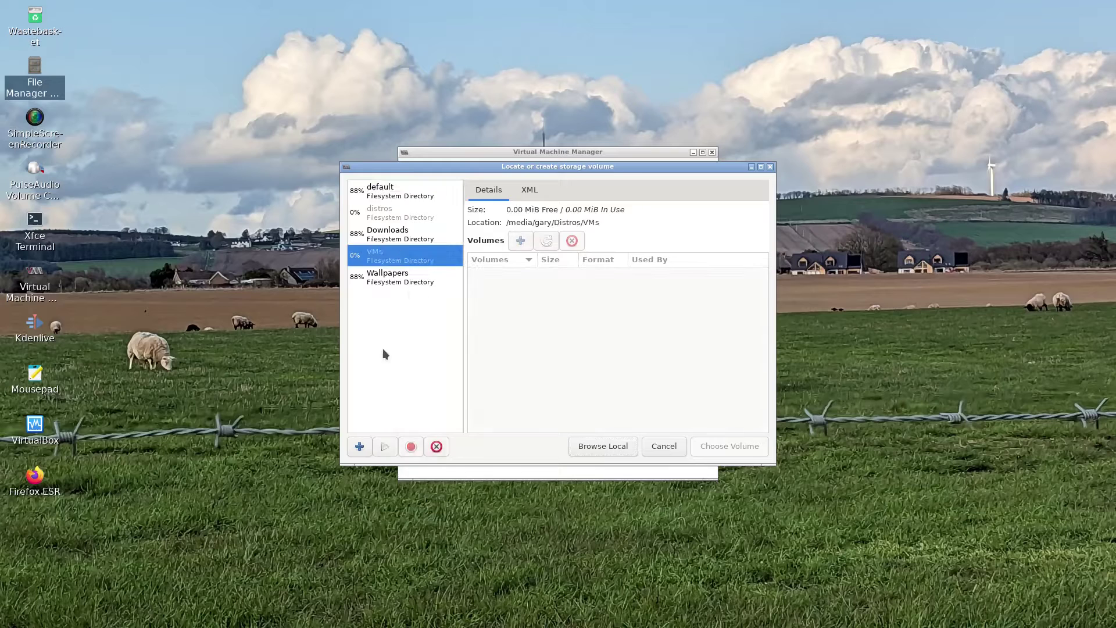
left_click(385, 449)
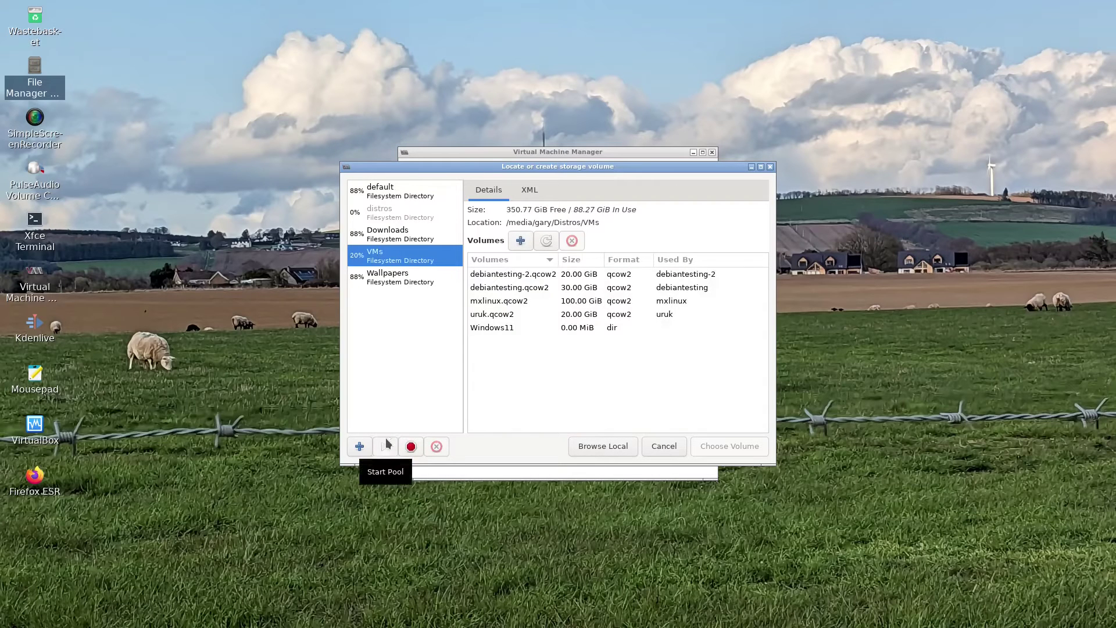
left_click(521, 241)
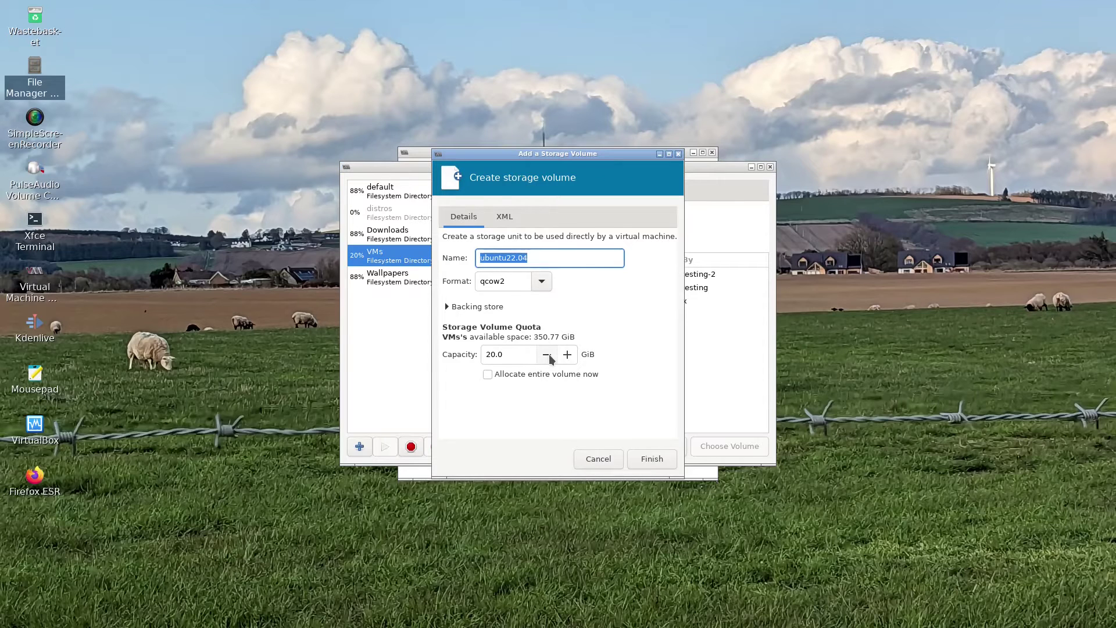
key("BackSpace")
key("BackSpace")
key("BackSpace")
type("5")
left_click(652, 459)
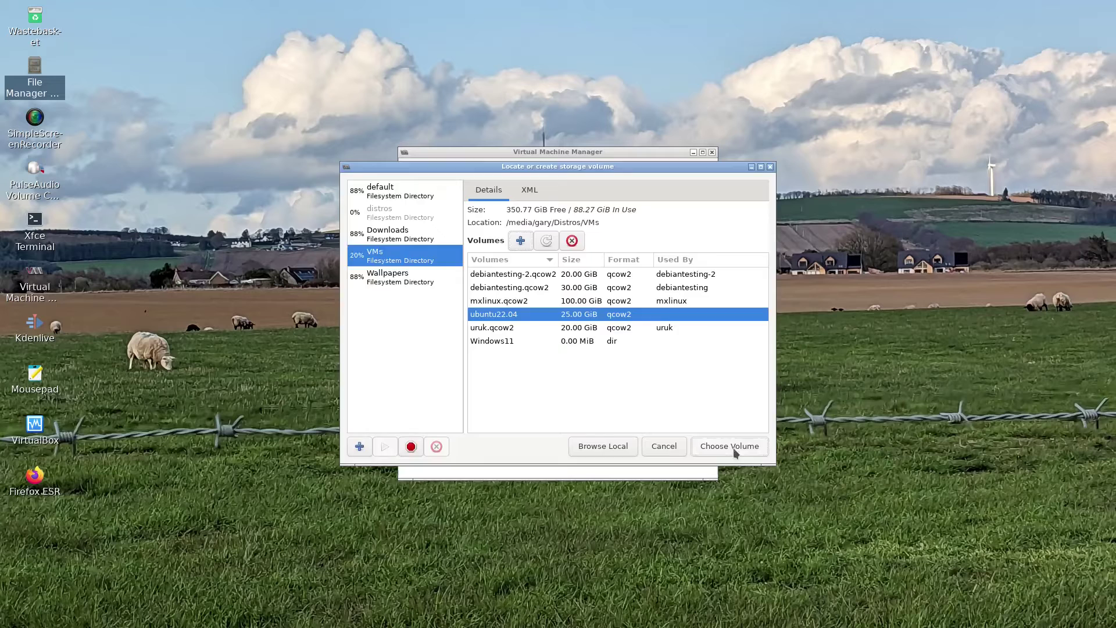
Step: Use the new ubuntu22.04 volume as the VM disk and name the VM kubuntu2404
left_click(733, 449)
left_click(681, 454)
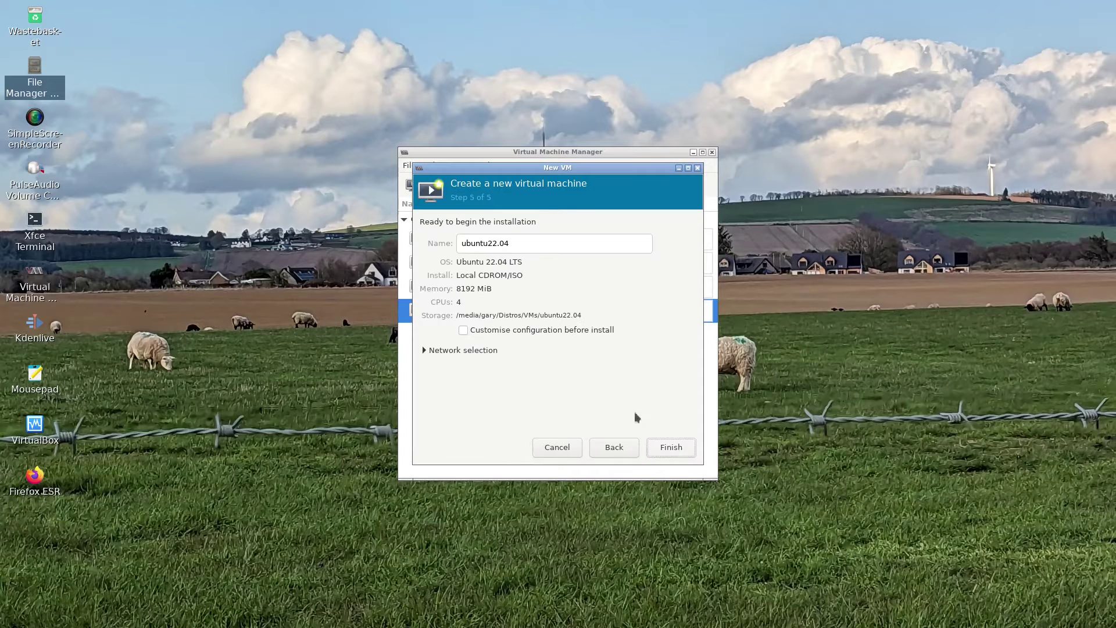
left_click(539, 243)
key("ctrl+a")
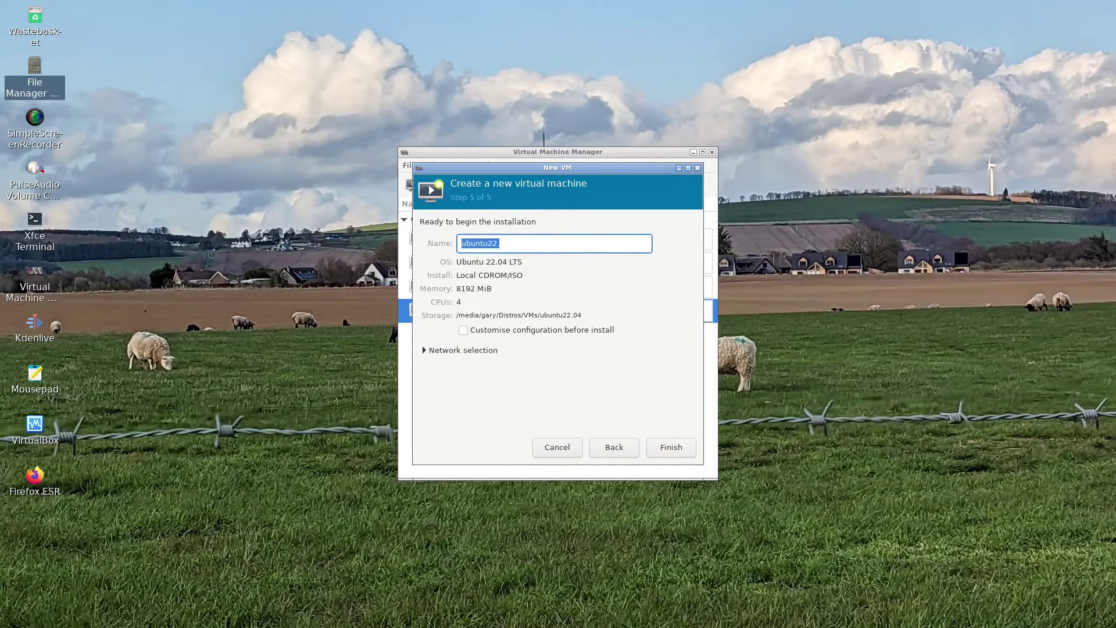
type("kub")
Step: Create the kubuntu2404 VM and boot its Try or Install Kubuntu entry
left_click(664, 451)
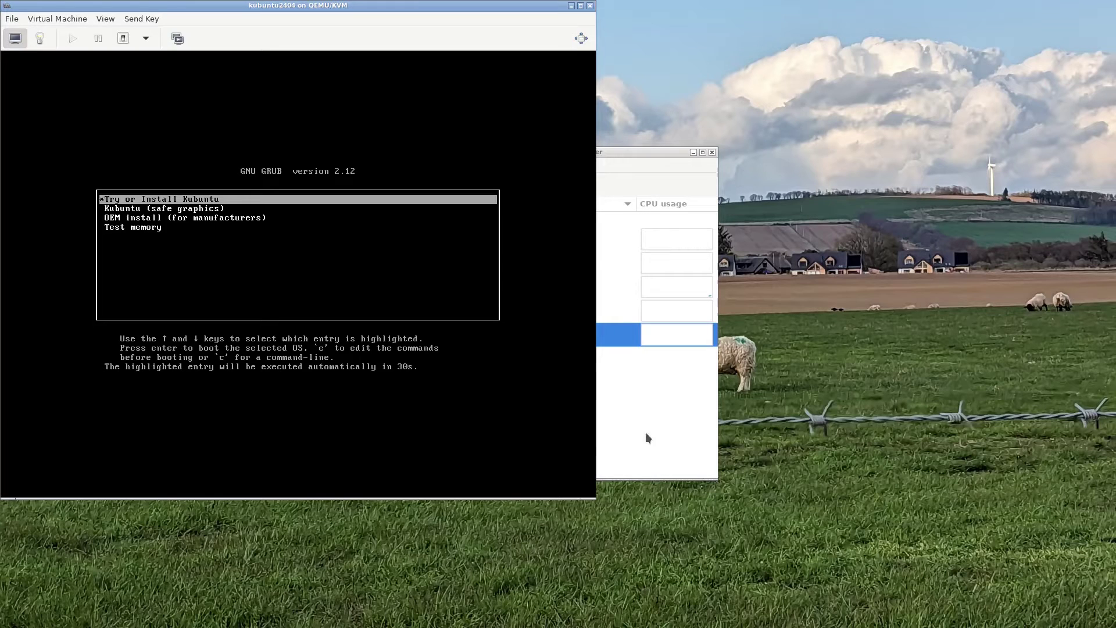
left_click_drag(254, 10, 536, 63)
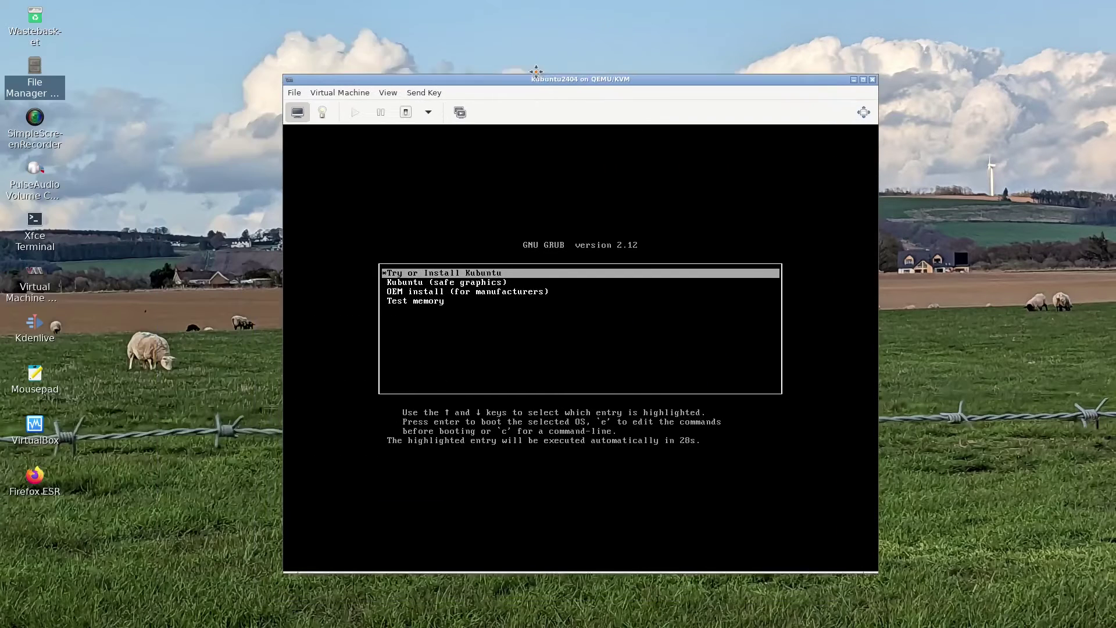
key("Return")
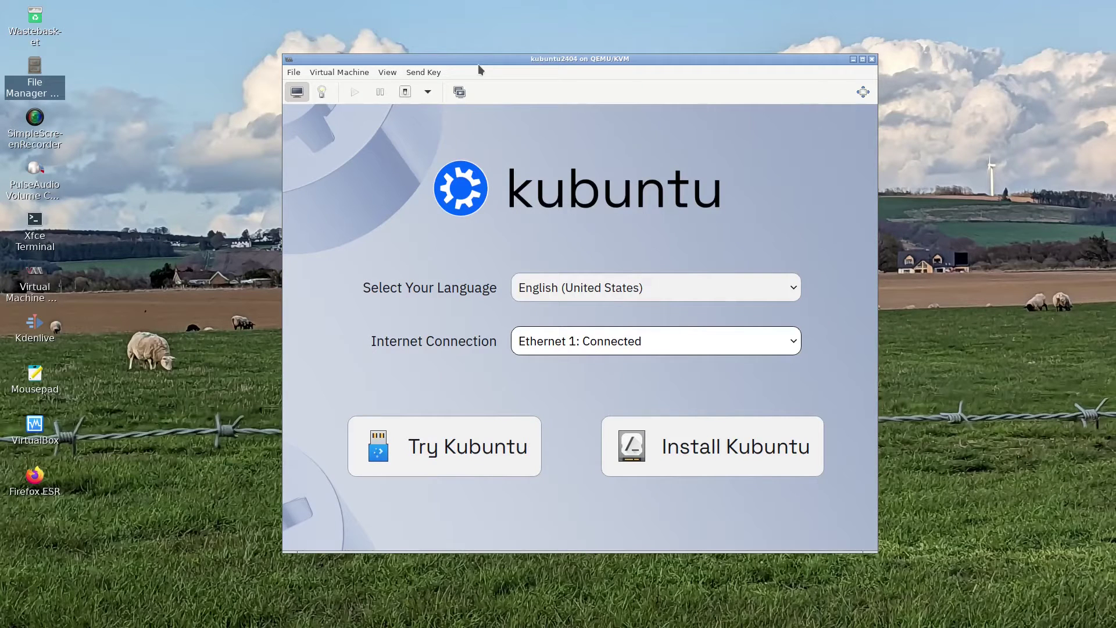
Step: Show the VM fullscreen and set the live session language to English (United Kingdom)
left_click(391, 73)
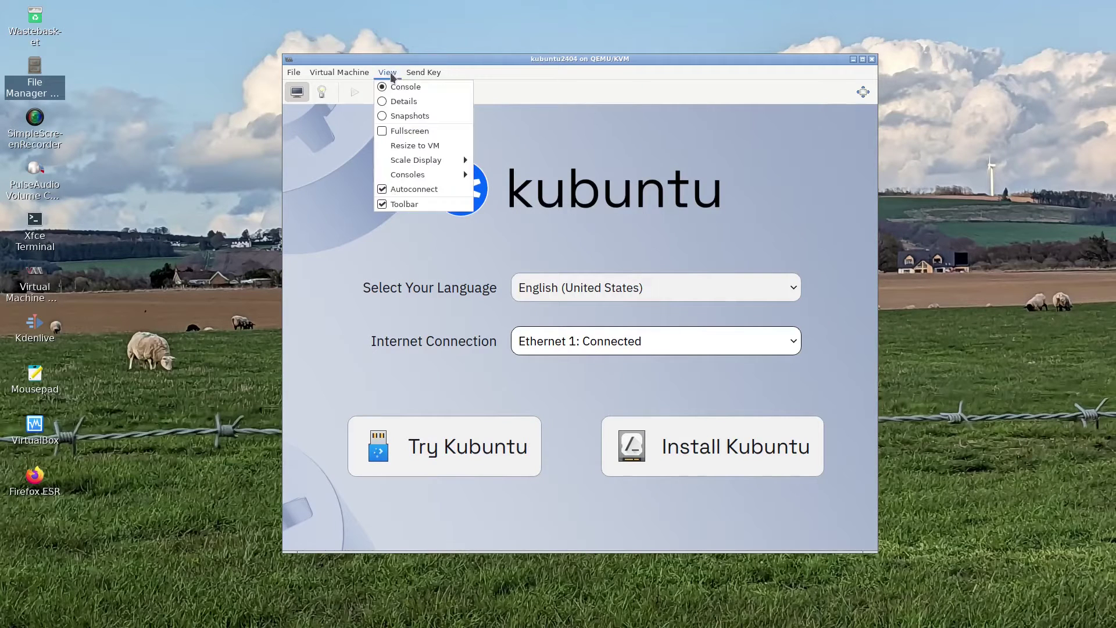
left_click(387, 132)
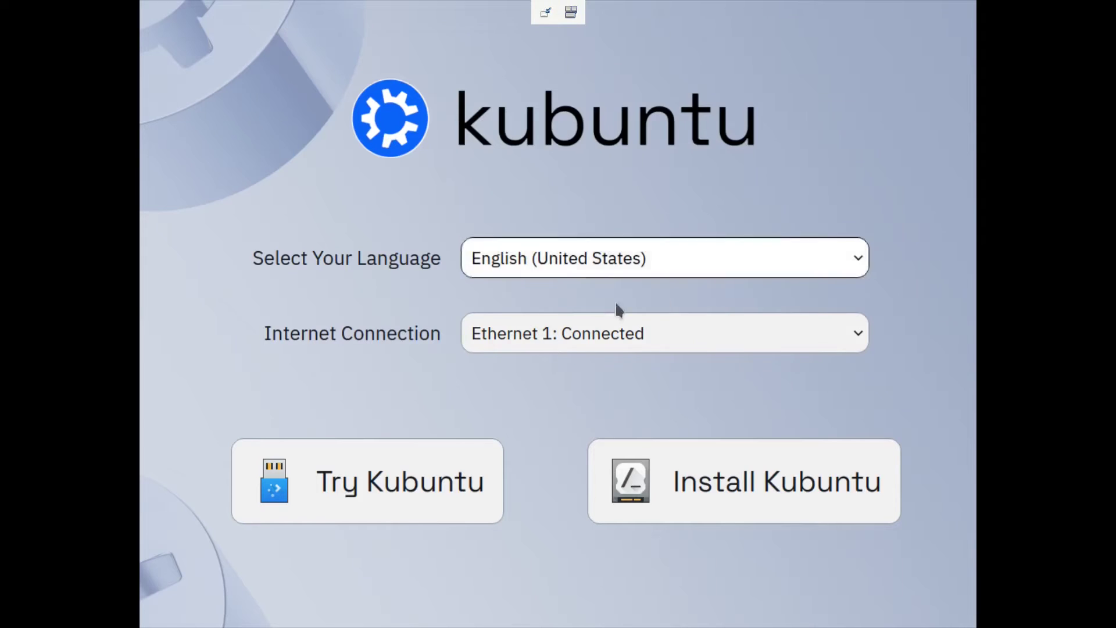
left_click(658, 266)
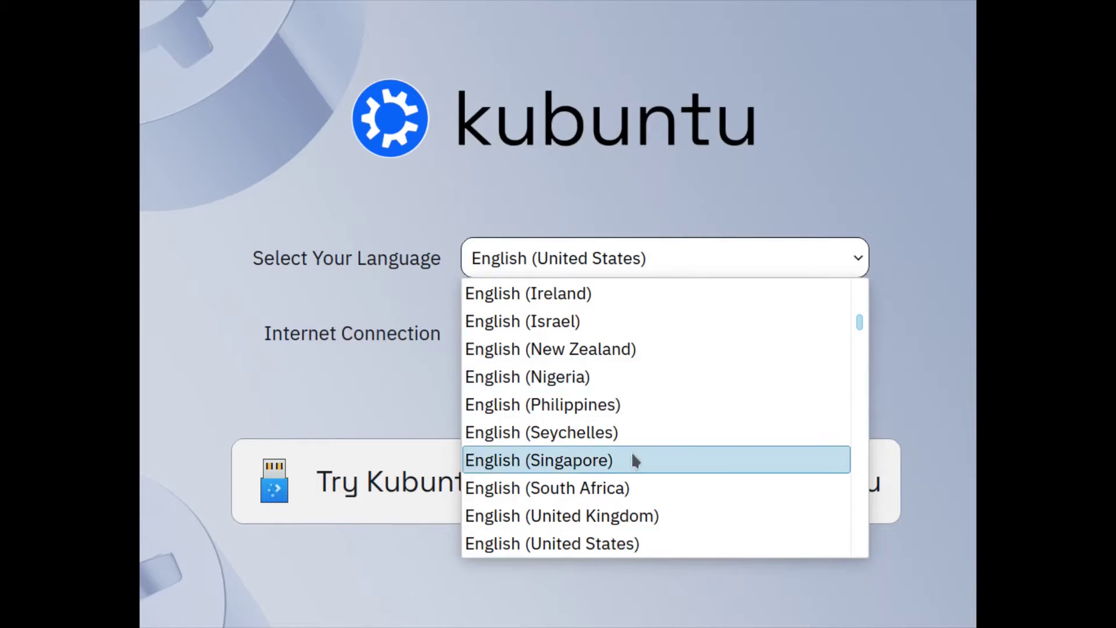
left_click(623, 517)
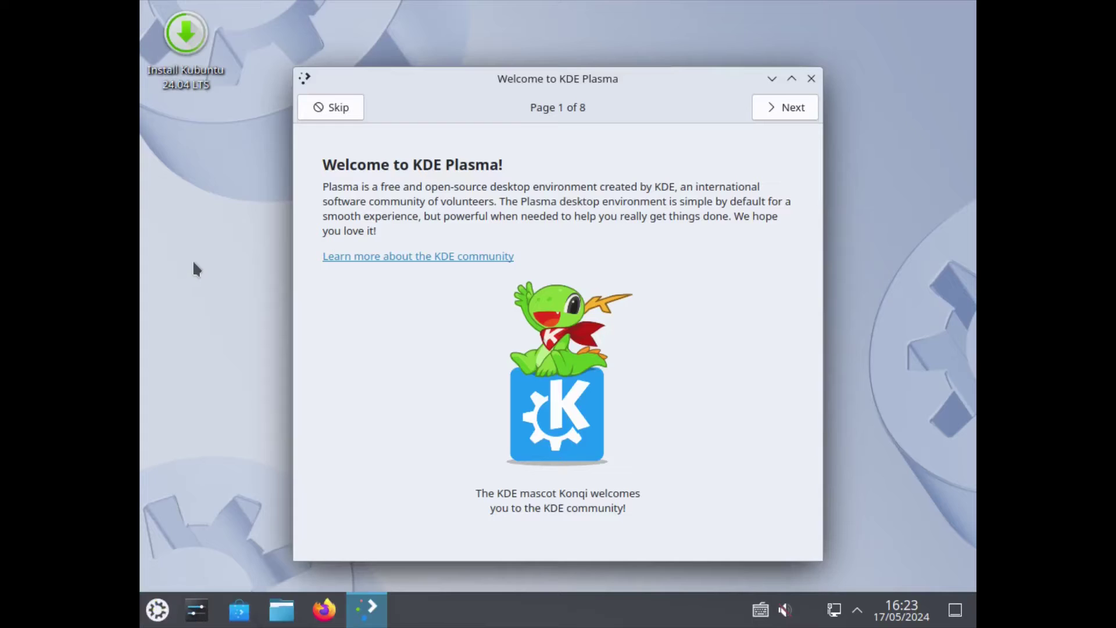
Step: Set the live desktop to 1920x1080, keep it, and centre the Welcome to KDE Plasma window
right_click(198, 257)
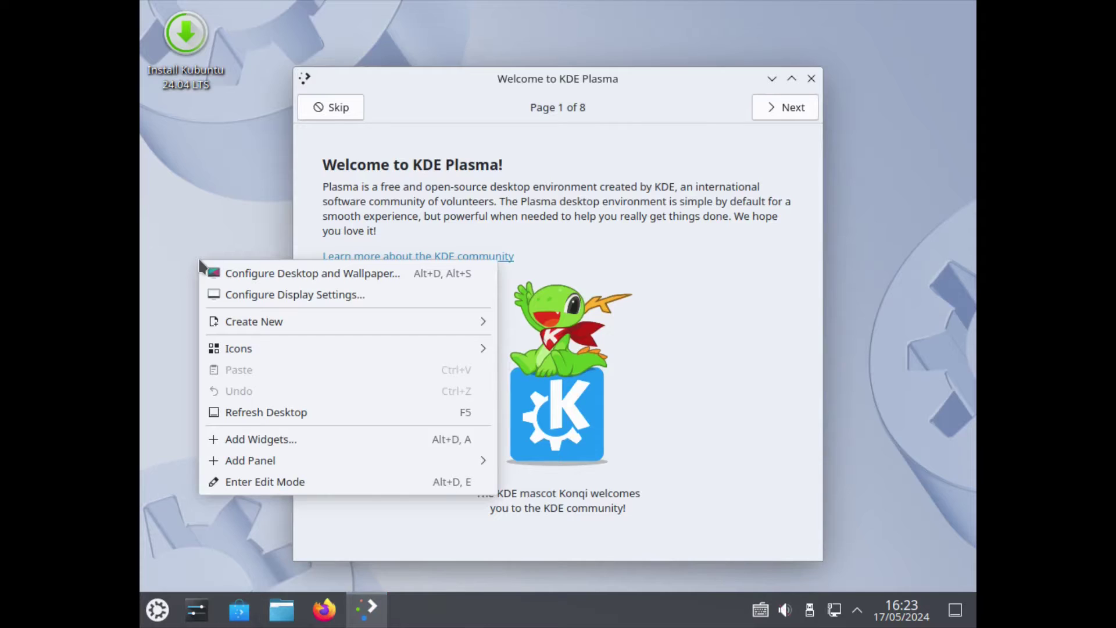
left_click(261, 295)
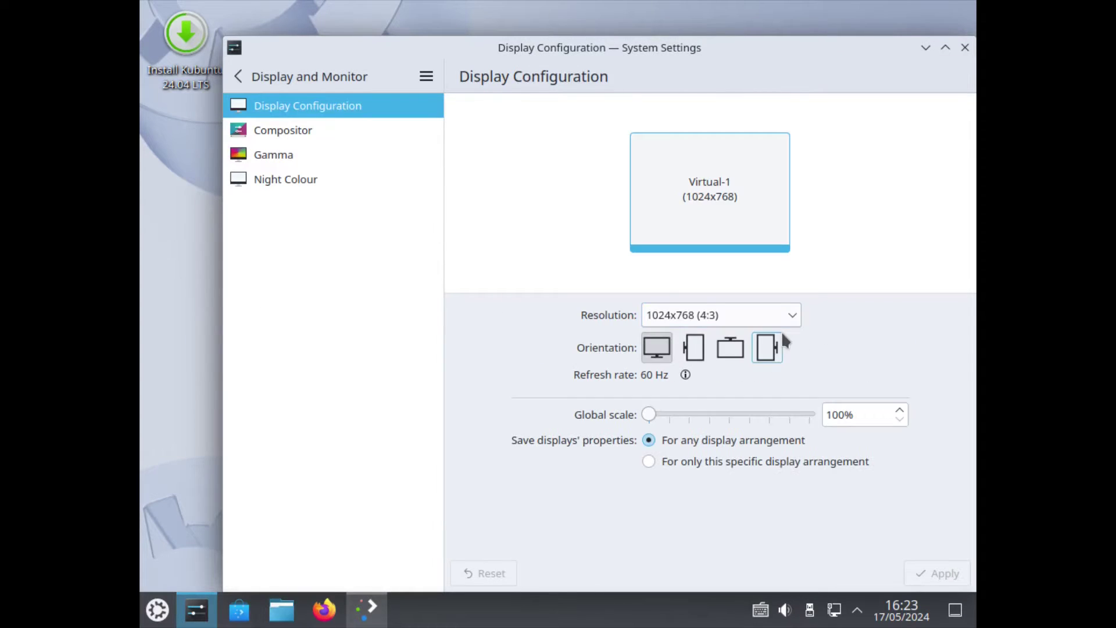
left_click(789, 316)
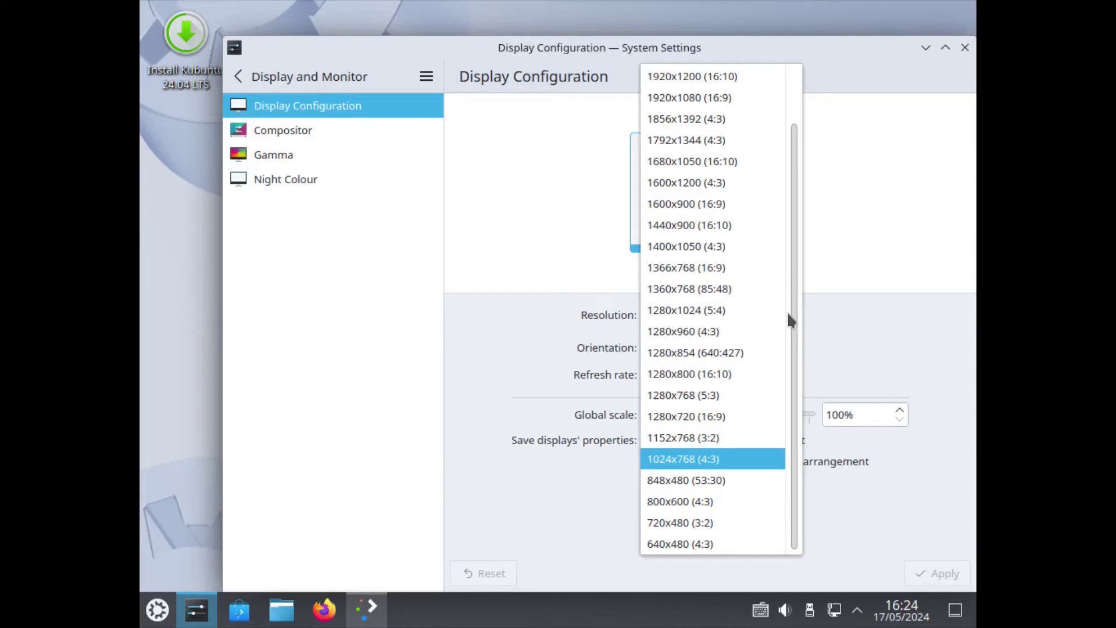
left_click(703, 99)
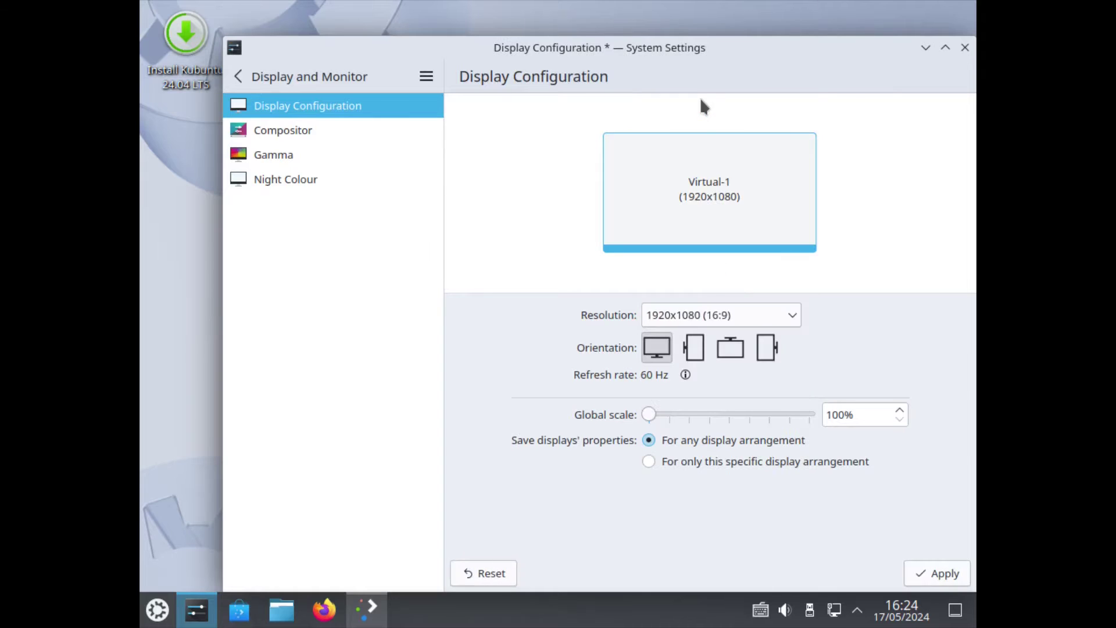
left_click(926, 570)
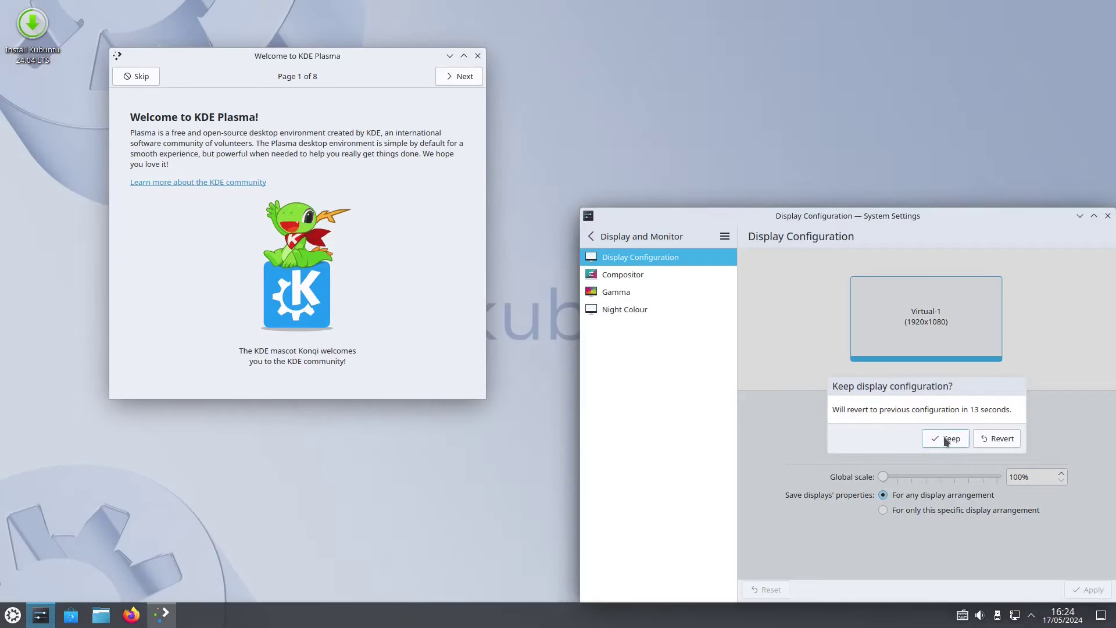
left_click(944, 439)
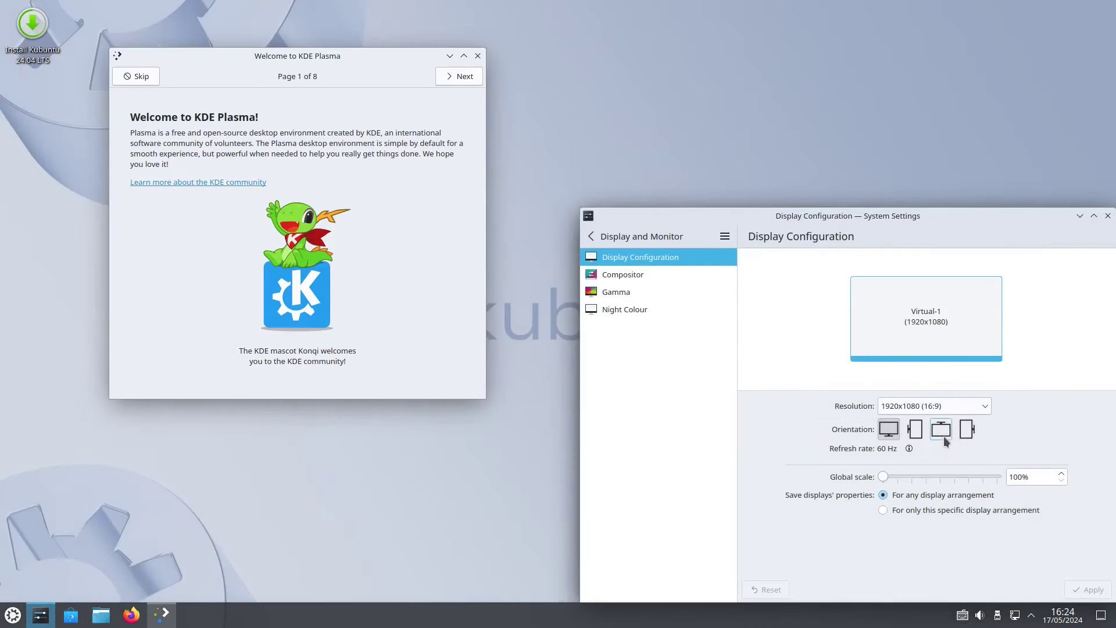
left_click(1108, 216)
left_click_drag(362, 58, 650, 130)
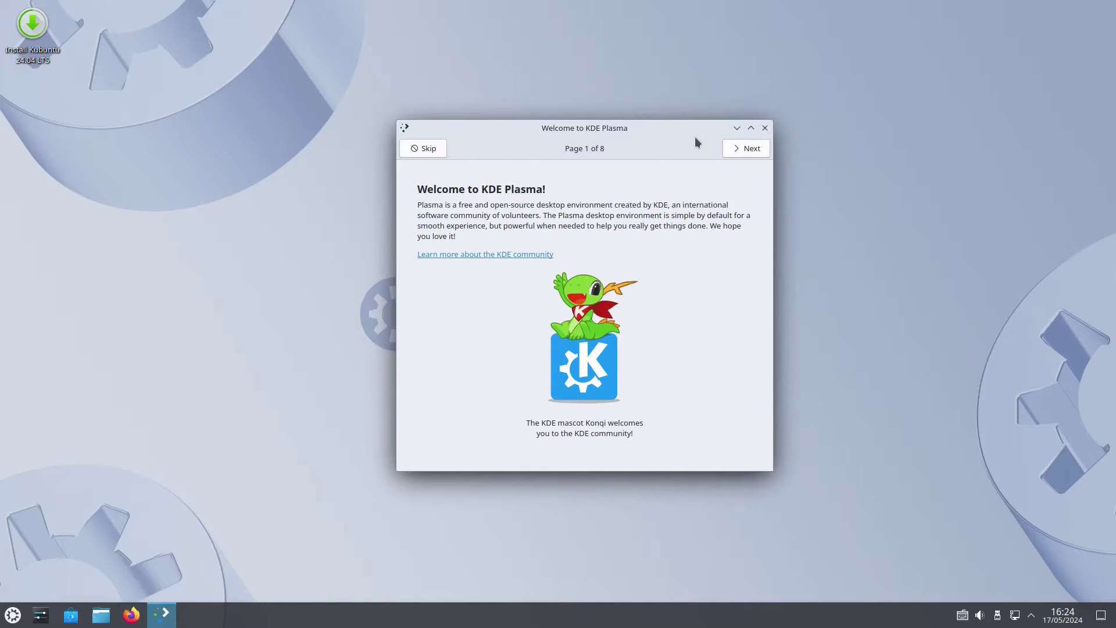
Step: Close the Welcome window, launch the Kubuntu installer and keep the Europe/London location
left_click(766, 127)
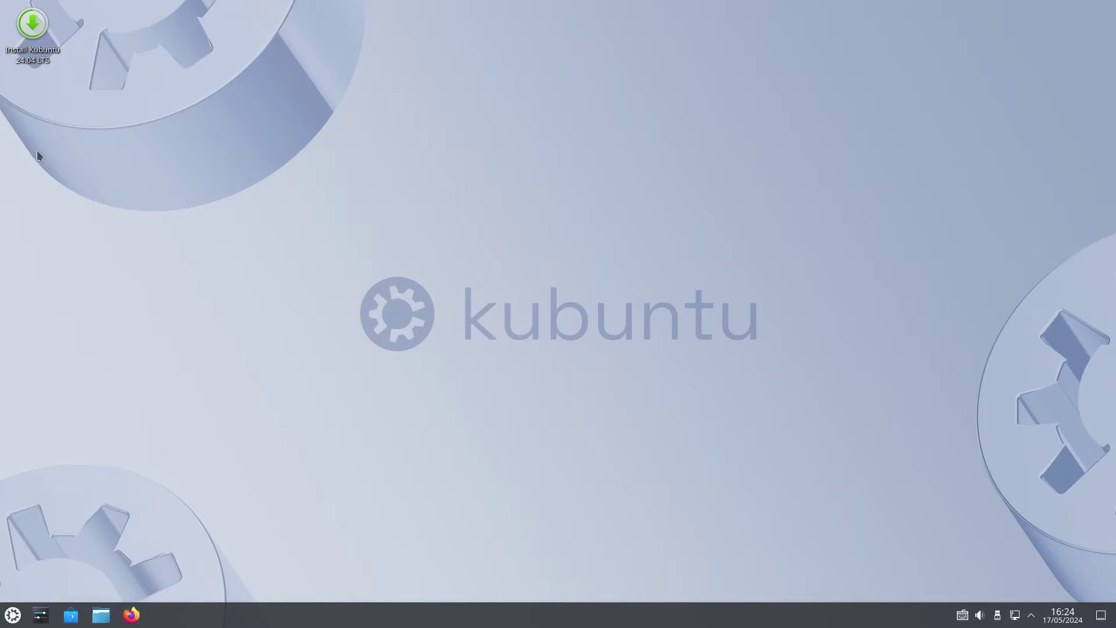
double_click(36, 45)
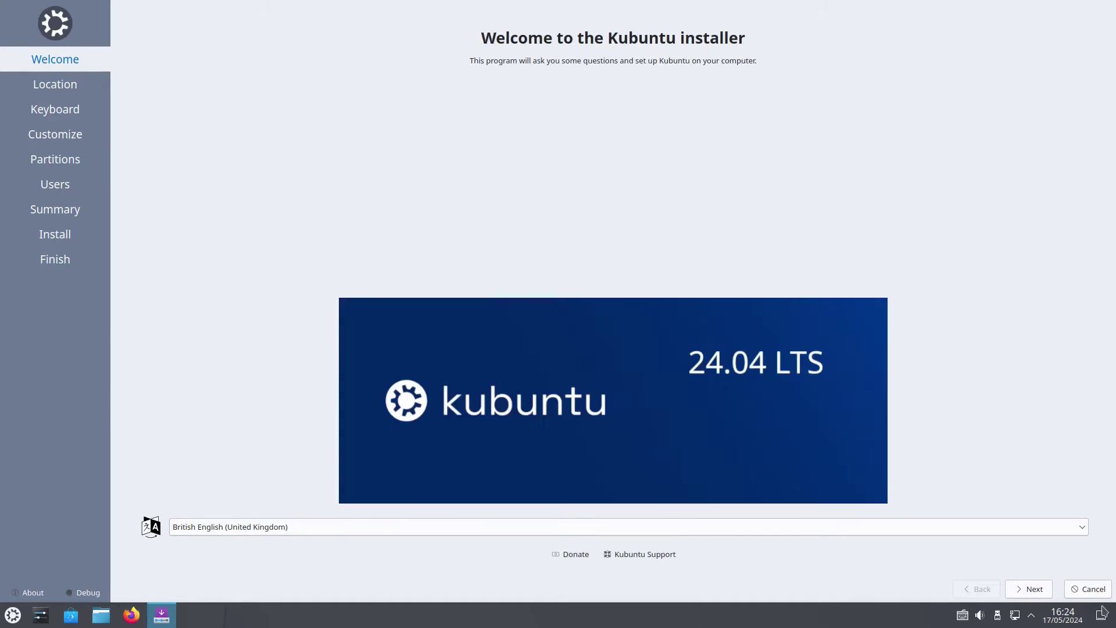
left_click(1036, 595)
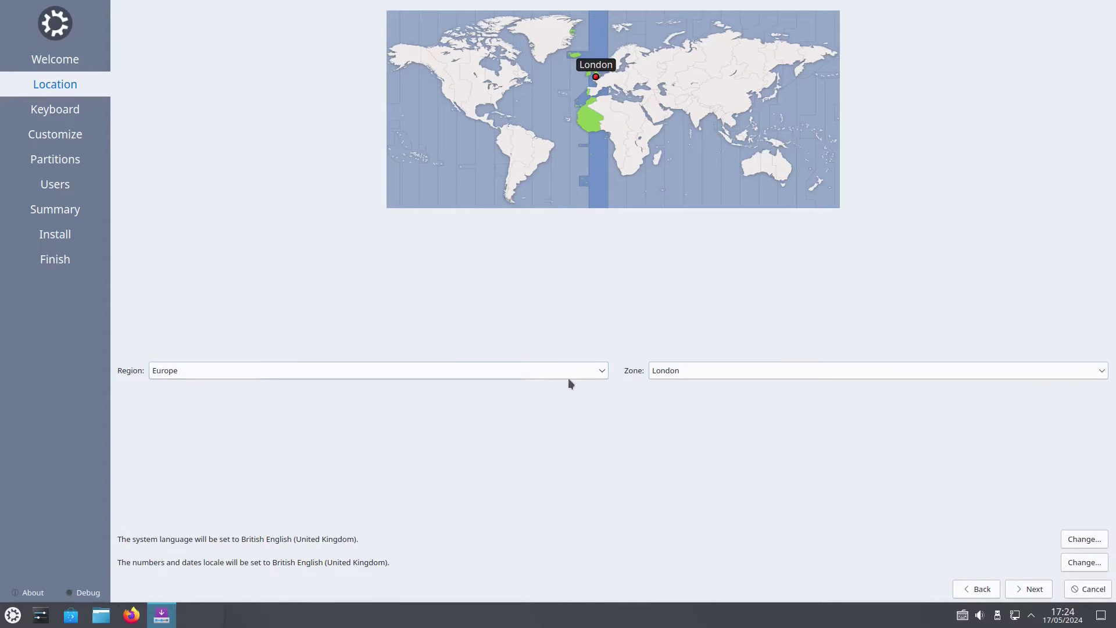
left_click(601, 370)
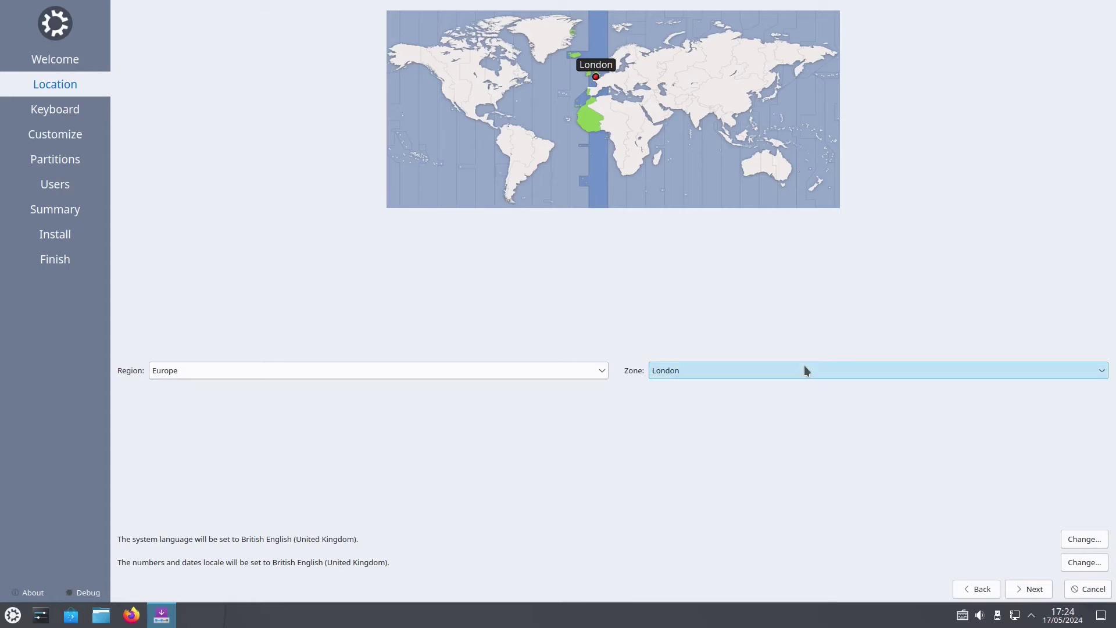
left_click(804, 367)
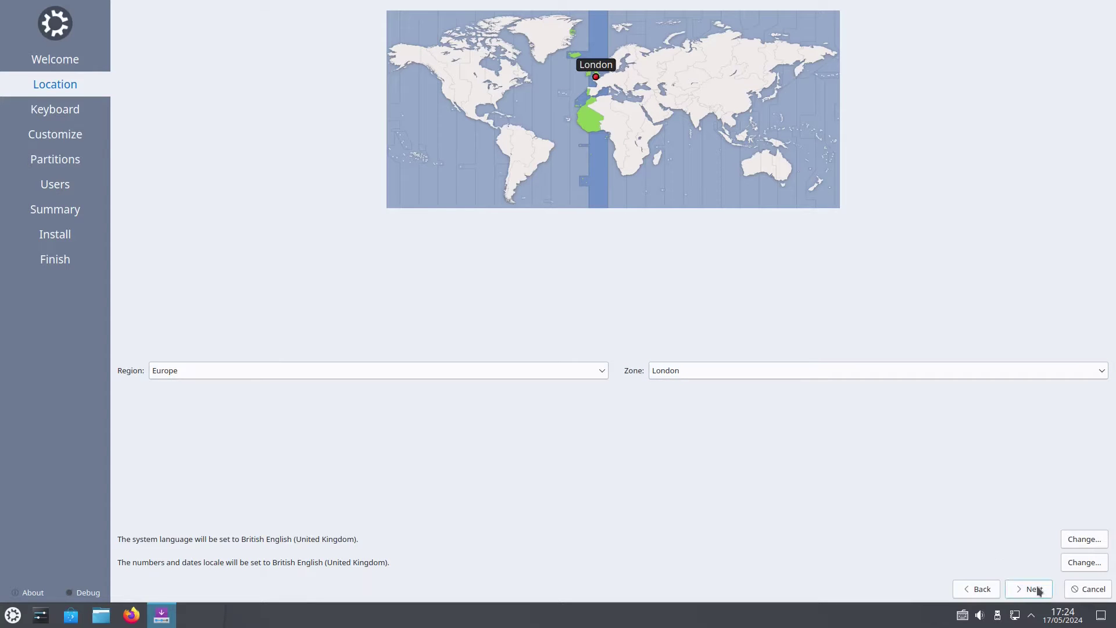
Step: Accept the UK keyboard and normal installation, and choose to erase the whole disk
left_click(1039, 590)
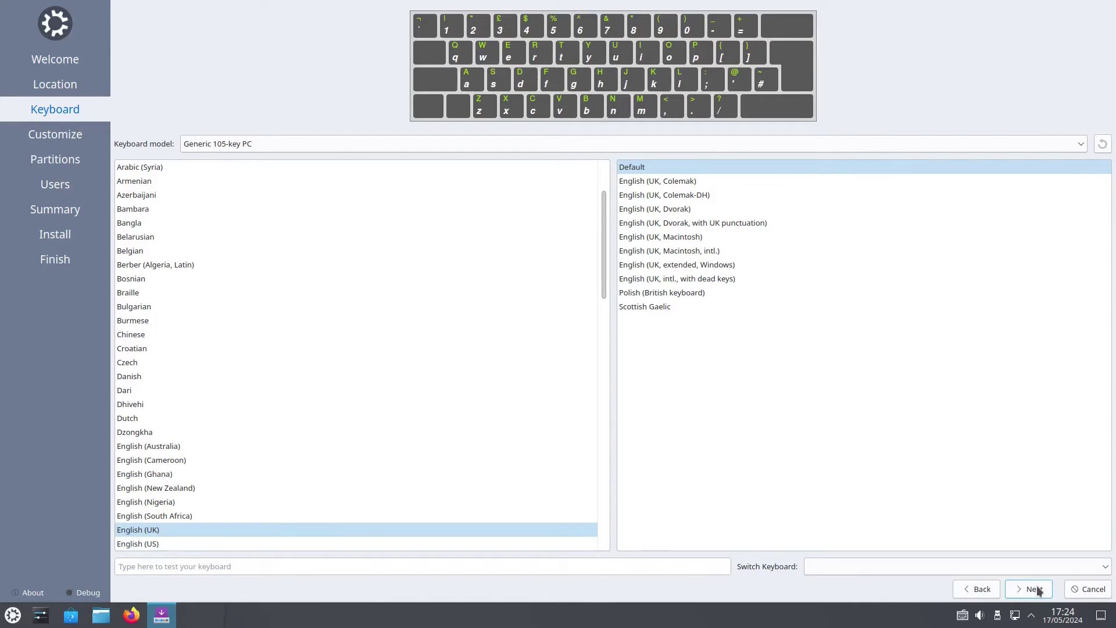
left_click(1039, 590)
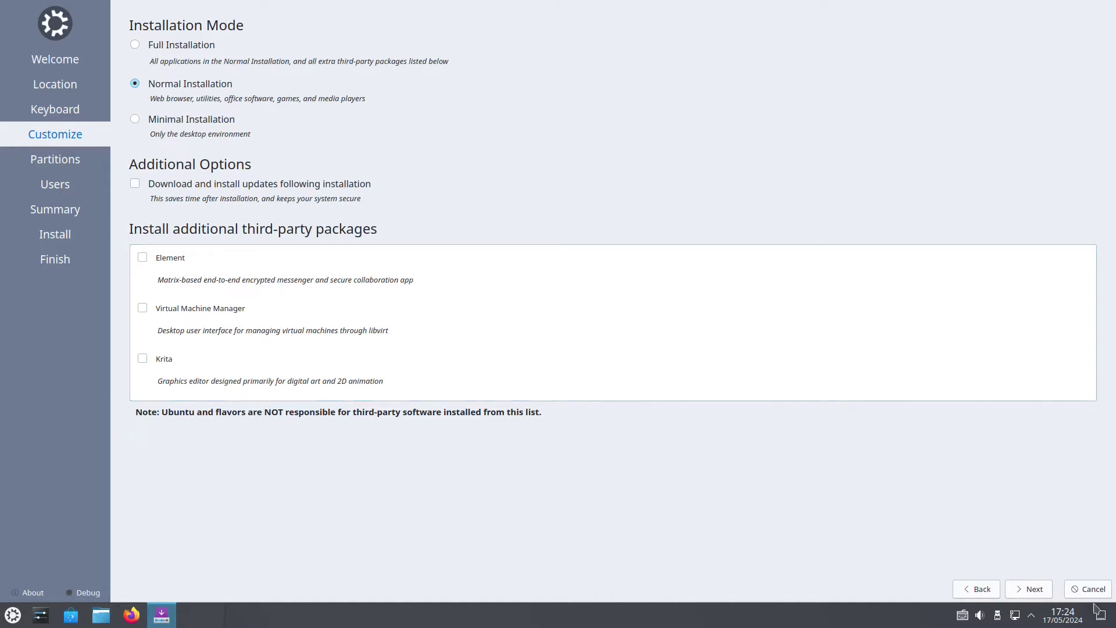
left_click(1034, 589)
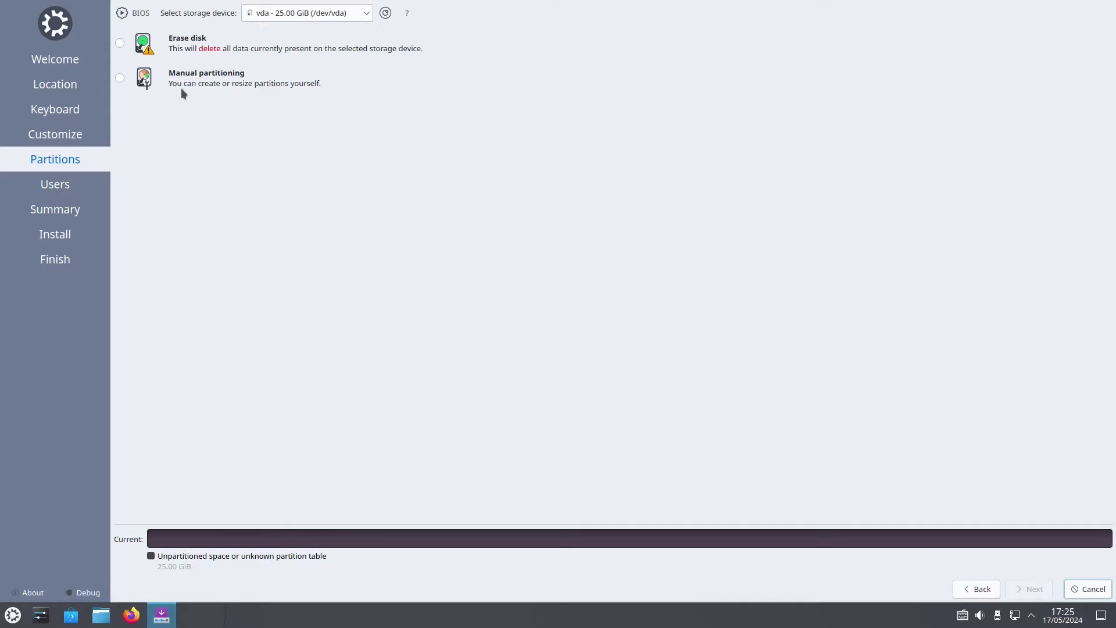
left_click(130, 46)
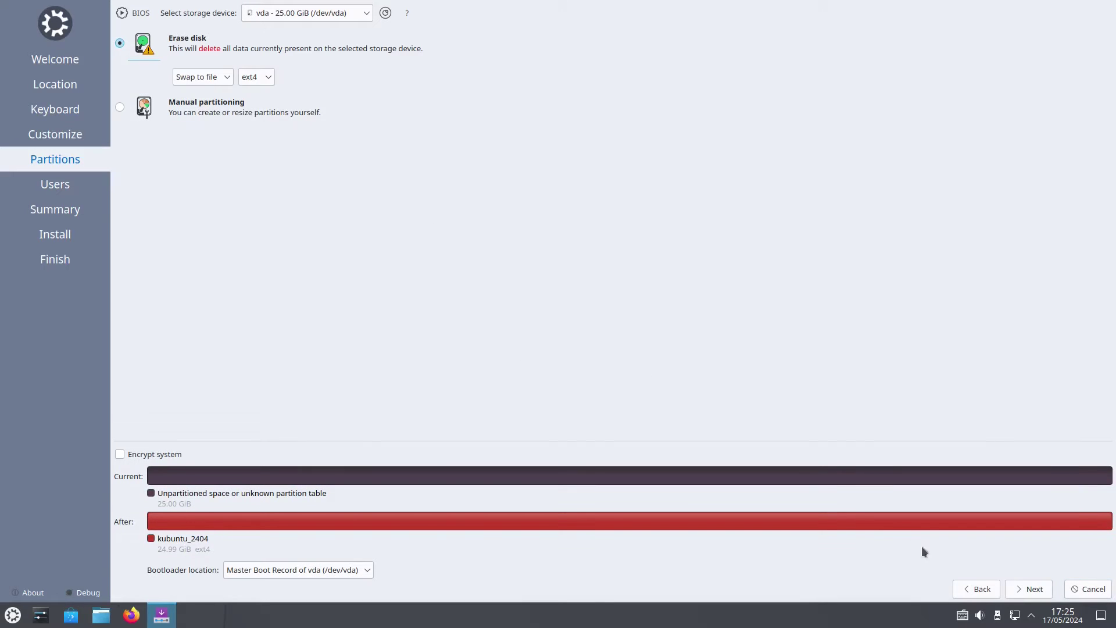
left_click(1036, 591)
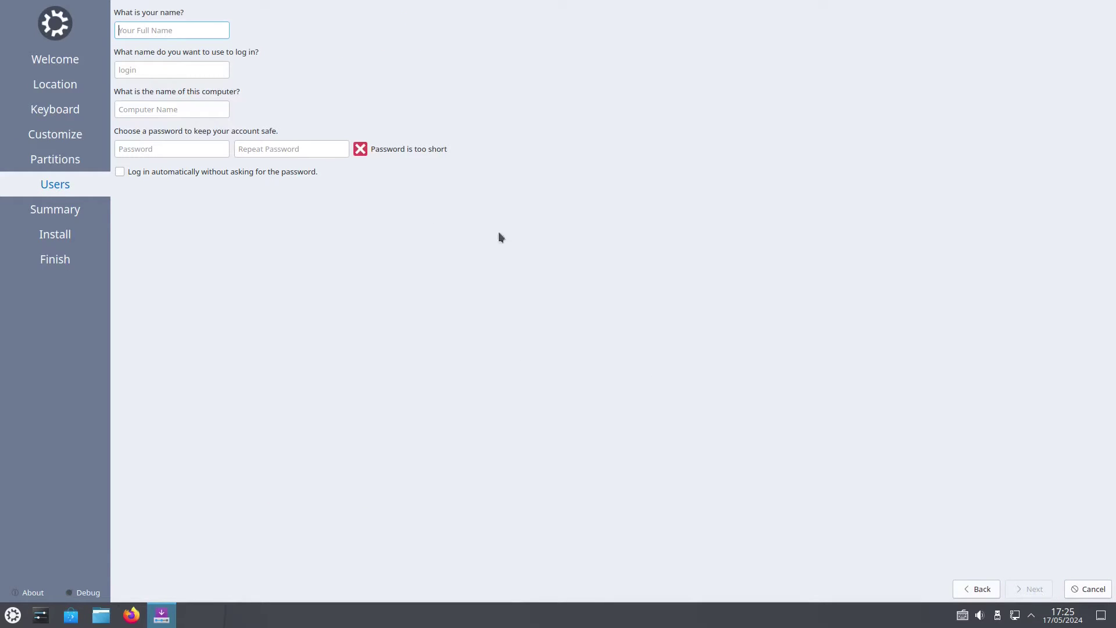
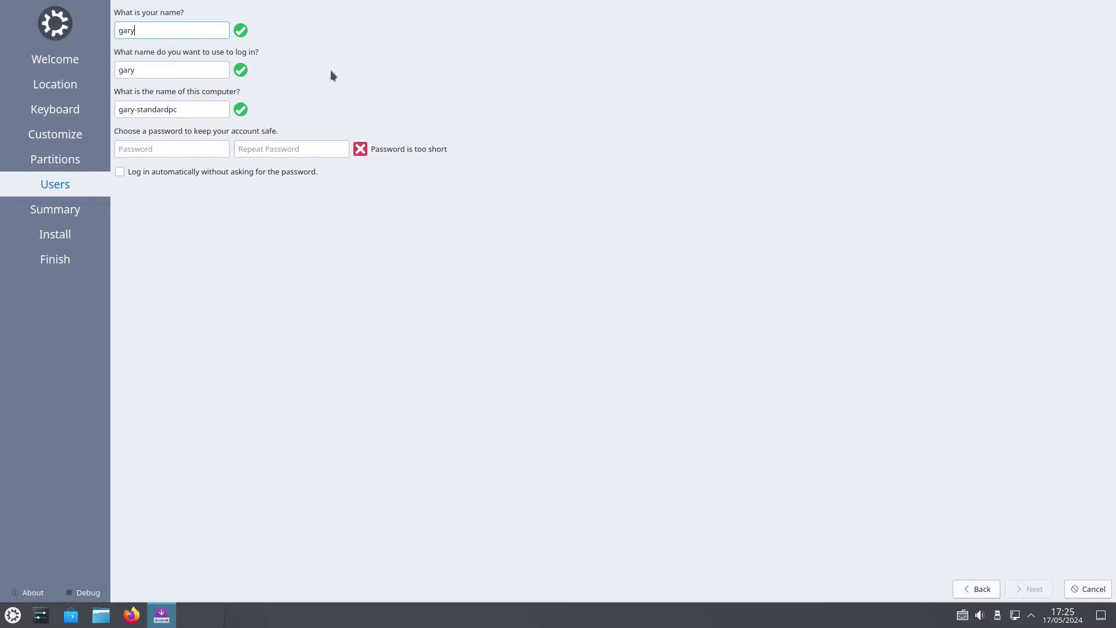
key("Tab")
key("Tab")
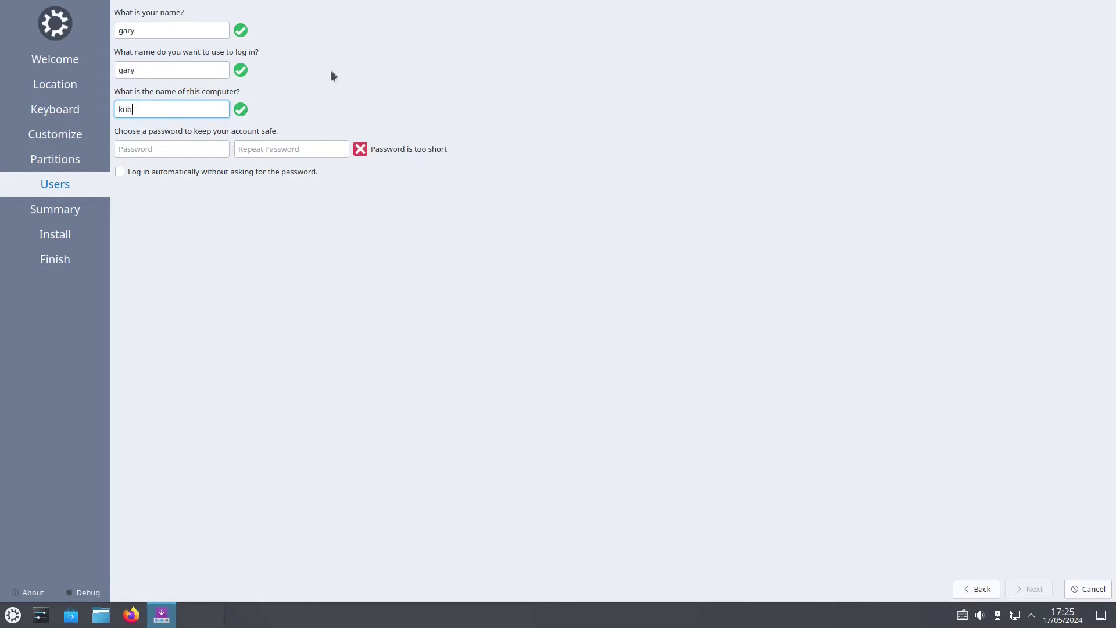
key("BackSpace")
key("Tab")
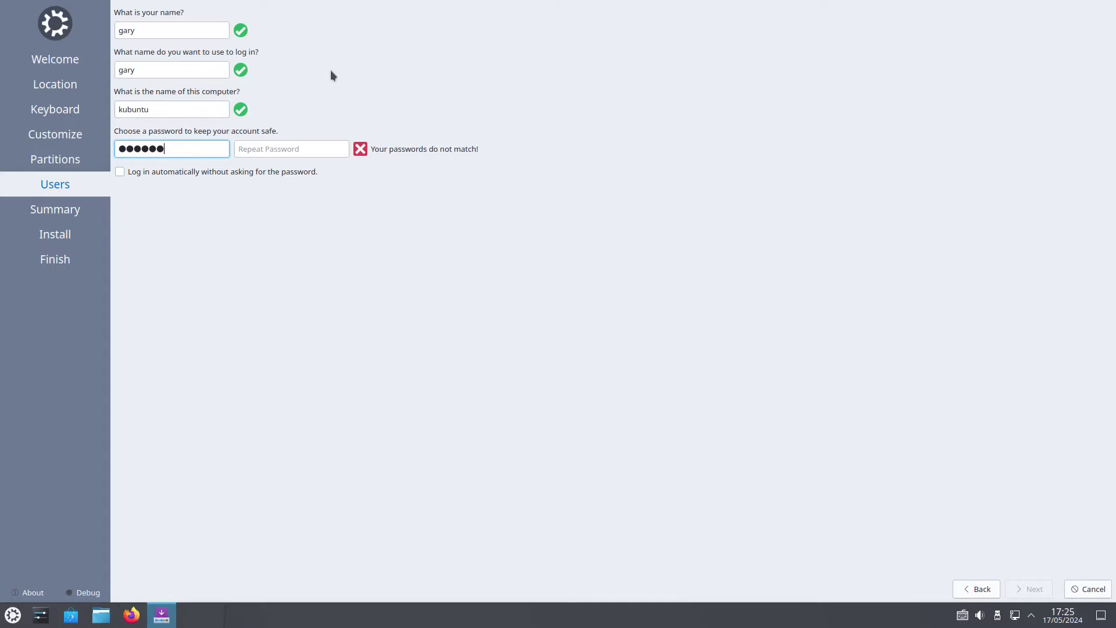
key("Tab")
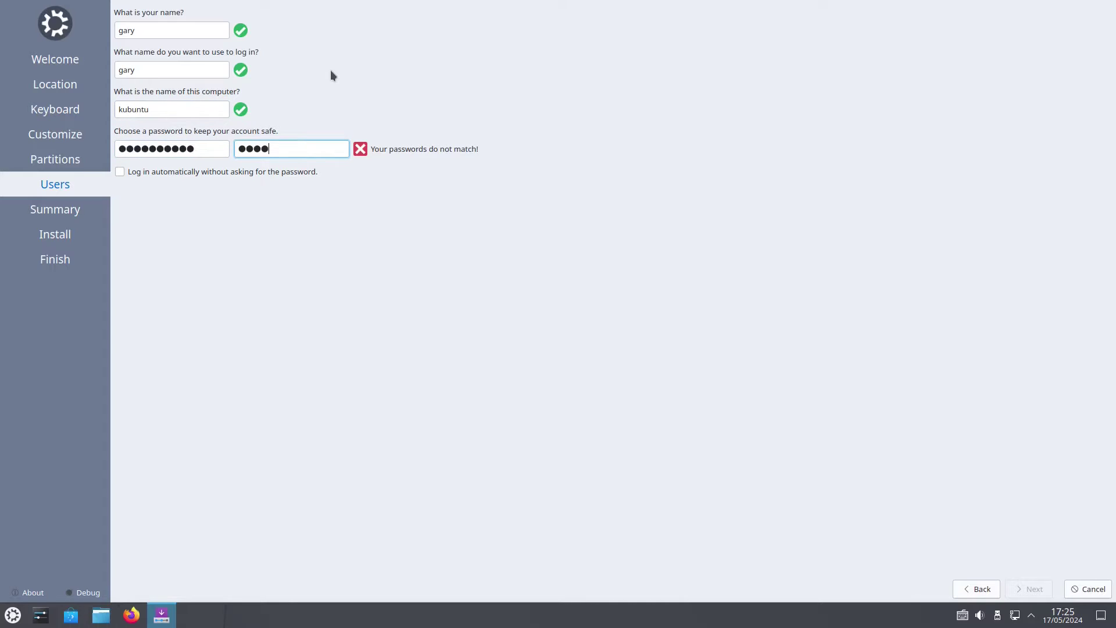
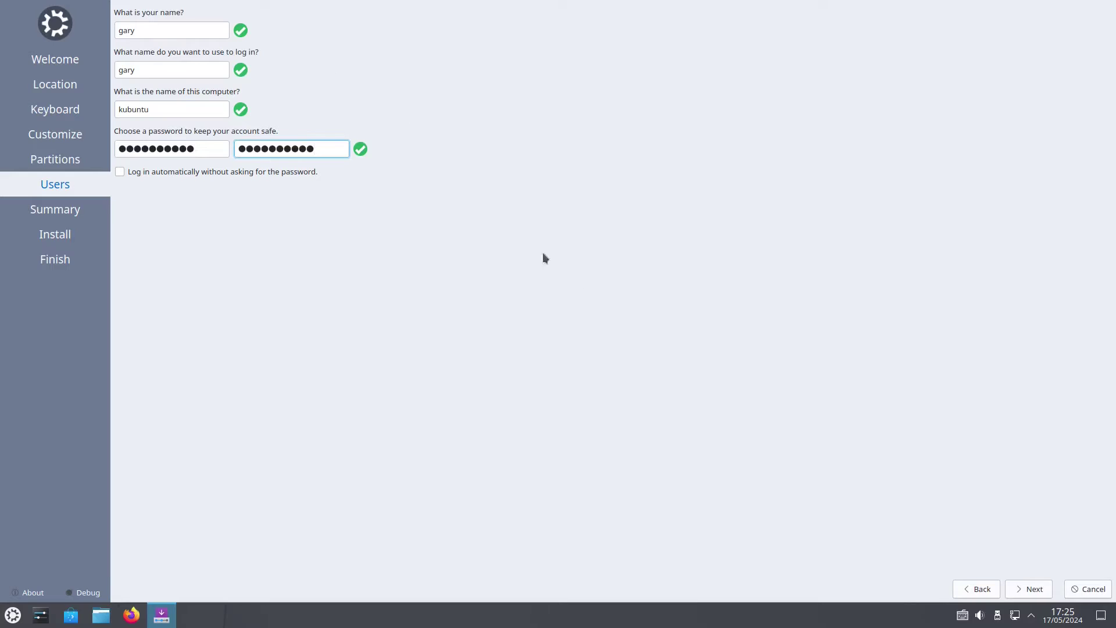
Step: Review the summary and install Kubuntu, confirming the disk erase
left_click(1032, 590)
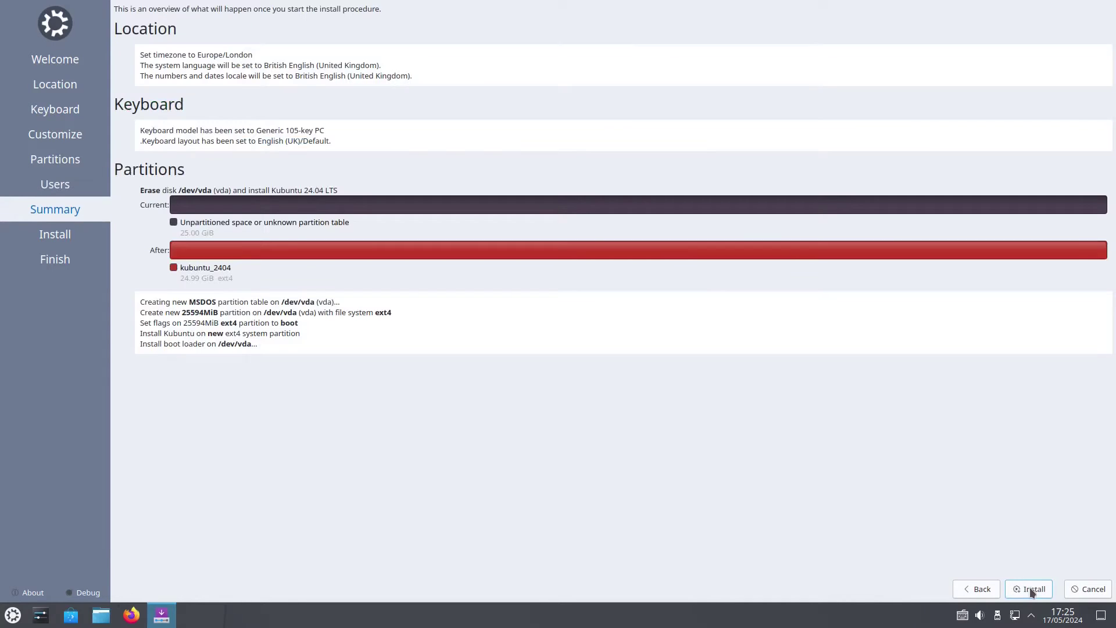
left_click(1031, 588)
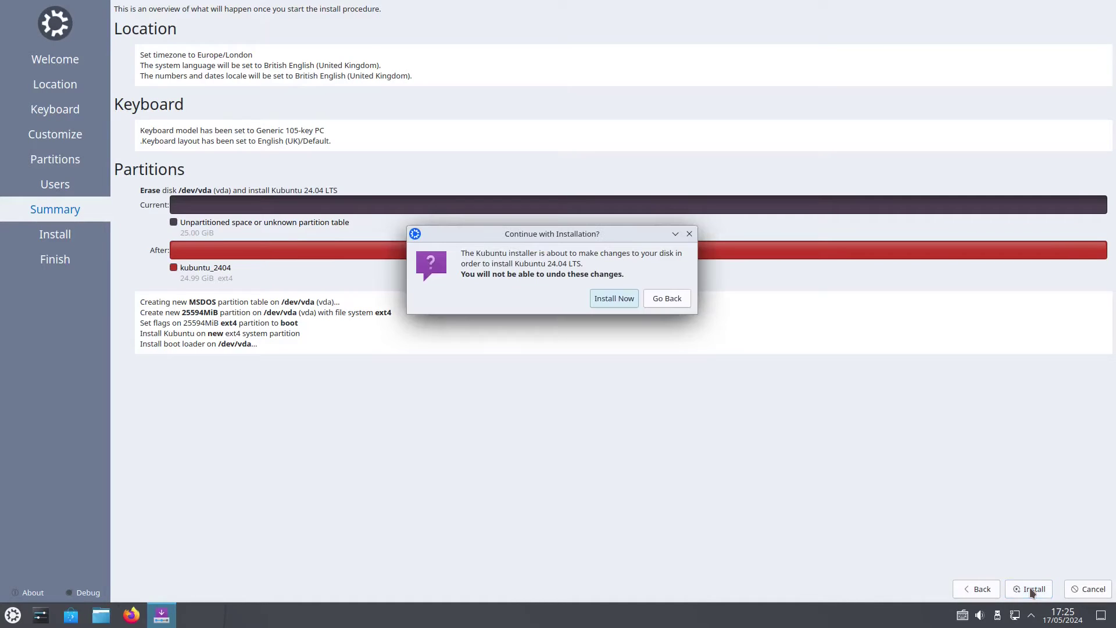
left_click(620, 298)
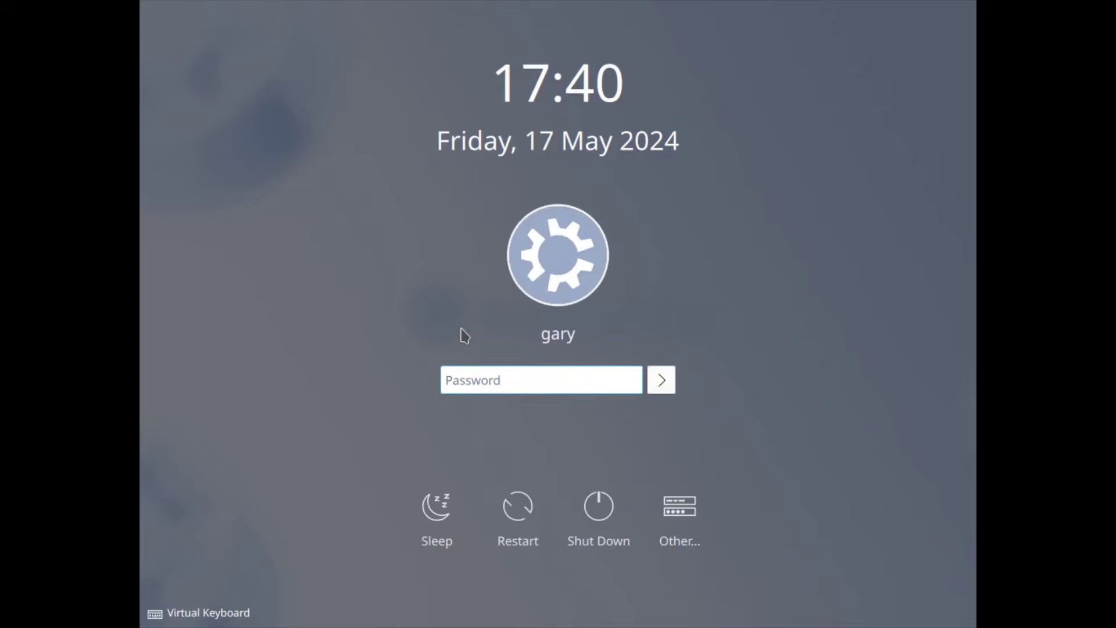
Step: Log in, close System Settings and page through every Welcome to KDE Plasma tour page
type("●●●")
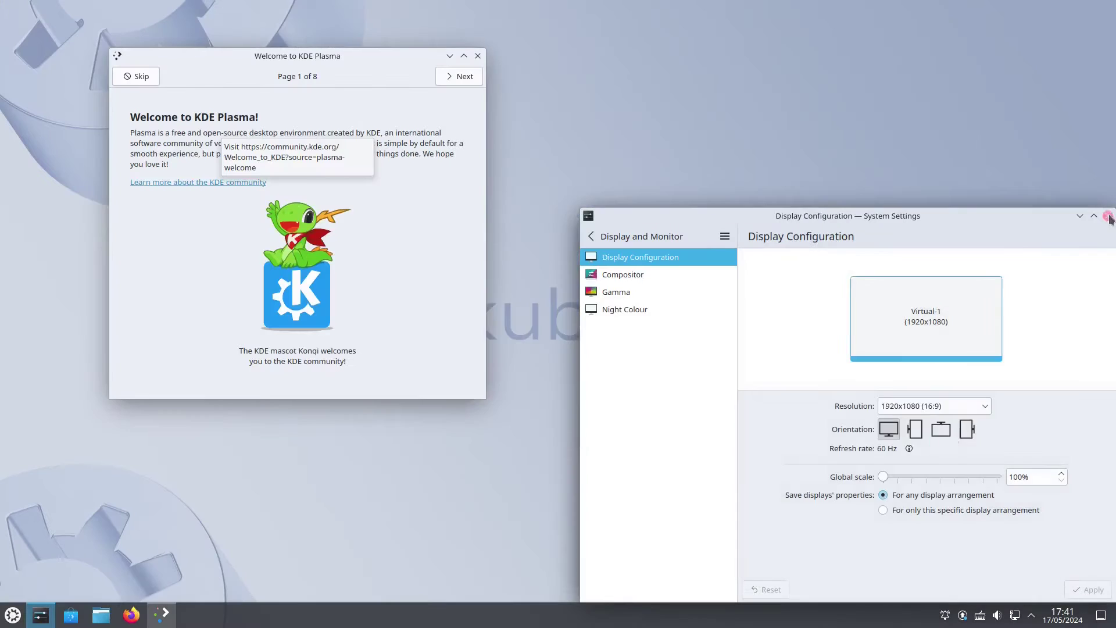
left_click(1108, 216)
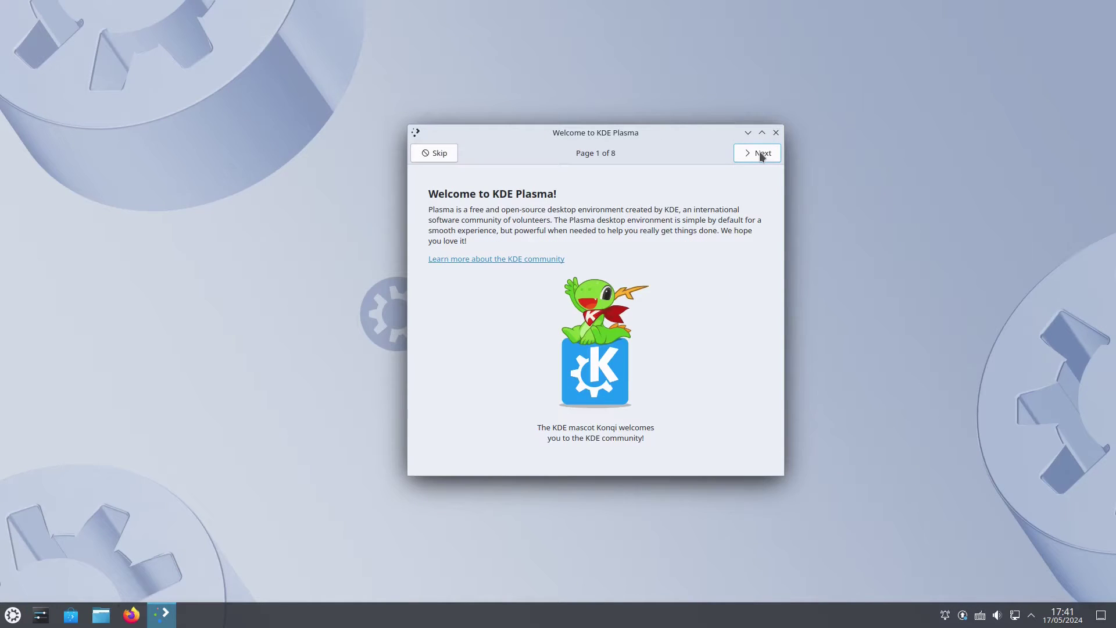
left_click(760, 153)
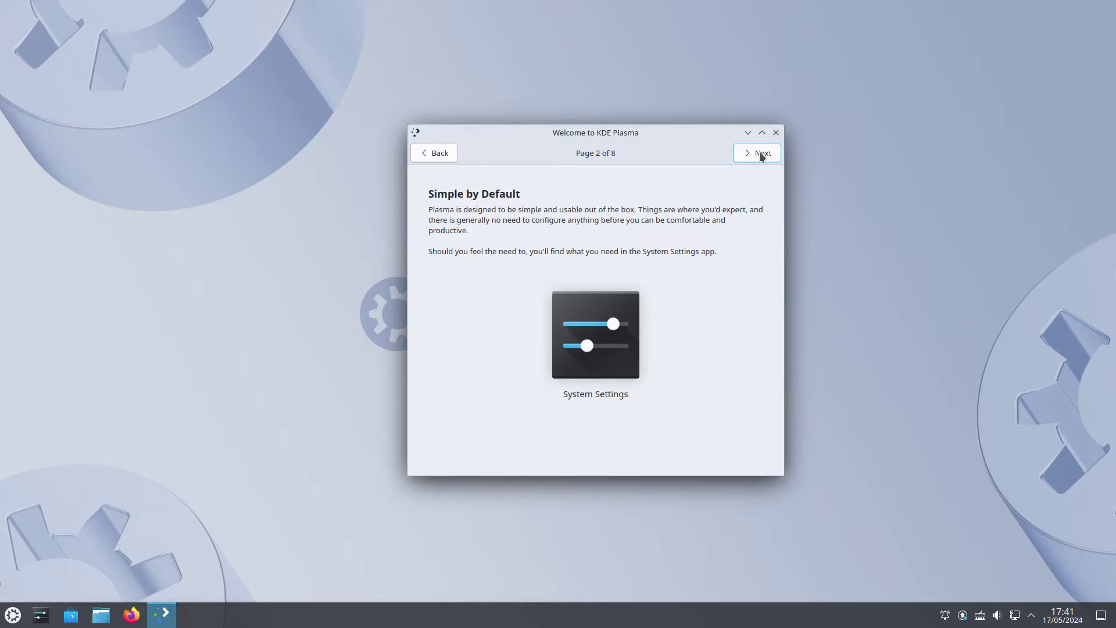
left_click(761, 154)
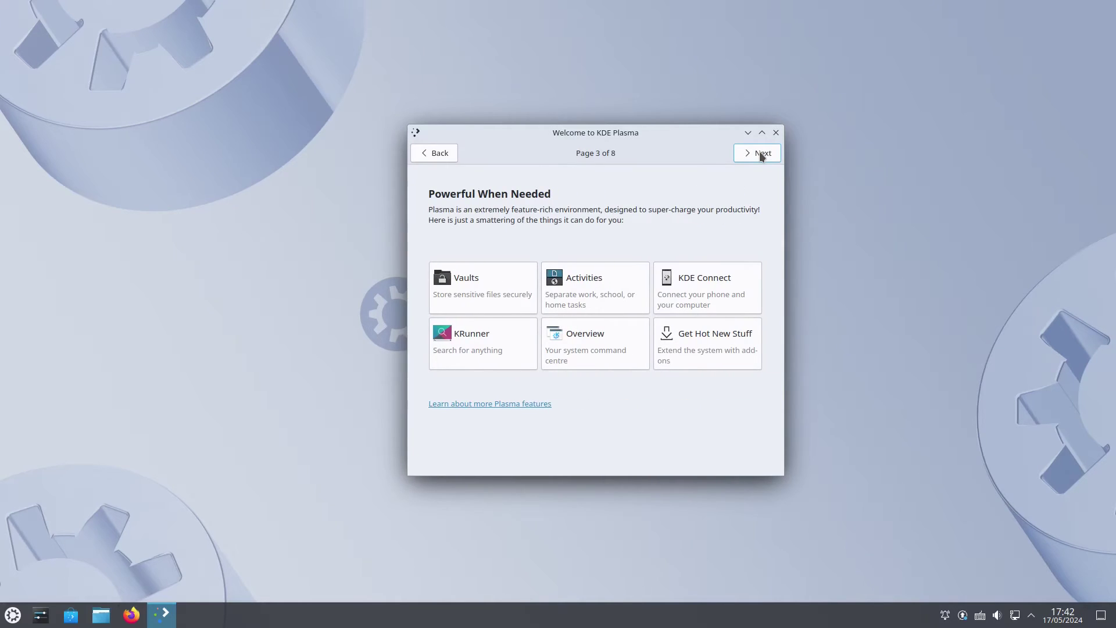
left_click(759, 152)
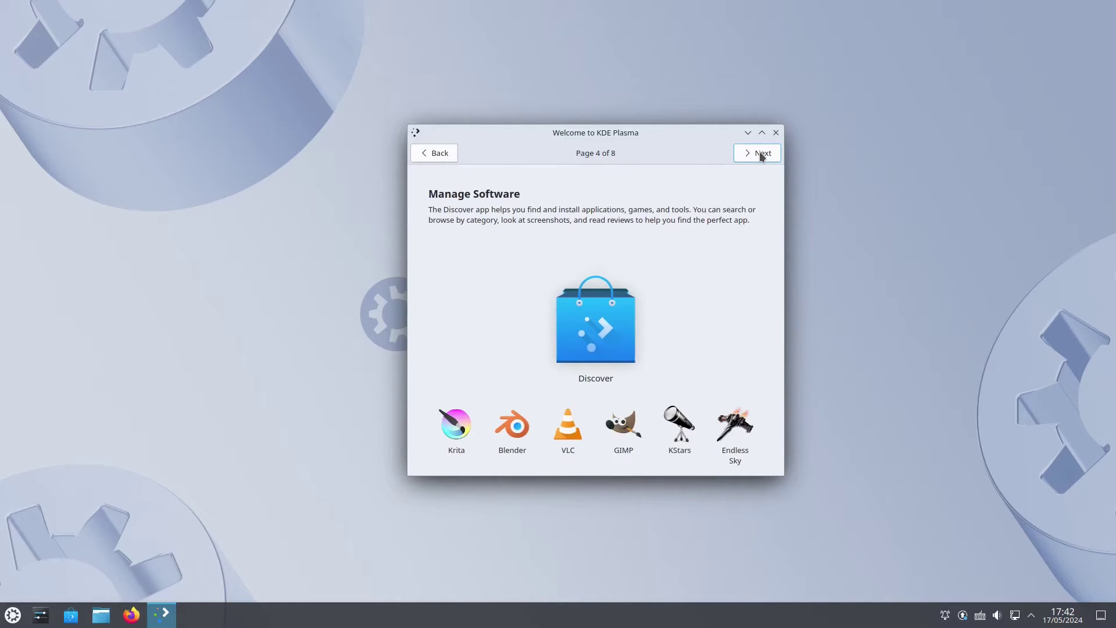
left_click(759, 152)
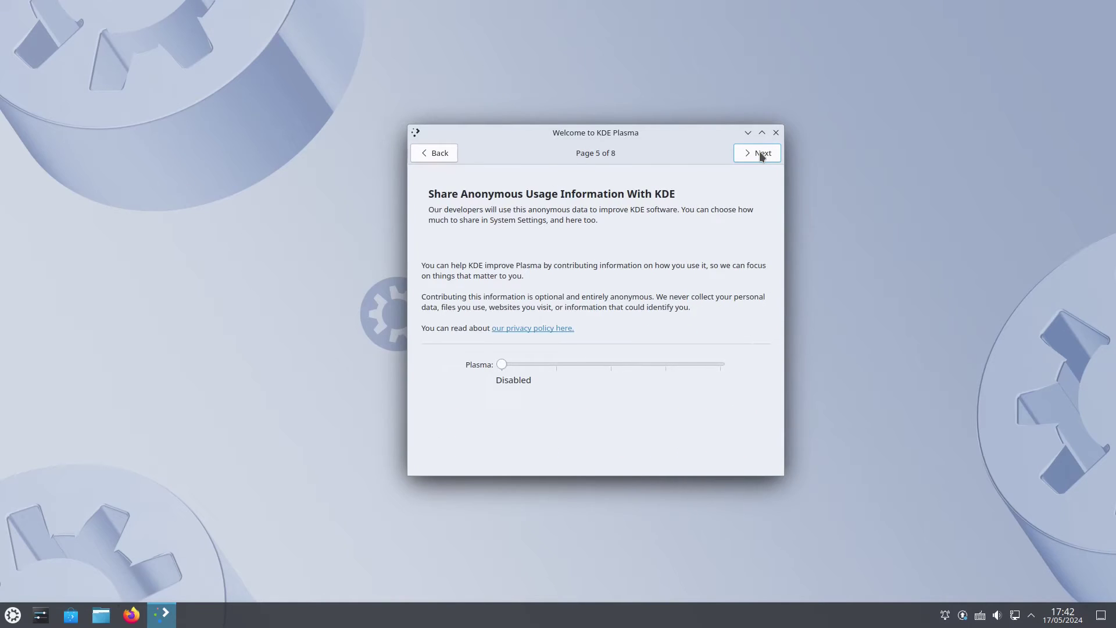
left_click(759, 153)
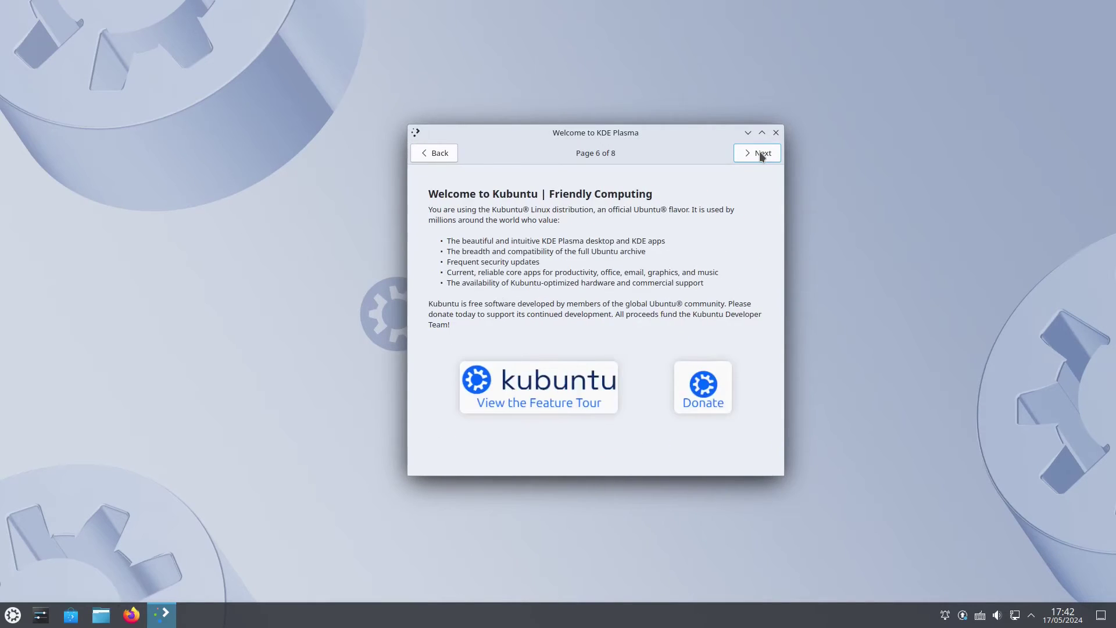
left_click(759, 153)
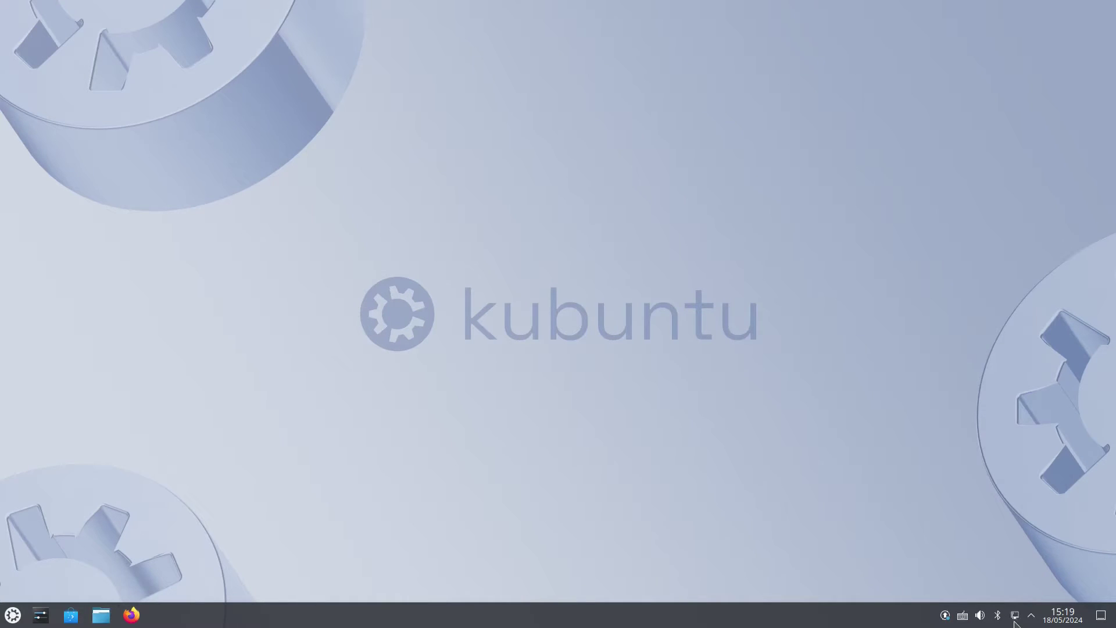
left_click(1014, 619)
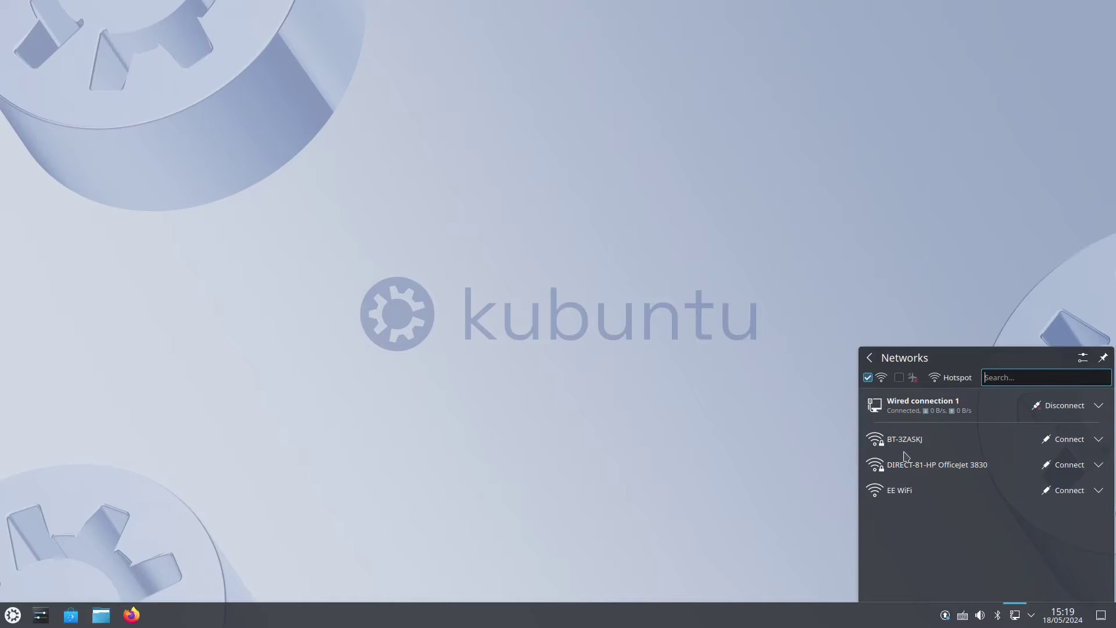
left_click(671, 347)
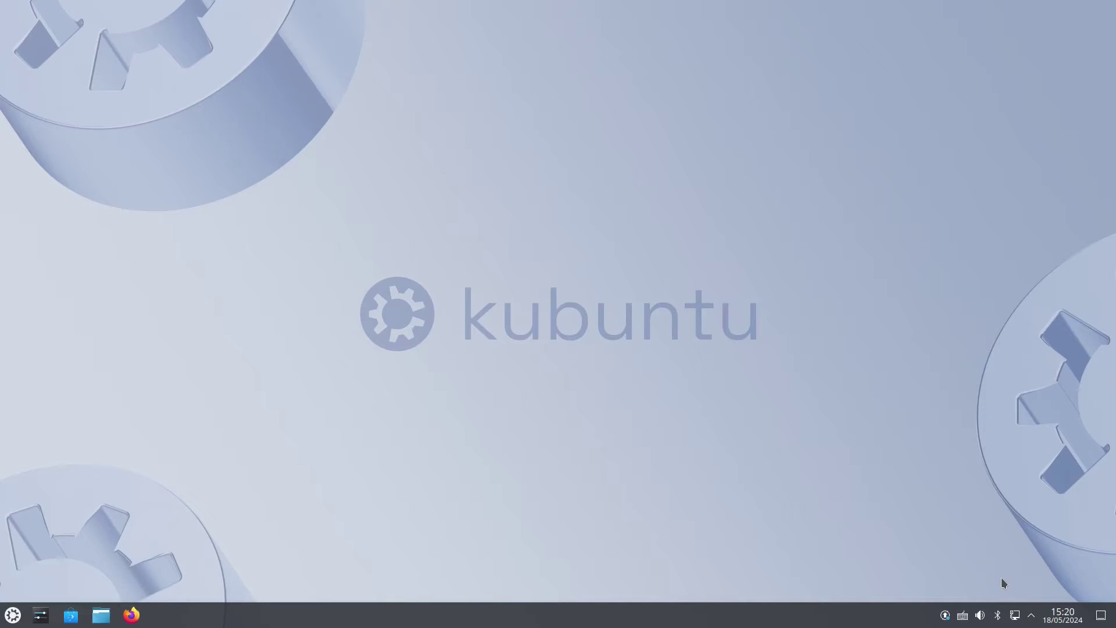
Step: Pair the Imdwimd RGB01 Bluetooth headset via Add New Device, retrying after the first failure
left_click(998, 616)
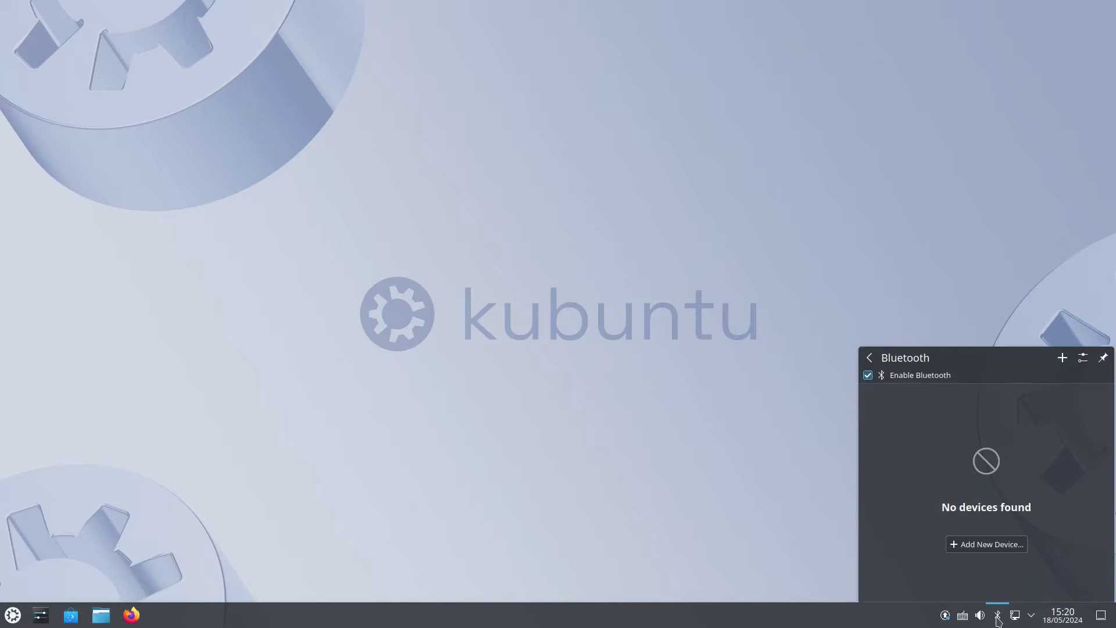
left_click(976, 545)
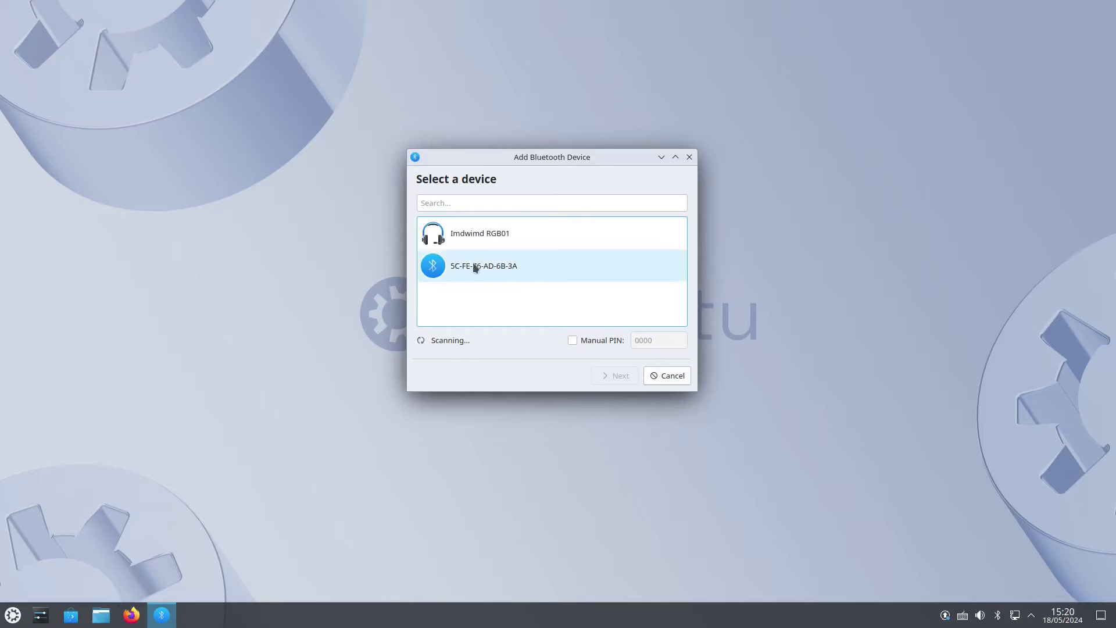
left_click(472, 232)
left_click(626, 376)
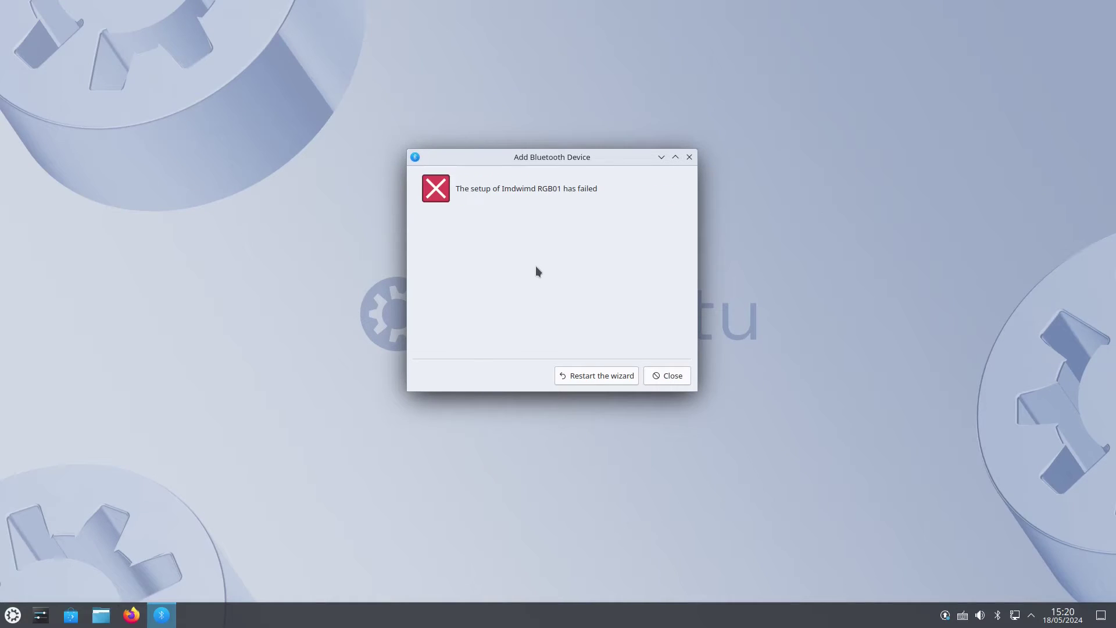
left_click(588, 375)
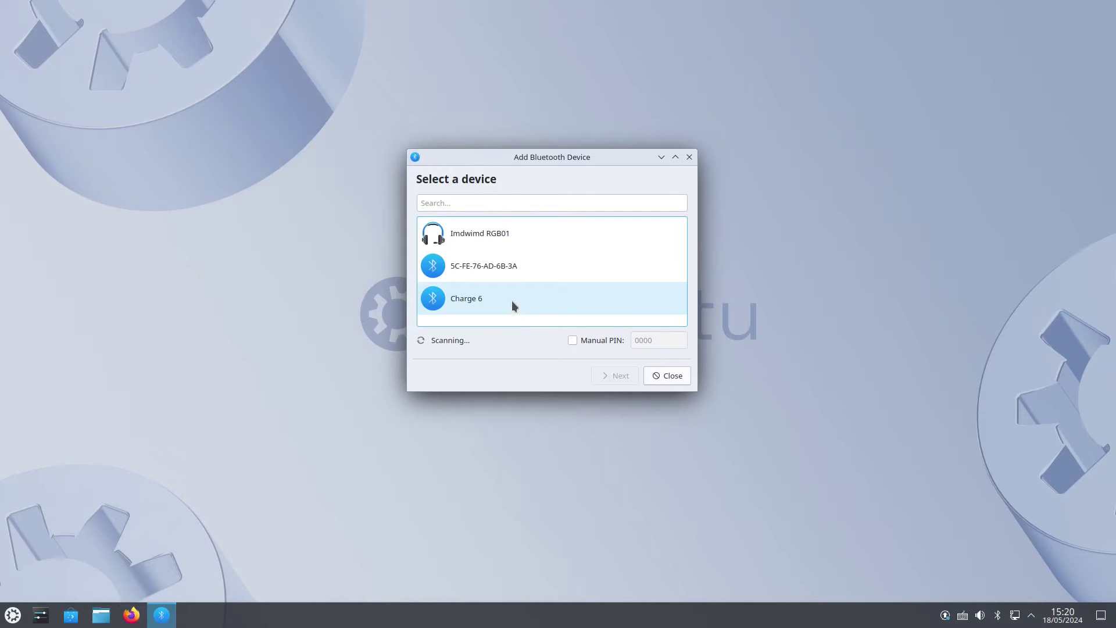
double_click(483, 238)
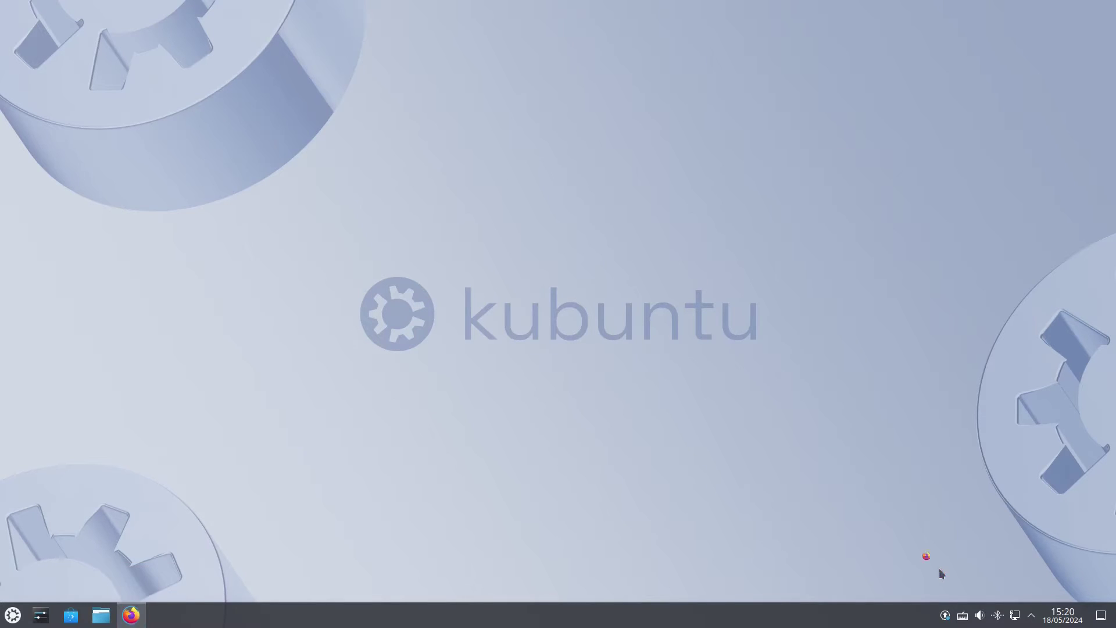
left_click(980, 616)
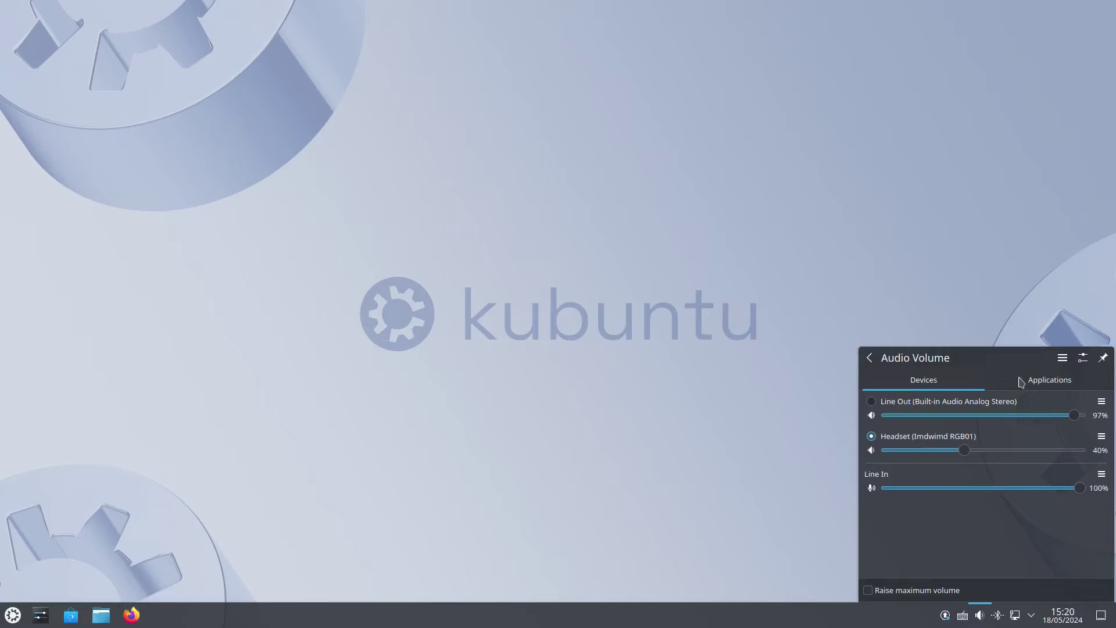
type("nux")
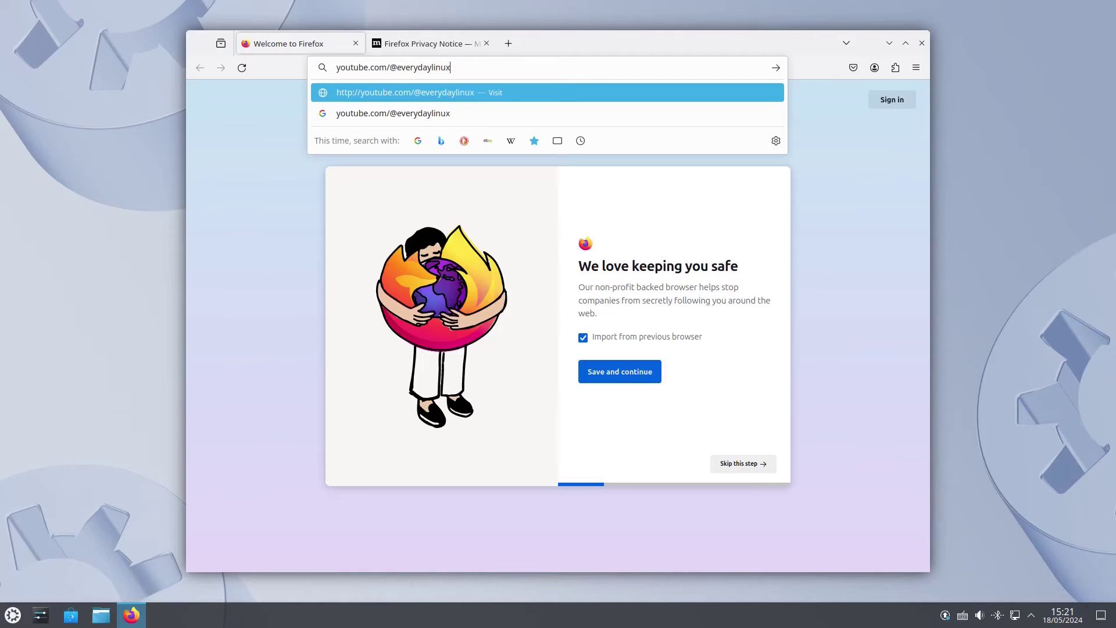
type("user")
key("Return")
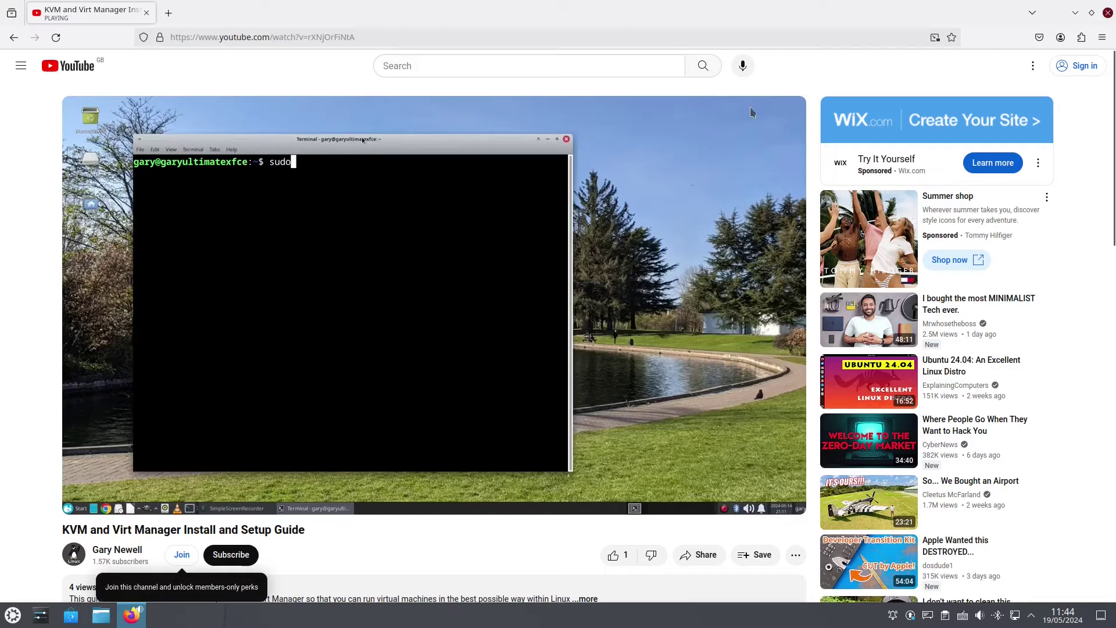
Step: Close the YouTube browser window and return the VM to fullscreen
key("ctrl+w")
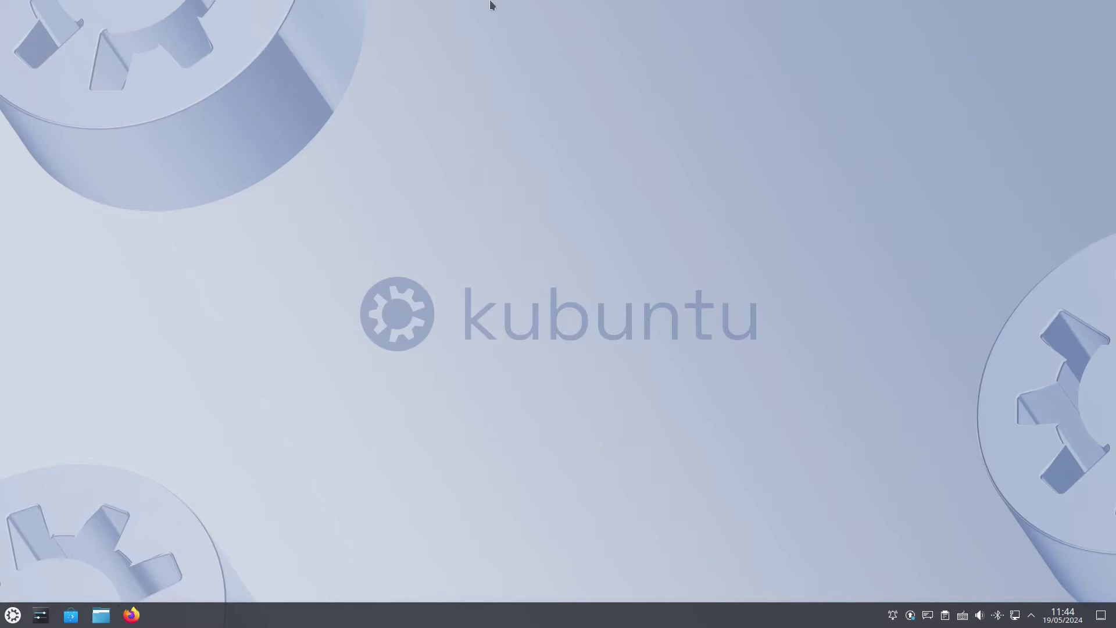
left_click(546, 9)
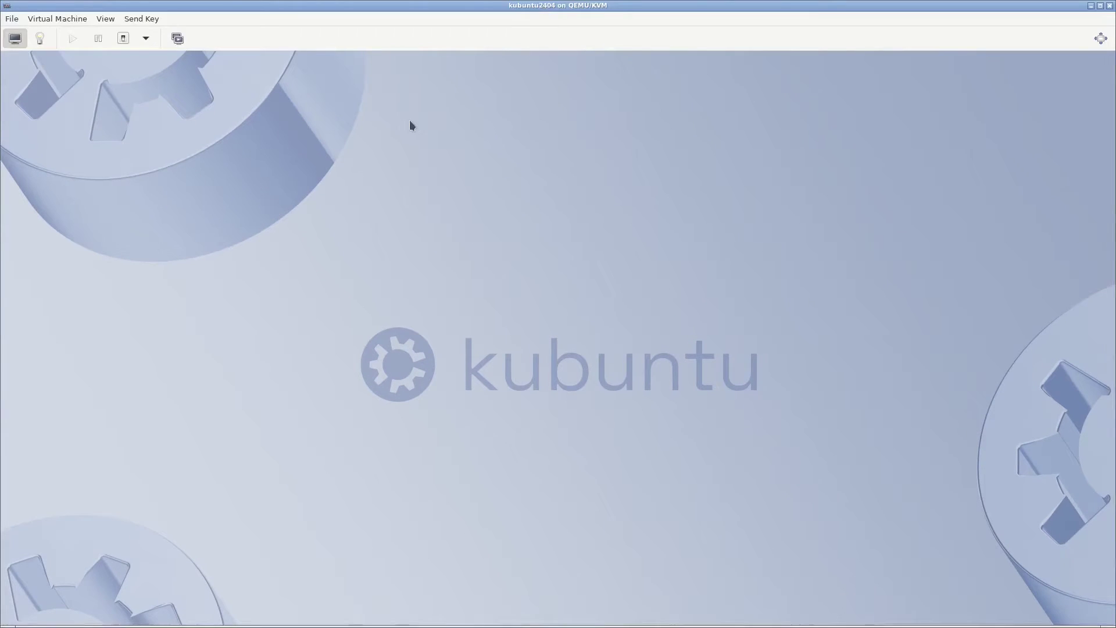
left_click(1100, 38)
left_click(849, 250)
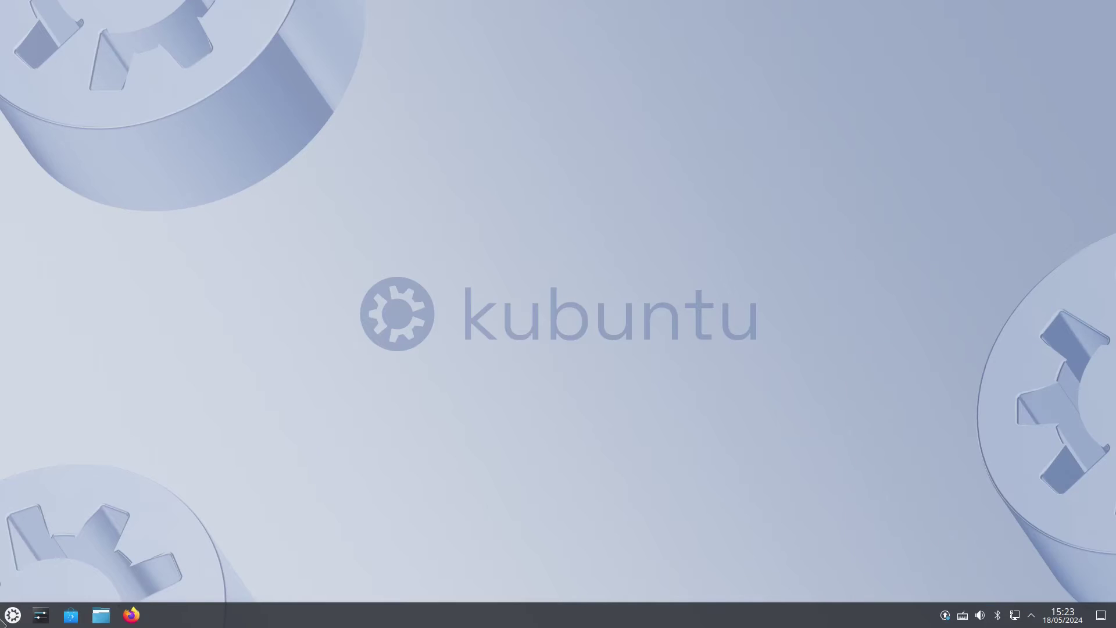
Step: Search the launcher for 'prin' and open the Printers settings
left_click(12, 615)
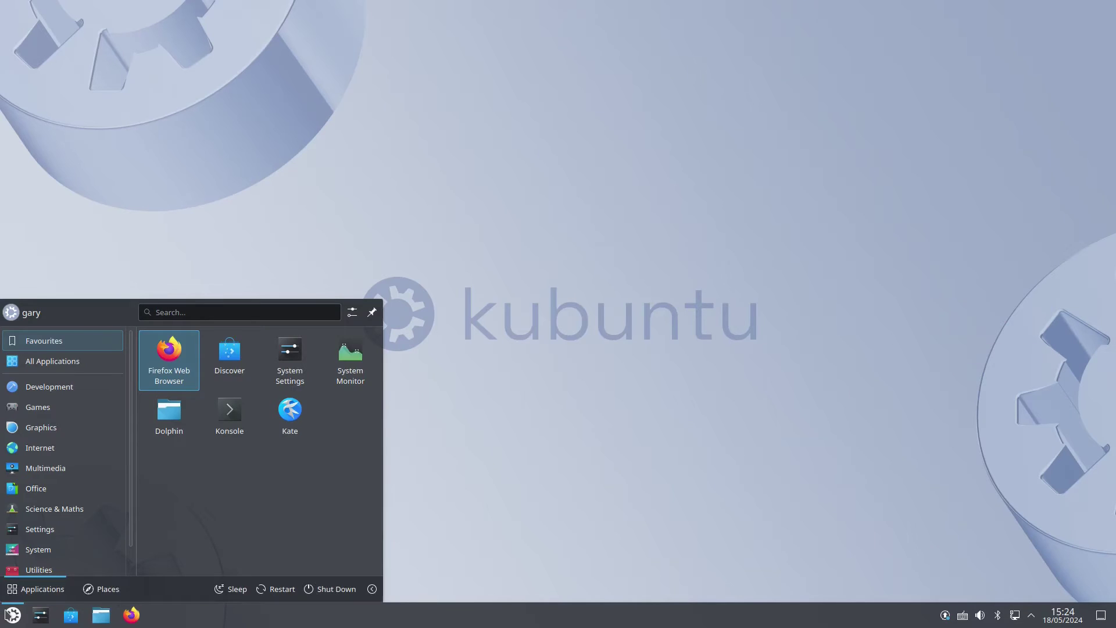
type("prin")
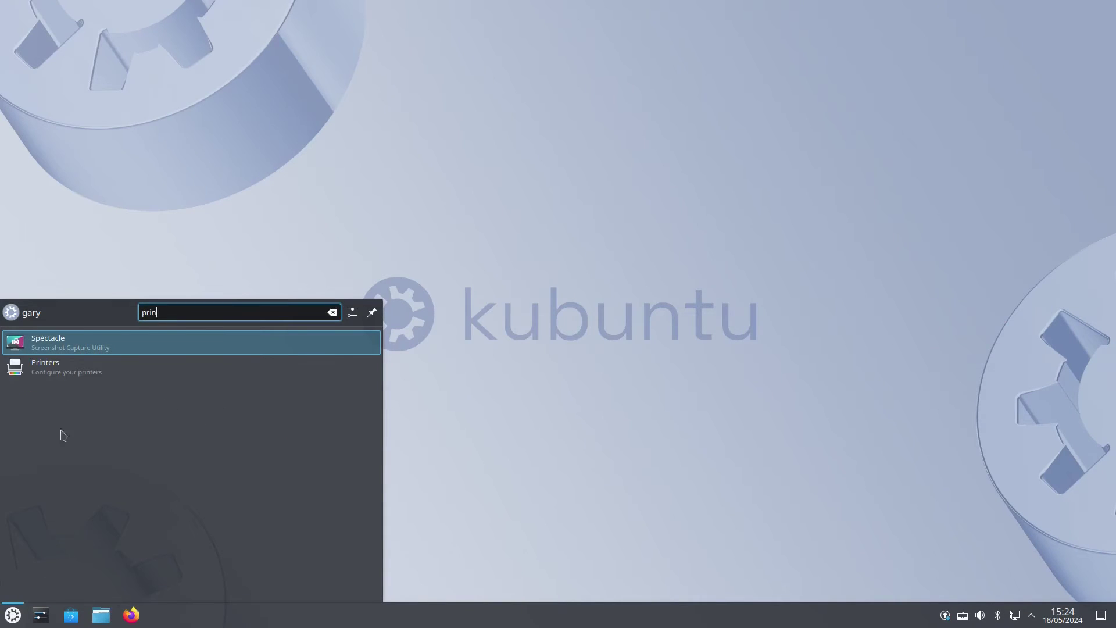
left_click(55, 375)
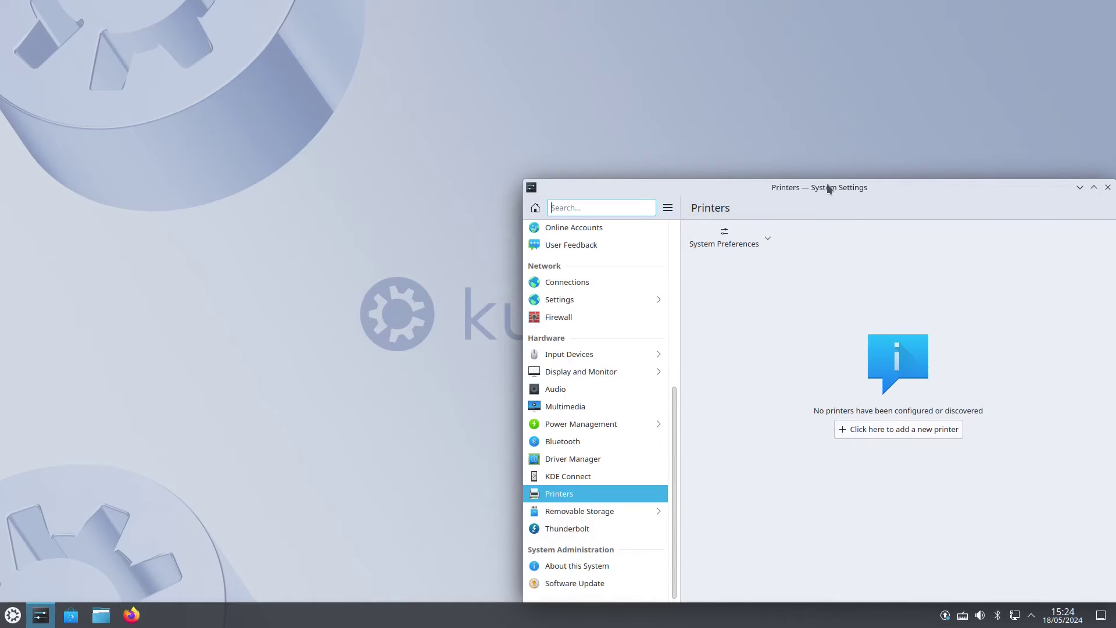
Step: Add a new Internet Printing Protocol (https) printer at address 192.168.1
mouse_move(826, 183)
left_mouse_down()
mouse_move(455, 56)
mouse_move(521, 98)
left_mouse_up()
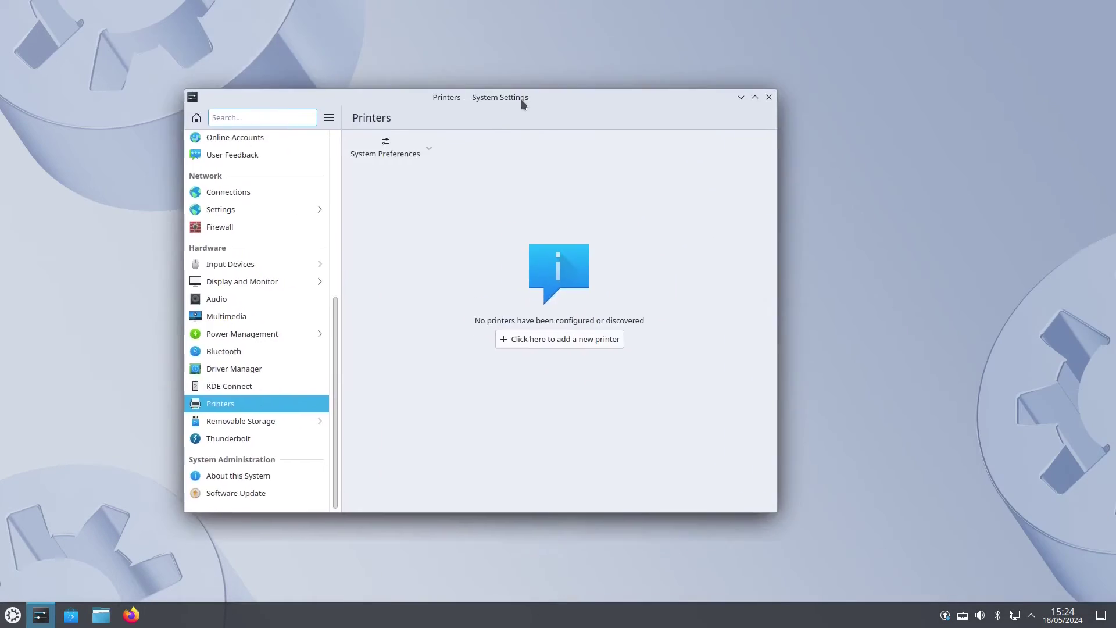
left_click(588, 347)
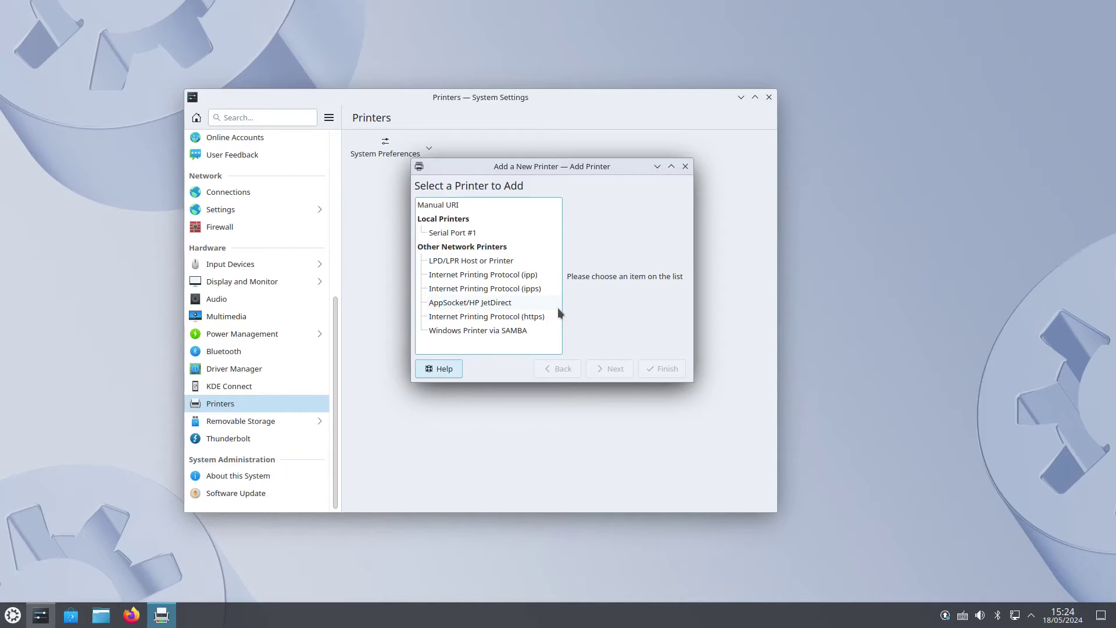
left_click(529, 316)
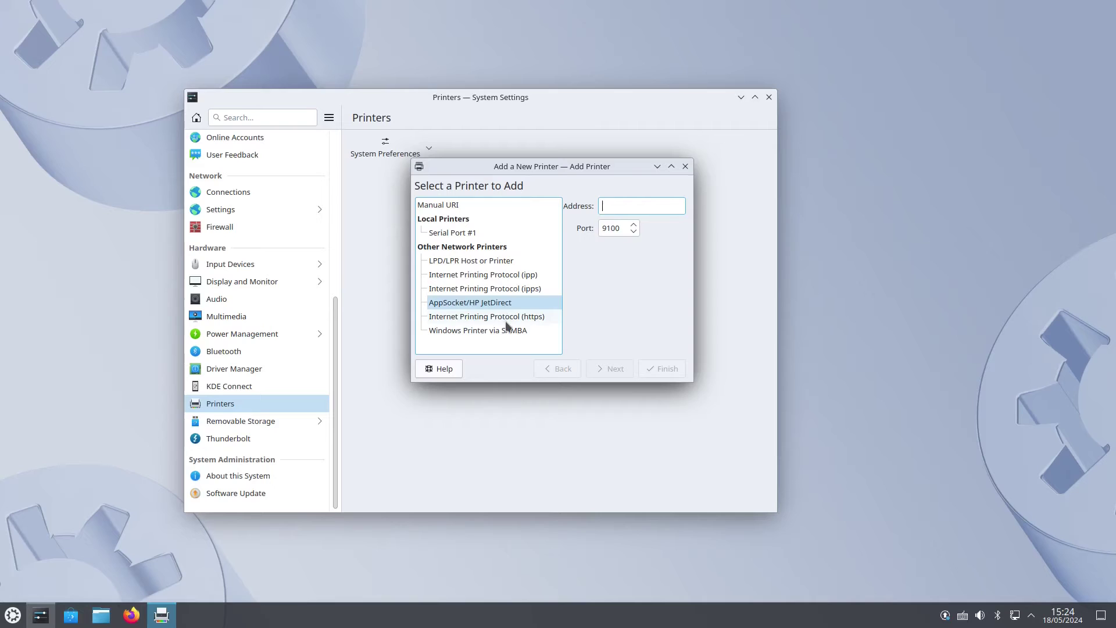
left_click(506, 319)
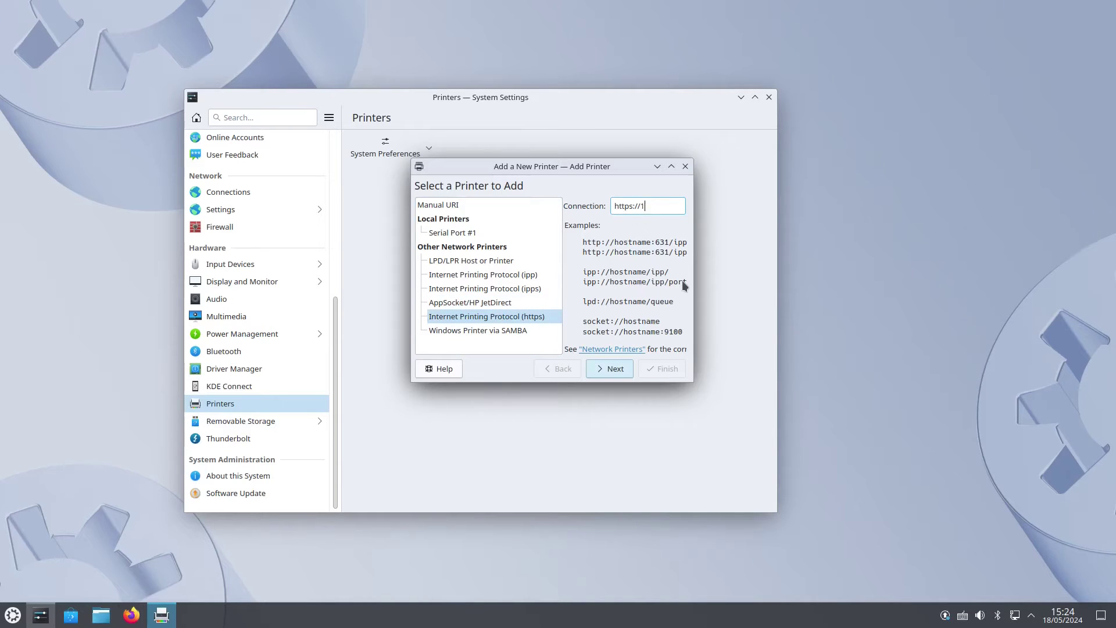
type("192.168.")
type("1")
key("Return")
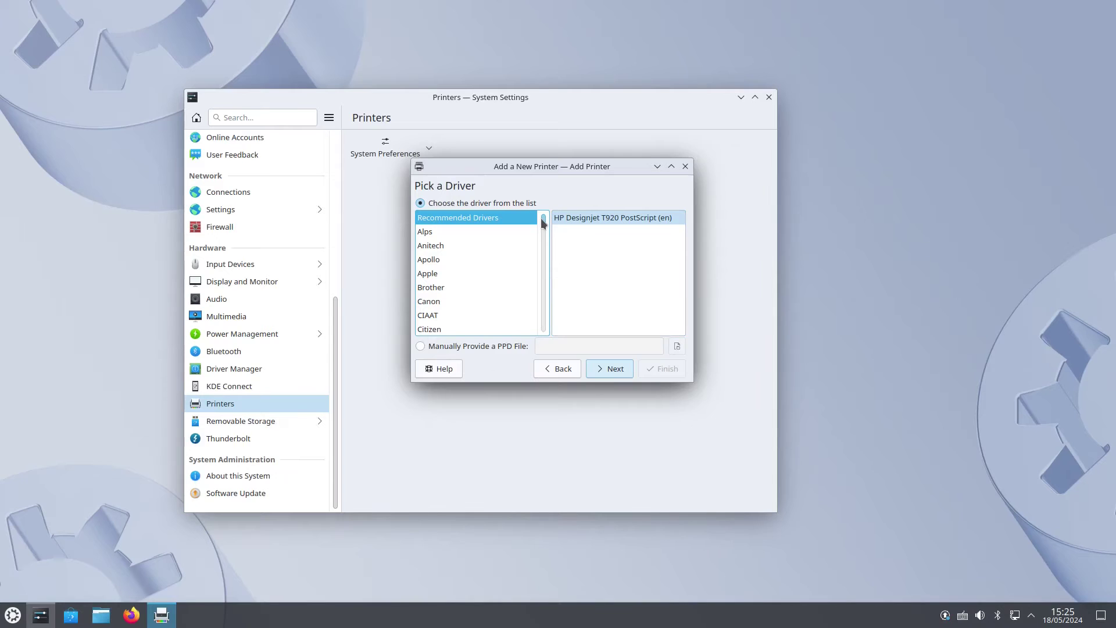
Step: Select the HP Officejet 3830 Series driver for the printer
left_click_drag(544, 222, 542, 258)
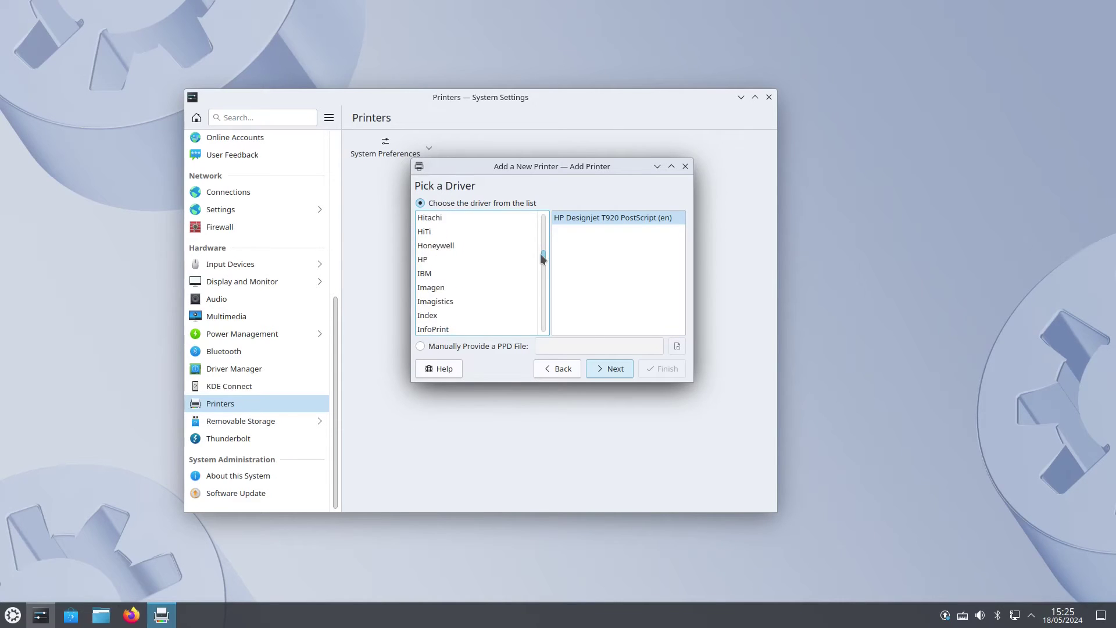
left_click(450, 259)
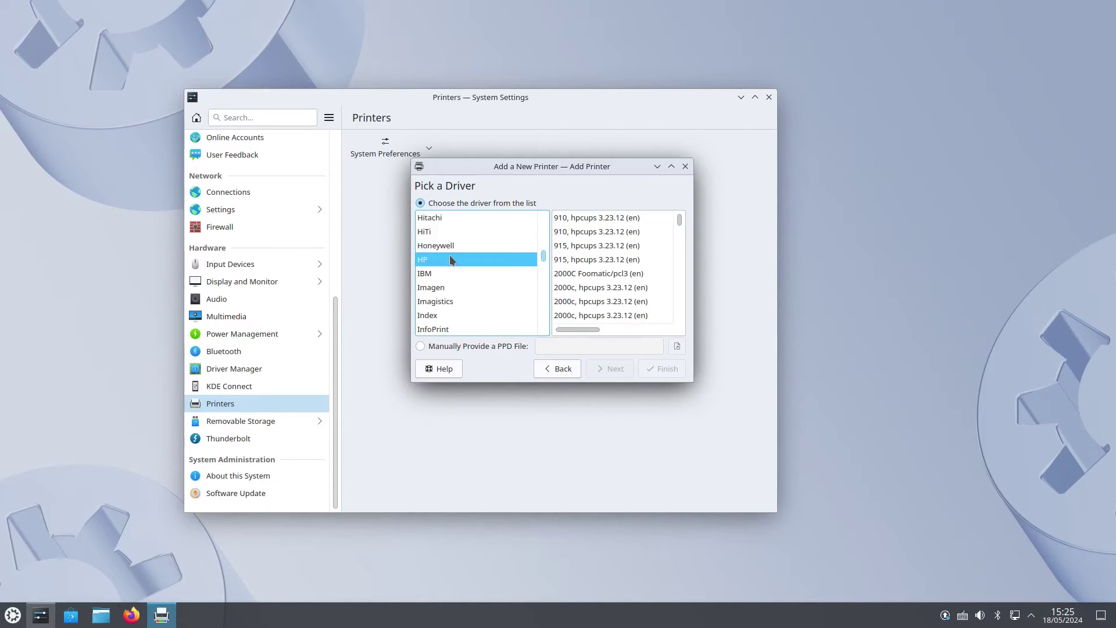
left_click_drag(679, 224, 677, 290)
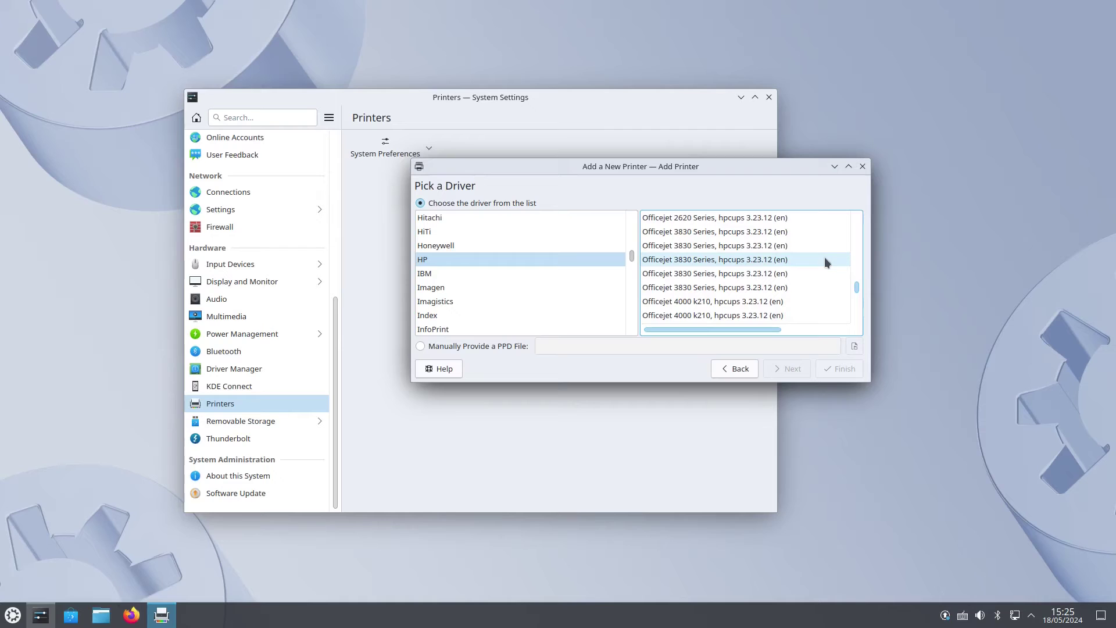
left_click(747, 232)
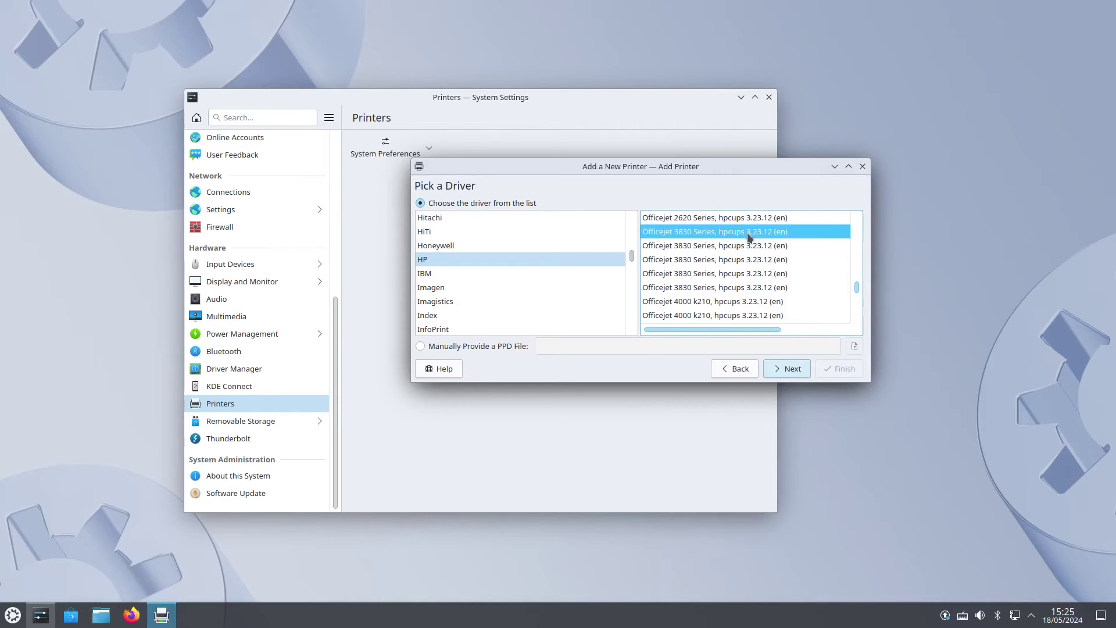
left_click(788, 372)
Step: Name the printer OfficeJet3830 with description 'My printer', finish, and quit System Settings
double_click(616, 207)
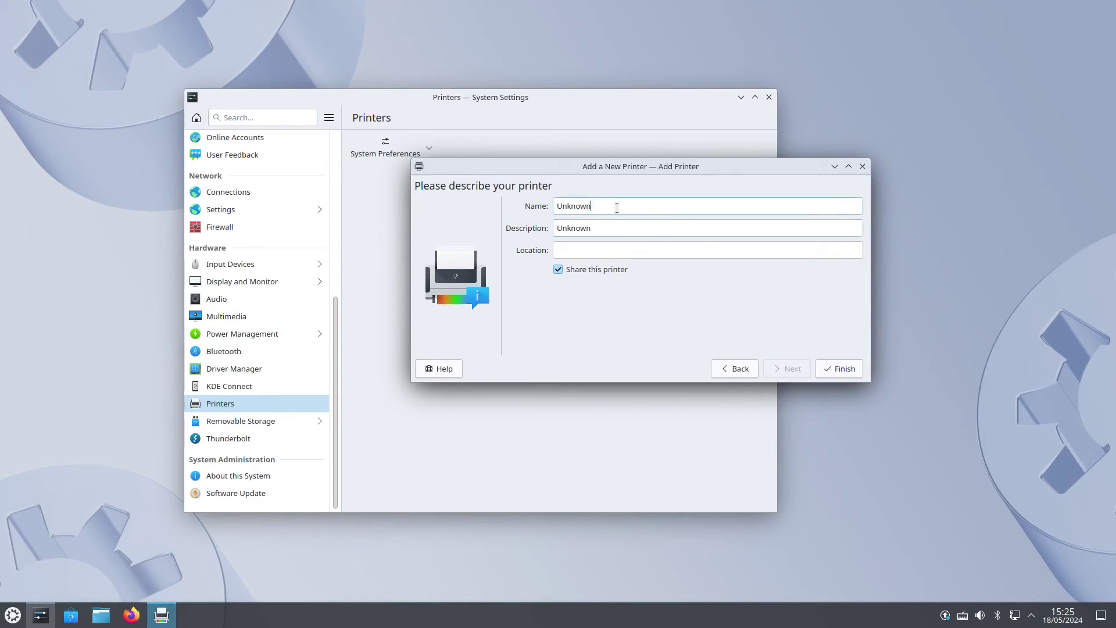
type("HPOf")
key("BackSpace")
key("BackSpace")
key("BackSpace")
type("OfficeJet3830")
key("Tab")
type("My printer")
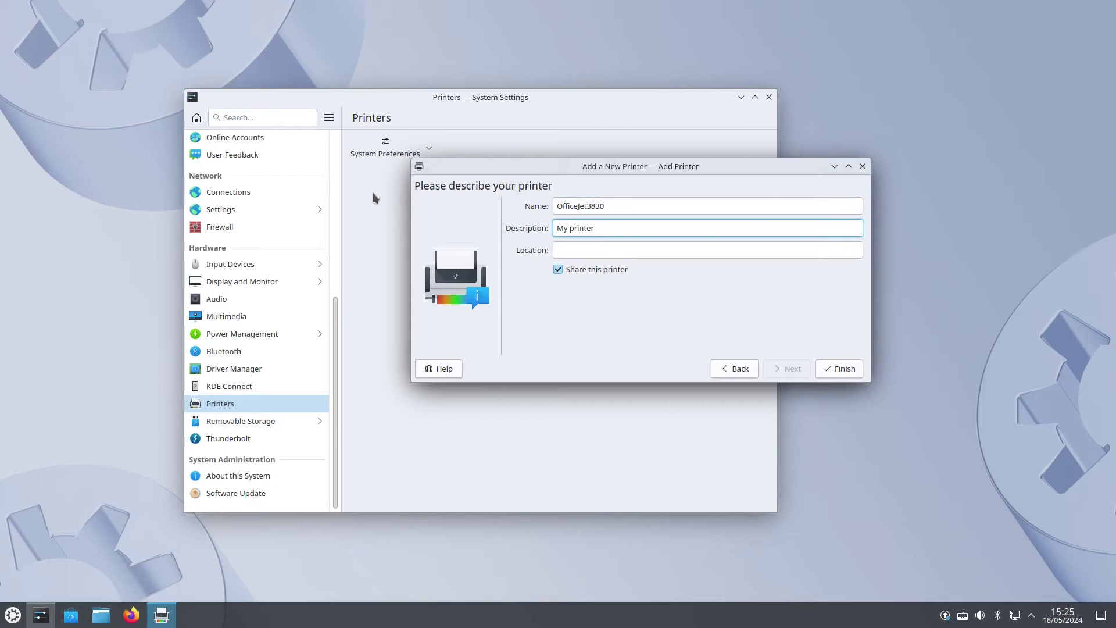
left_click(842, 367)
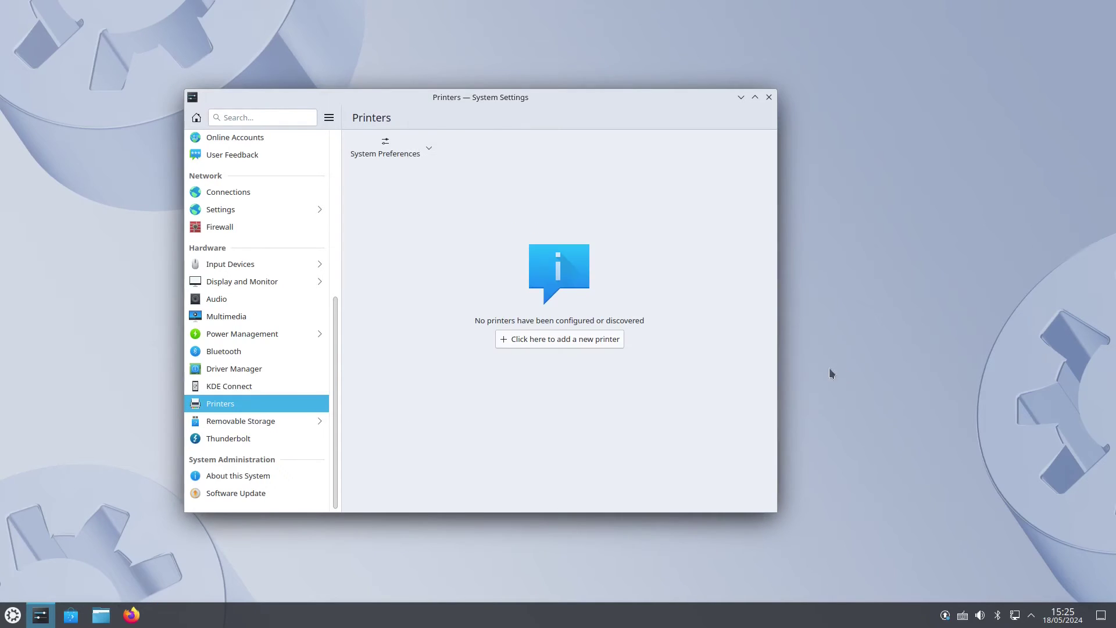
key("ctrl+q")
Step: Launch KMines and reveal the first safe cells of an Easy minefield
left_click(13, 614)
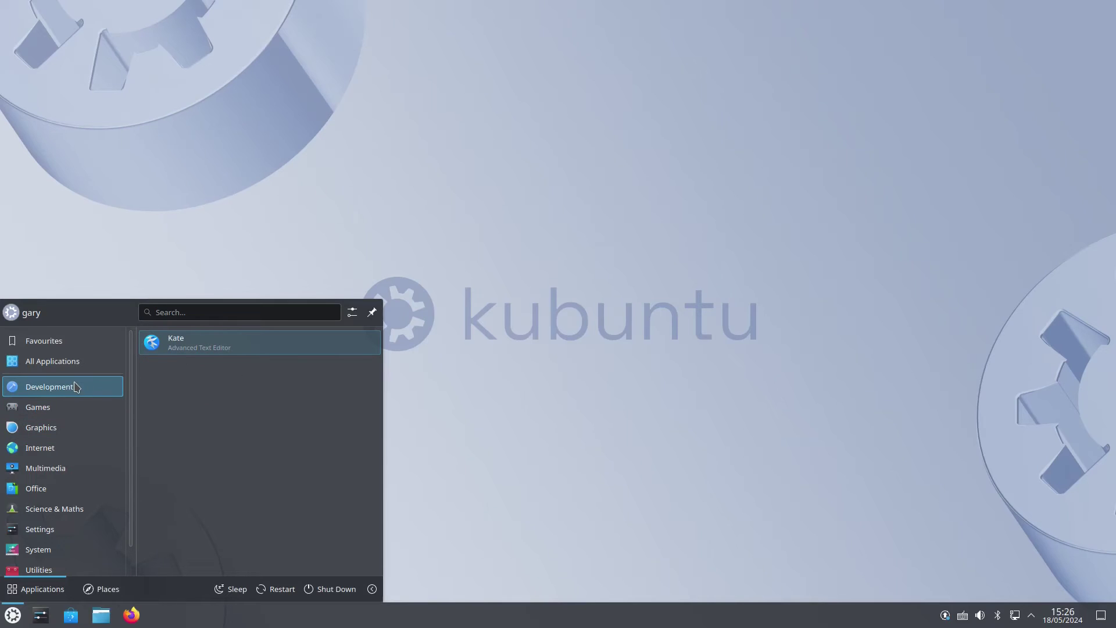
mouse_move(38, 406)
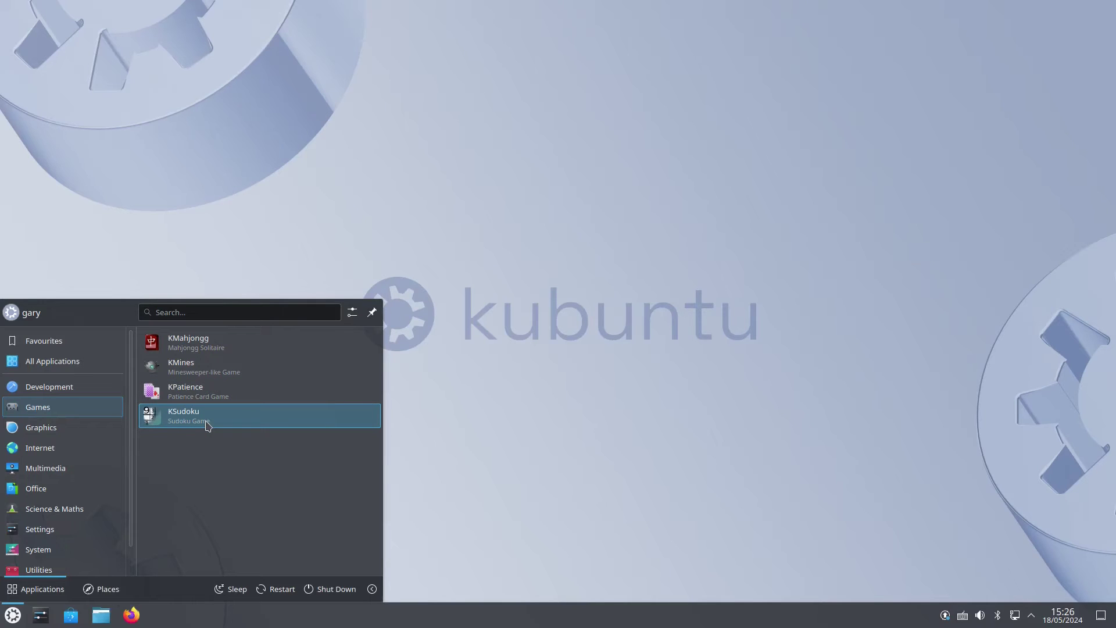
left_click(212, 370)
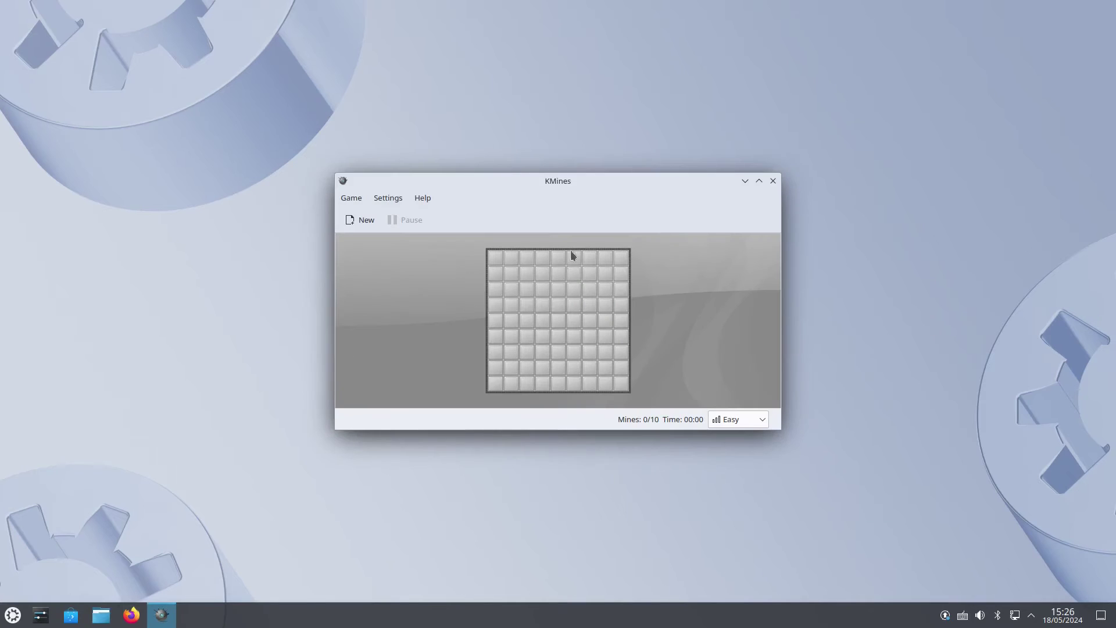
left_click(527, 272)
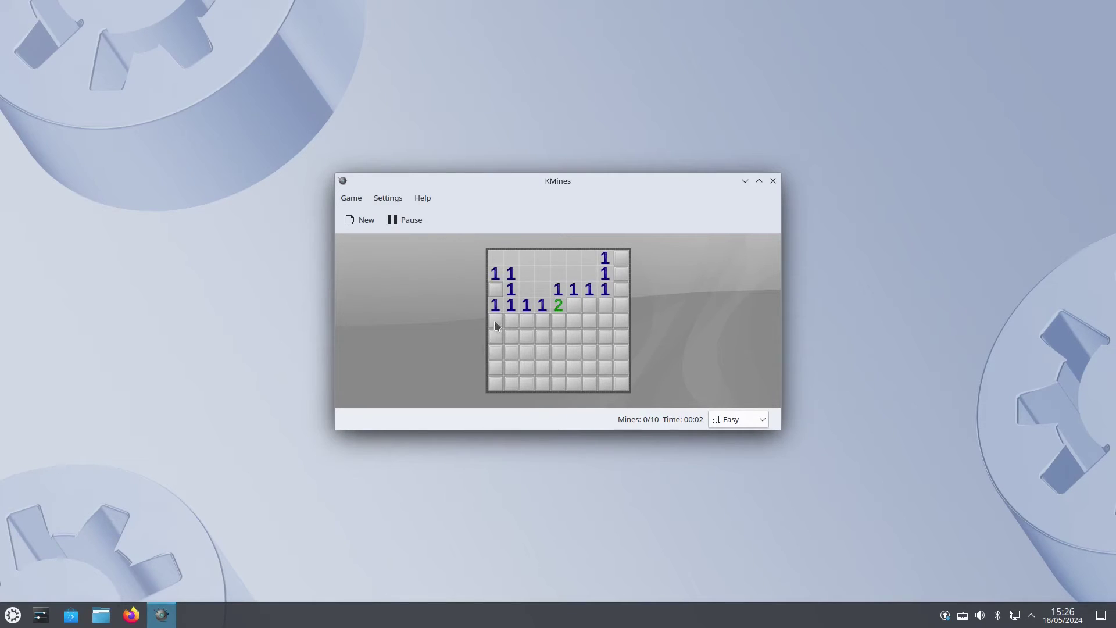
left_click(511, 321)
left_click(526, 323)
left_click(556, 324)
left_click(571, 324)
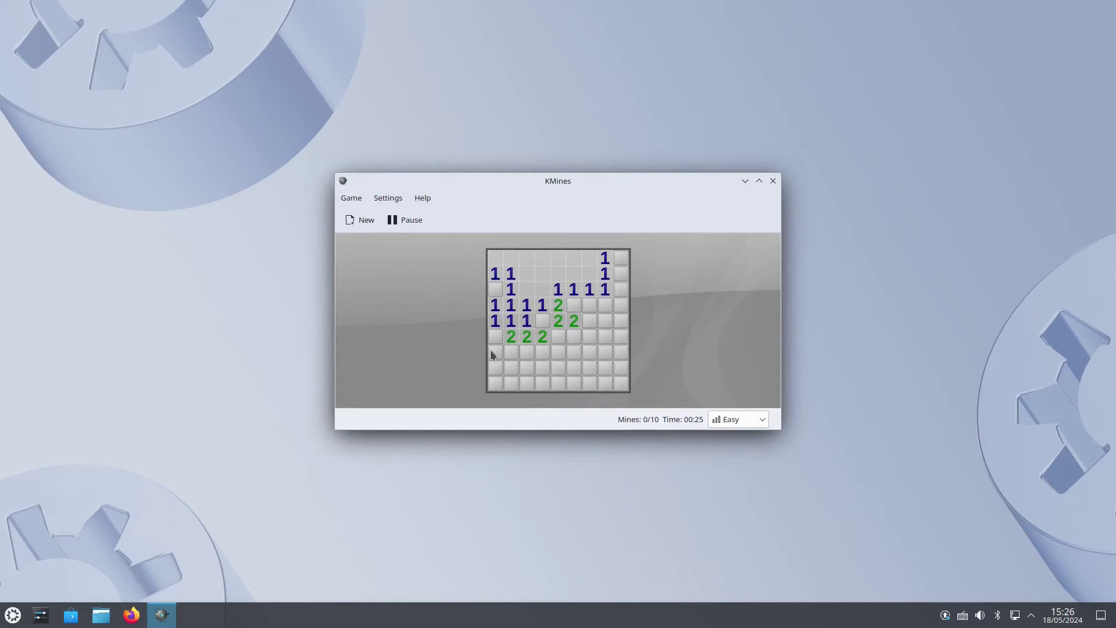
Step: Reveal the remaining safe cells to win the game in 01:33
left_click(558, 339)
left_click(590, 305)
left_click(621, 257)
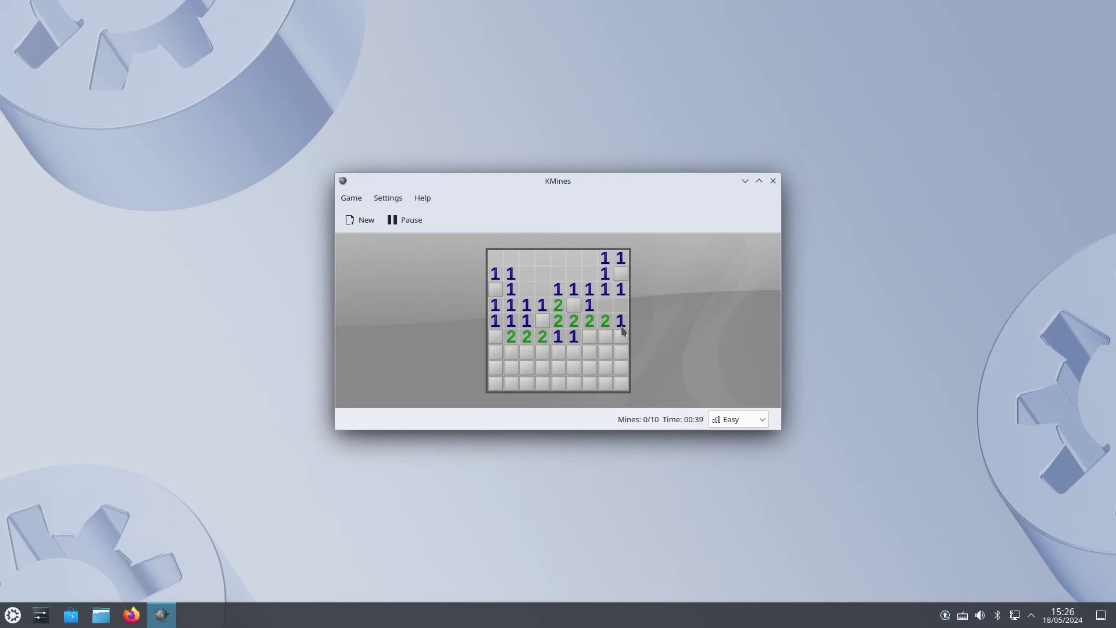
left_click(606, 334)
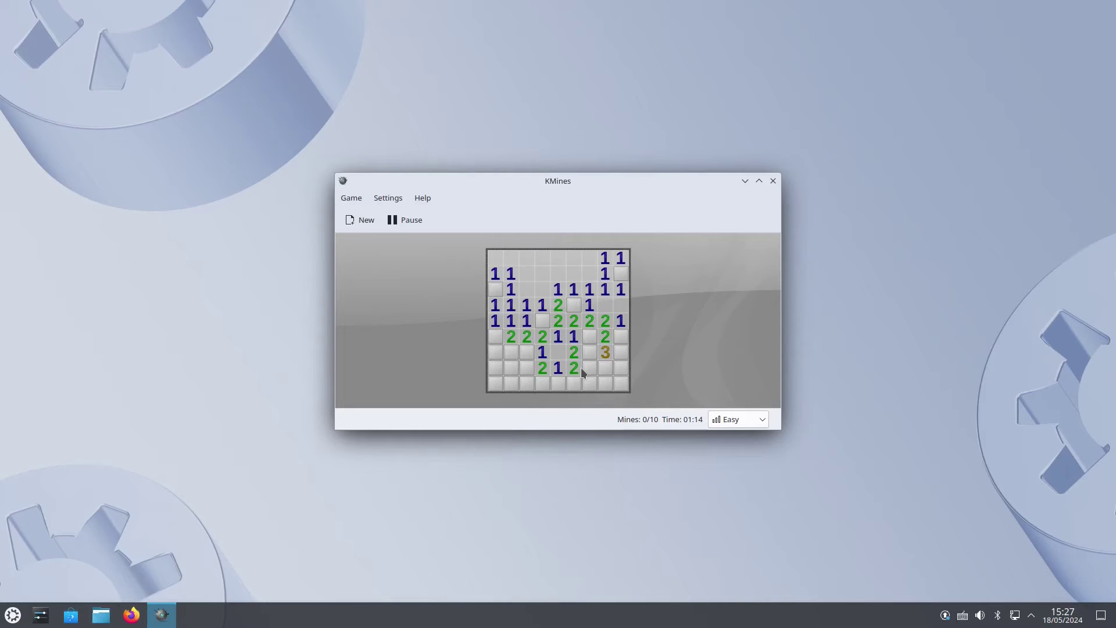
left_click(591, 352)
left_click(622, 353)
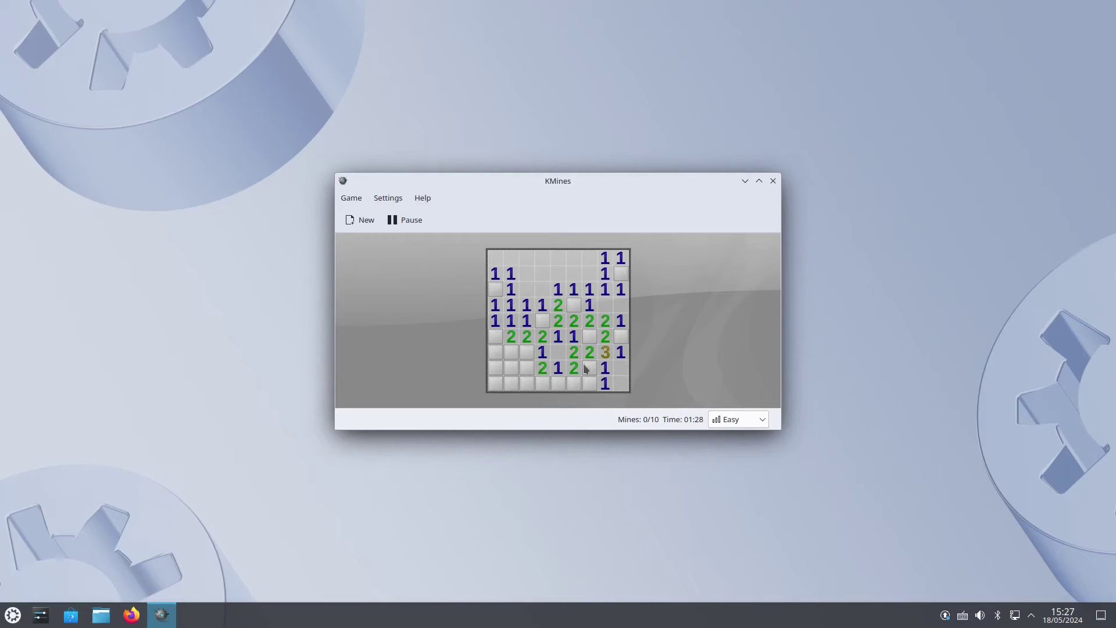
left_click(541, 384)
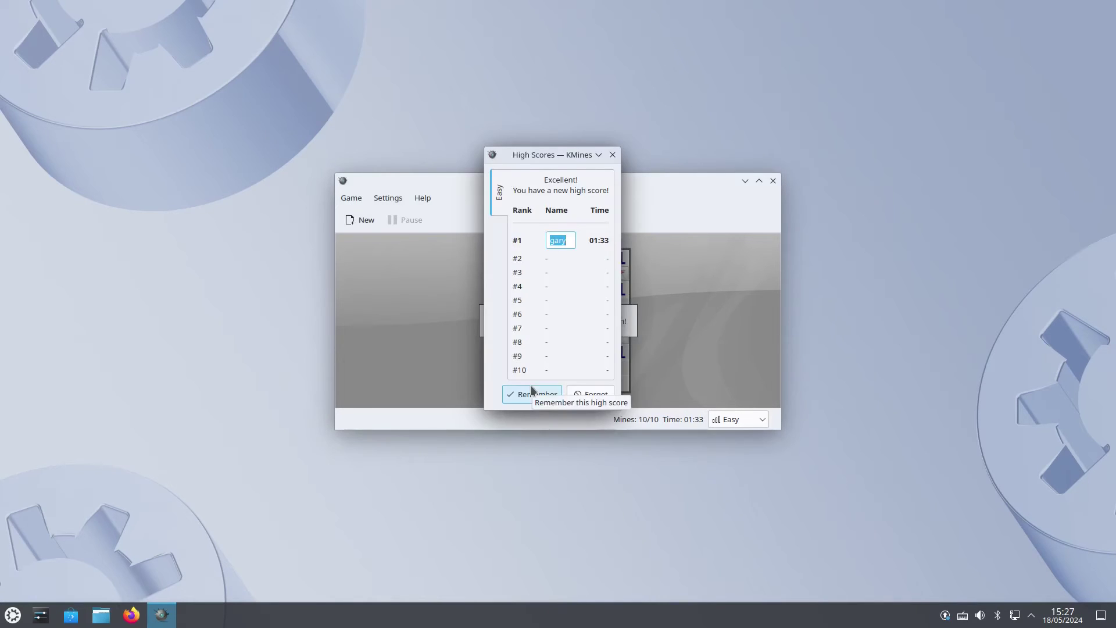
Step: Keep the new #1 high score and quit KMines
left_click(540, 397)
left_click(613, 155)
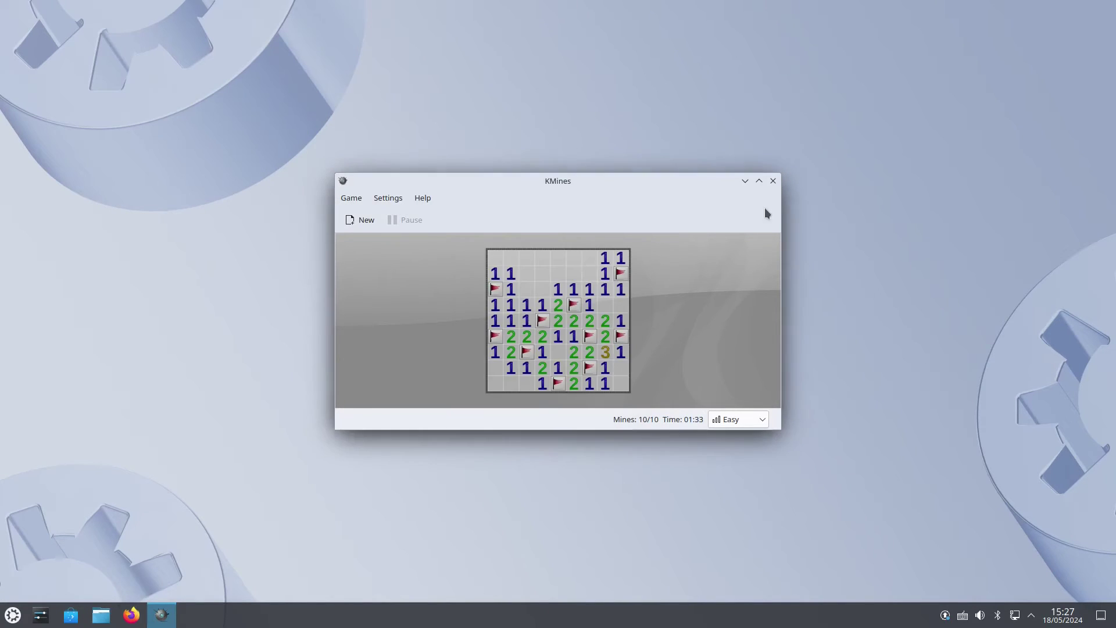
left_click(773, 182)
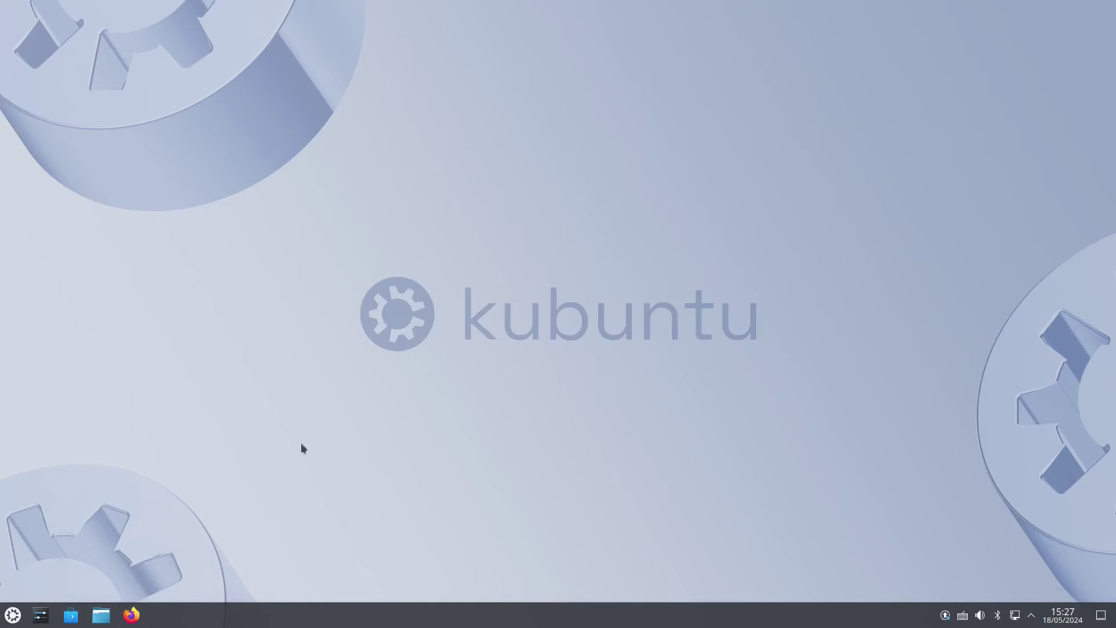
Step: Launch KPatience from the Games menu and close it again
left_click(17, 619)
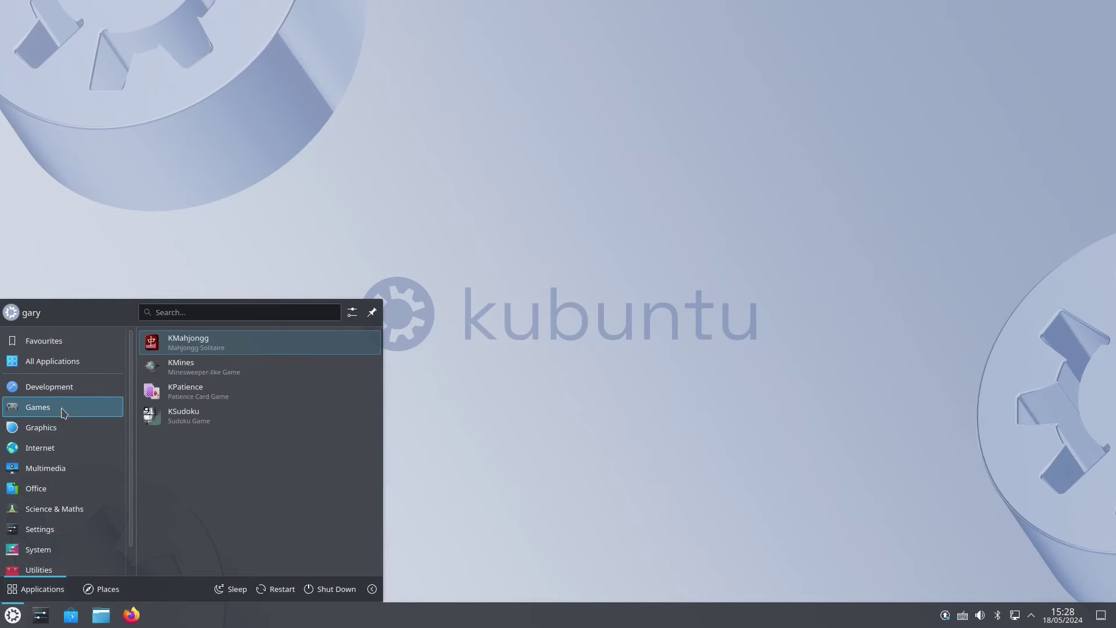
left_click(200, 392)
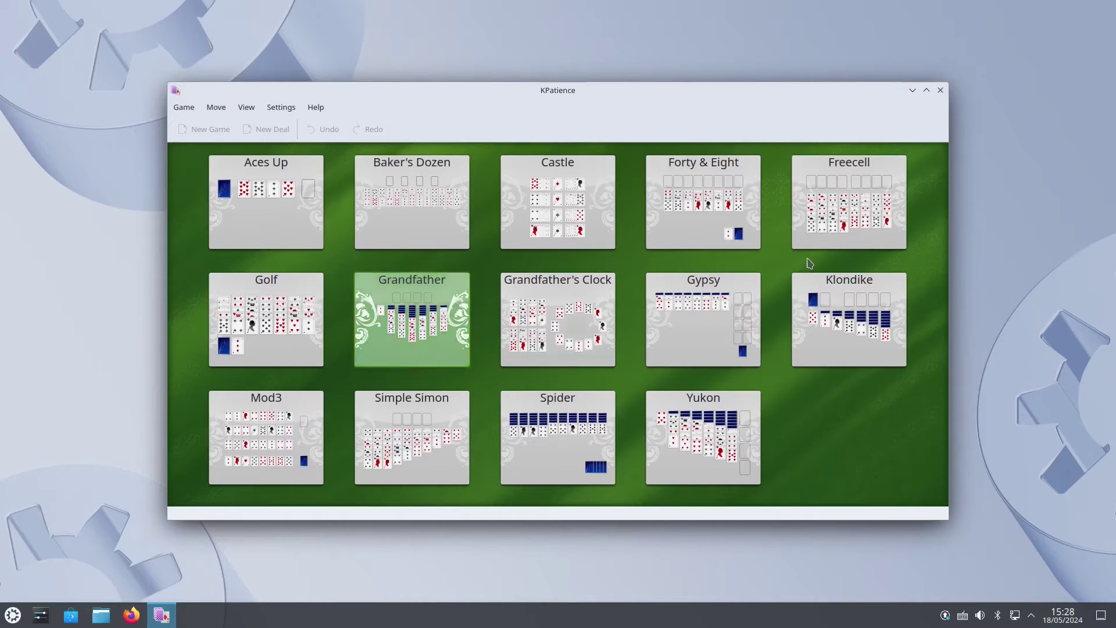
left_click(940, 90)
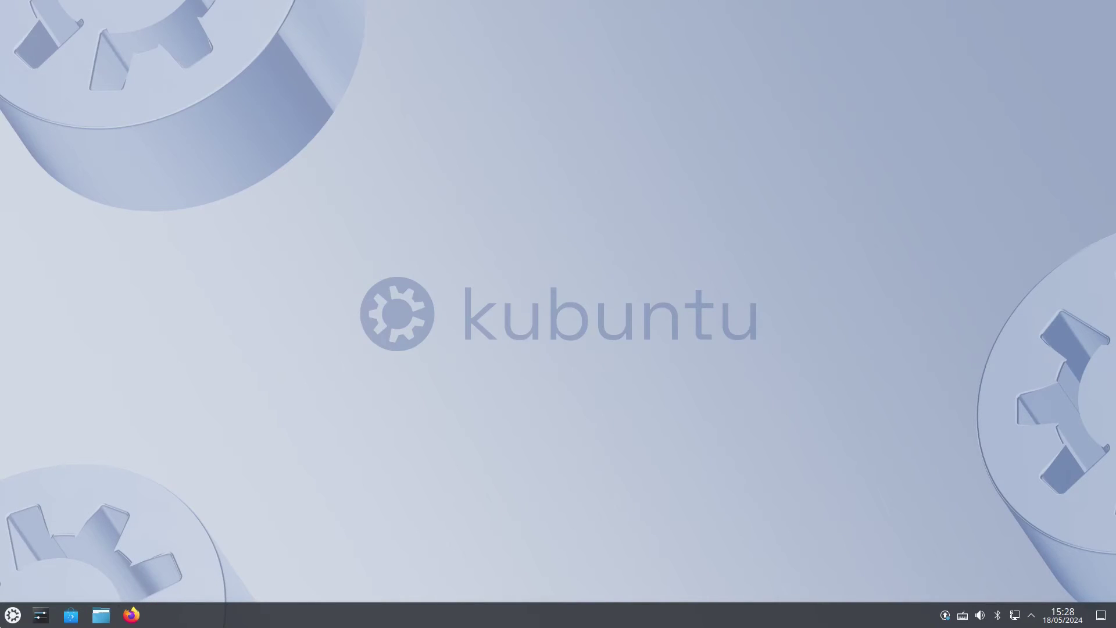
Step: Start the Konversation IRC client from the launcher
left_click(14, 614)
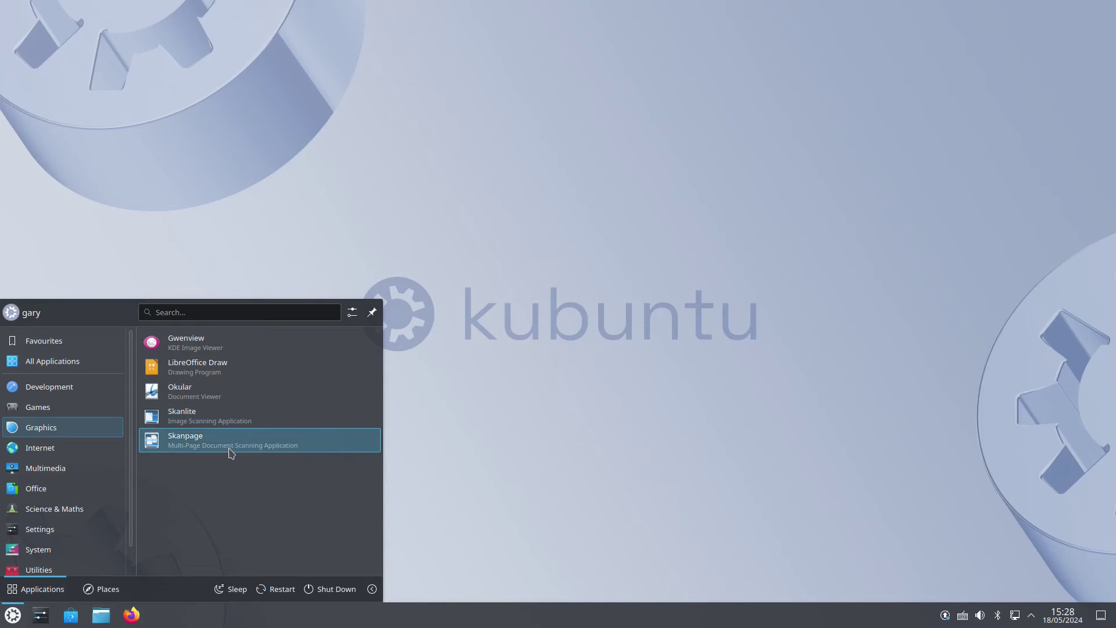
mouse_move(40, 448)
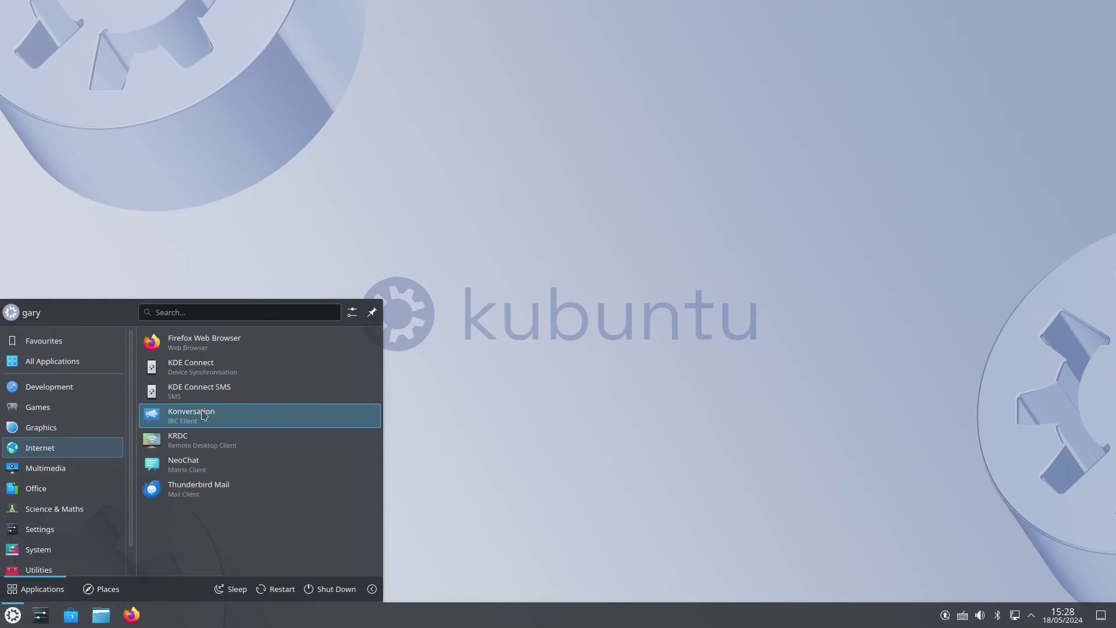
left_click(254, 421)
key("super")
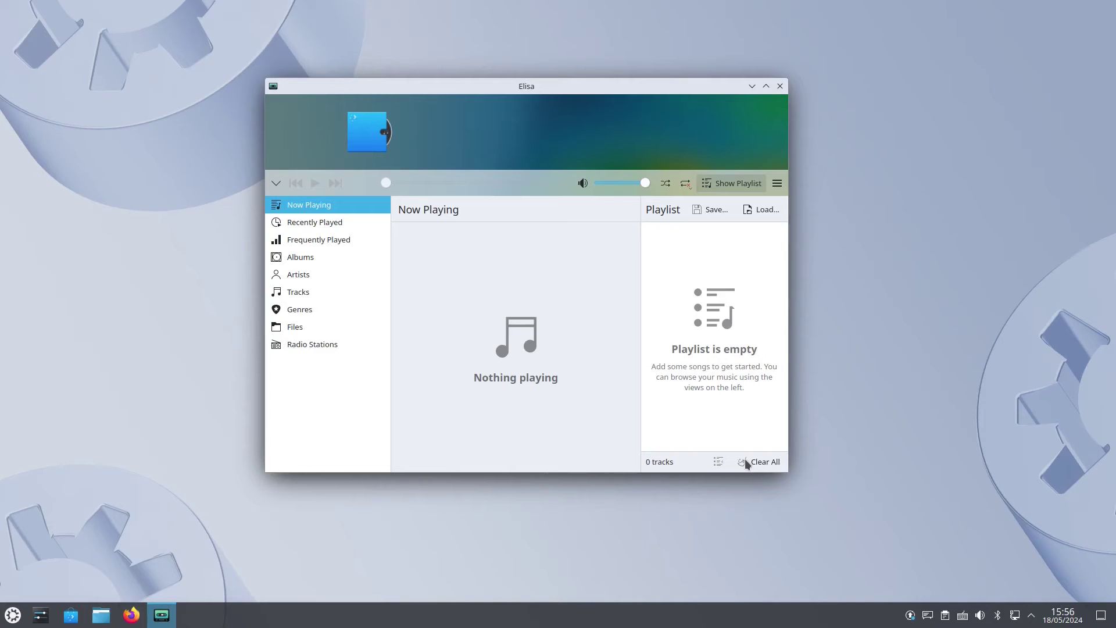
Step: Browse Elisa's album grid in a maximized window, then show Radio Stations
left_click(302, 263)
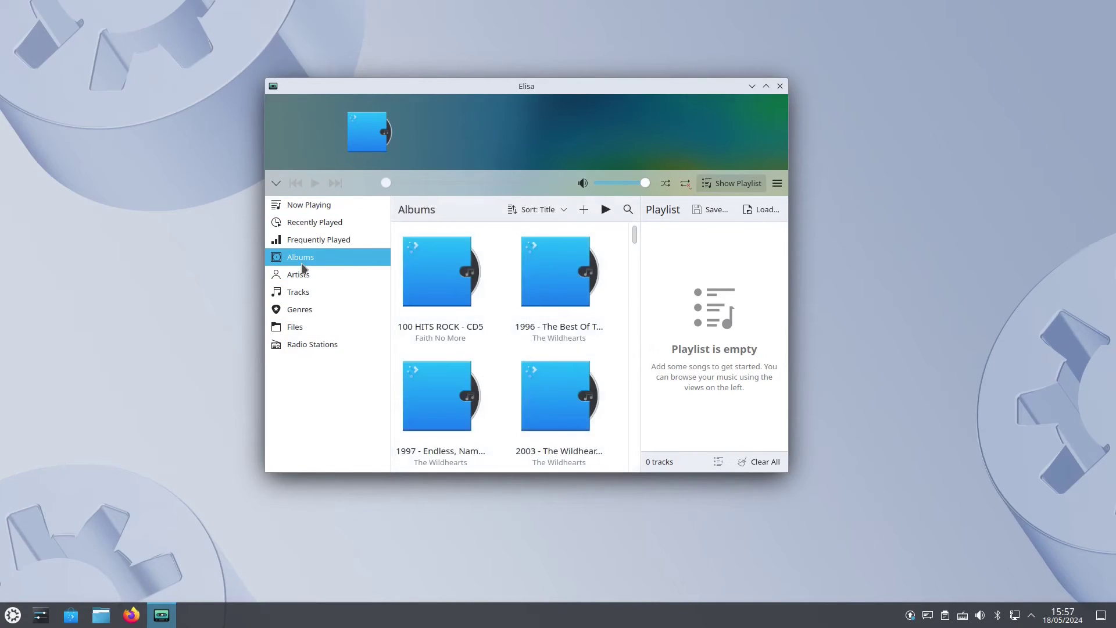
left_click_drag(635, 239, 635, 261)
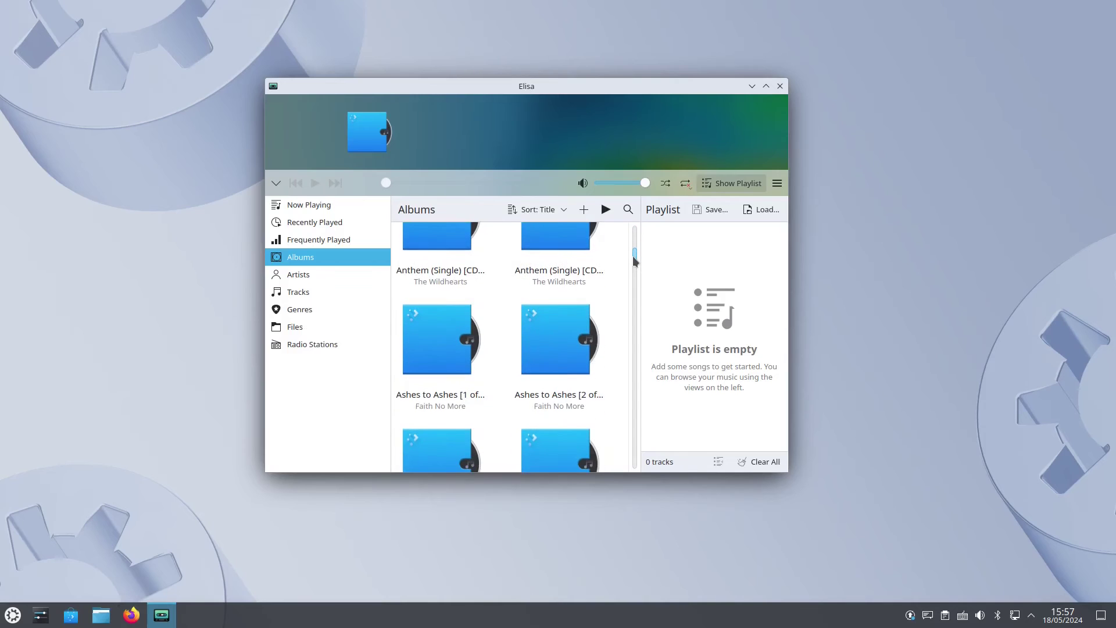
left_click(766, 86)
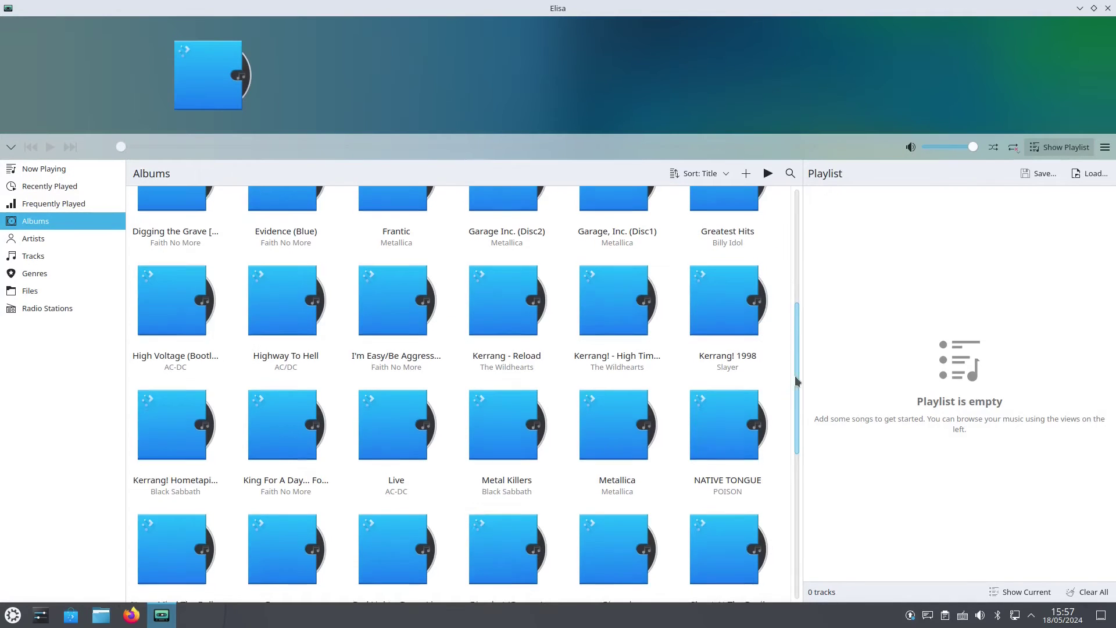
left_click_drag(797, 378, 797, 464)
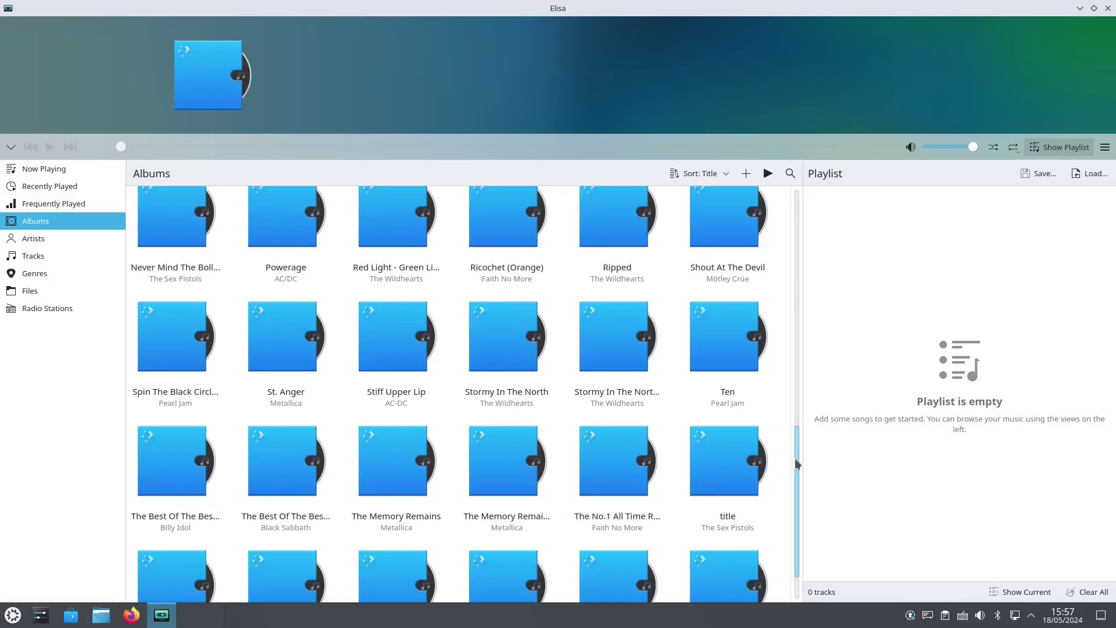
left_click(62, 310)
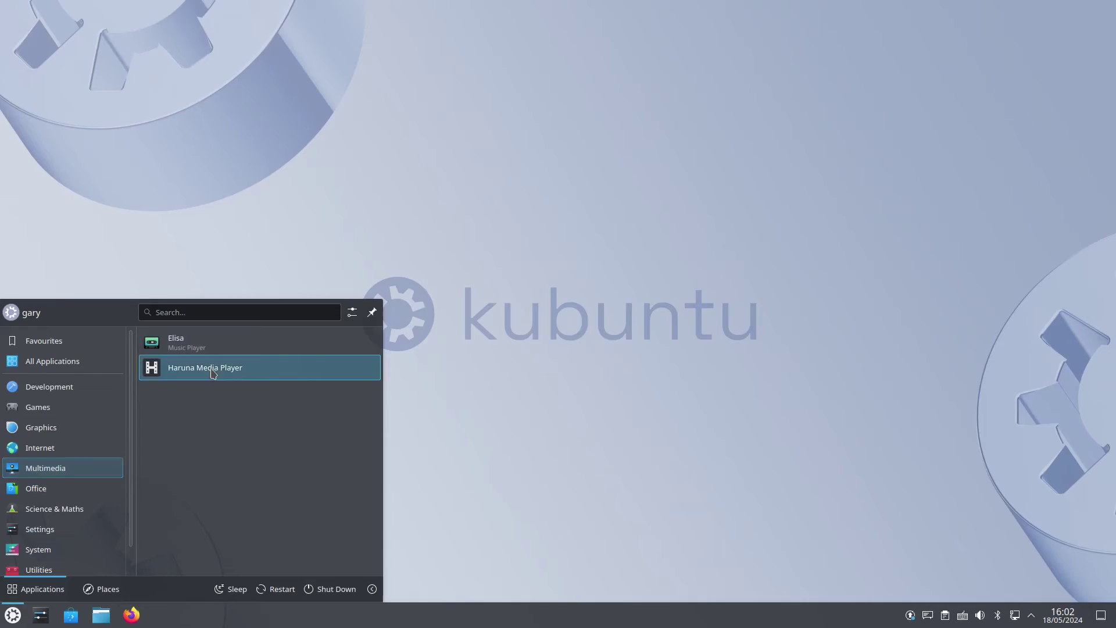
Step: Open peppermintreview-2024-01-13_12.02.21 from Videos in Haruna Media Player
left_click(211, 366)
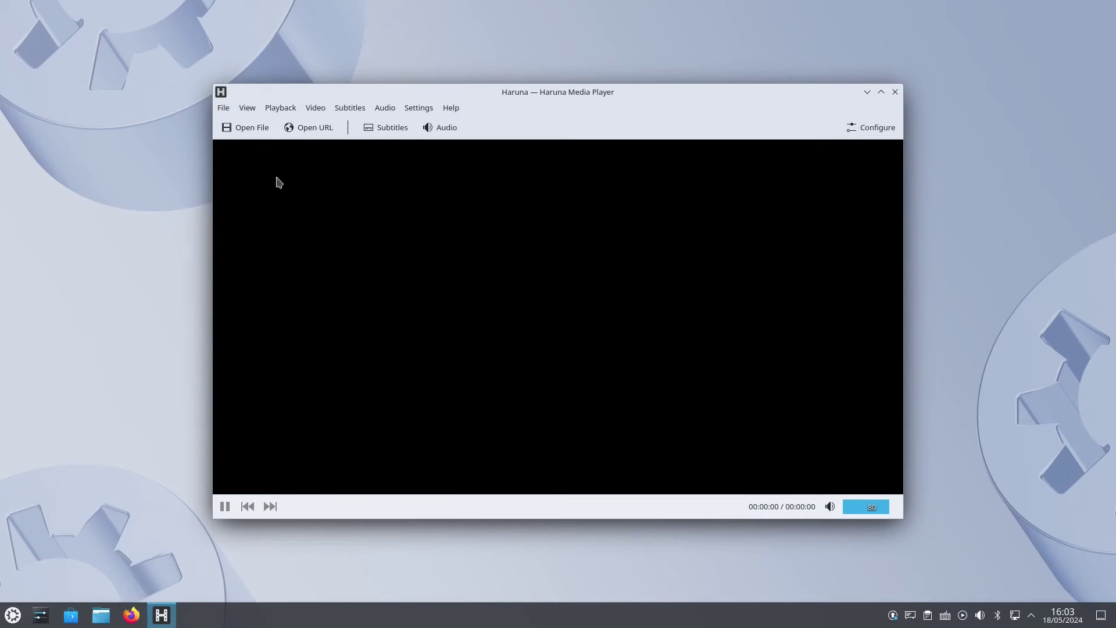
left_click(224, 110)
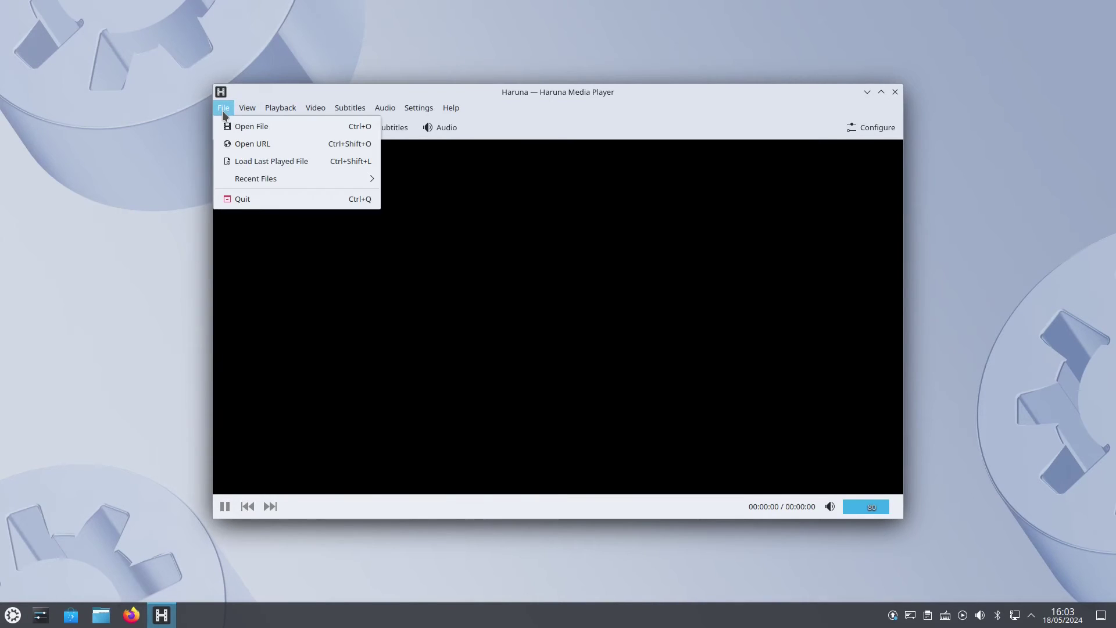
left_click(262, 128)
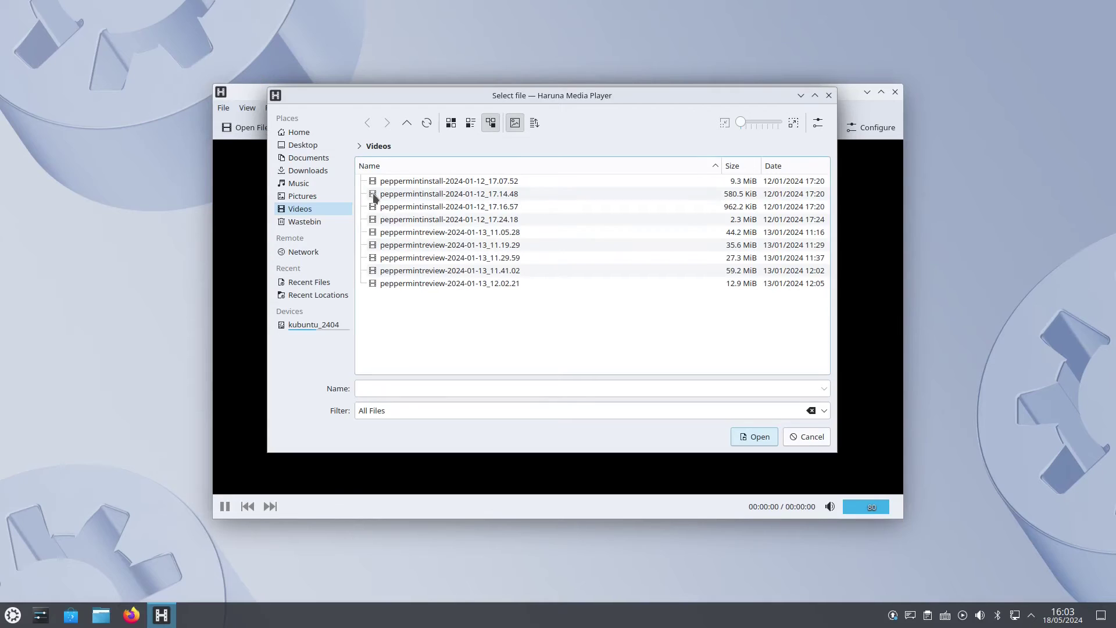
double_click(417, 230)
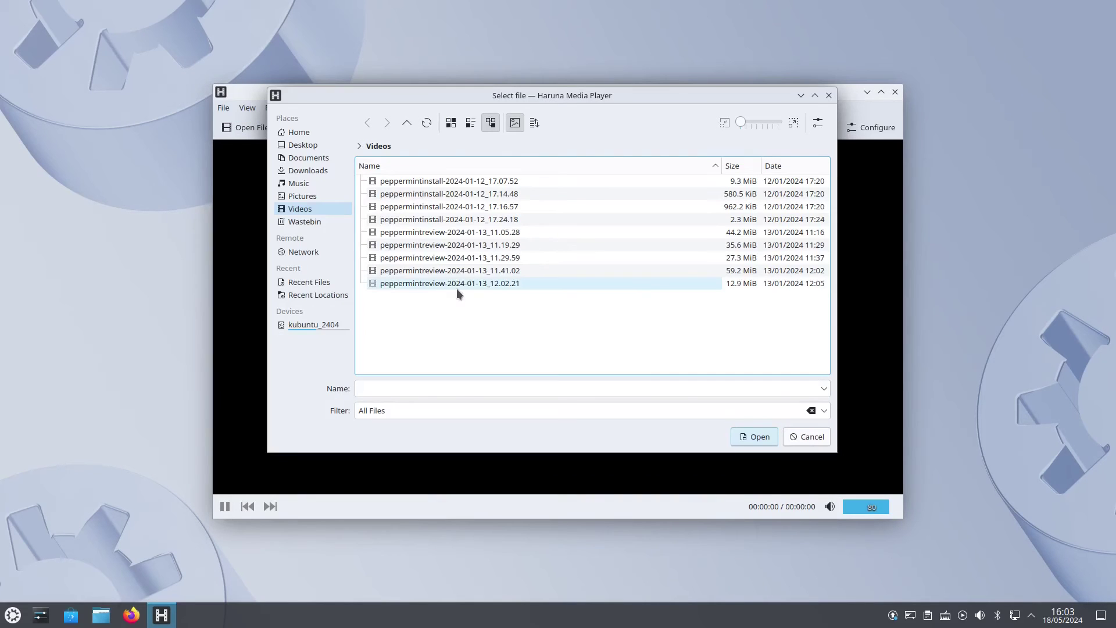
left_click(456, 285)
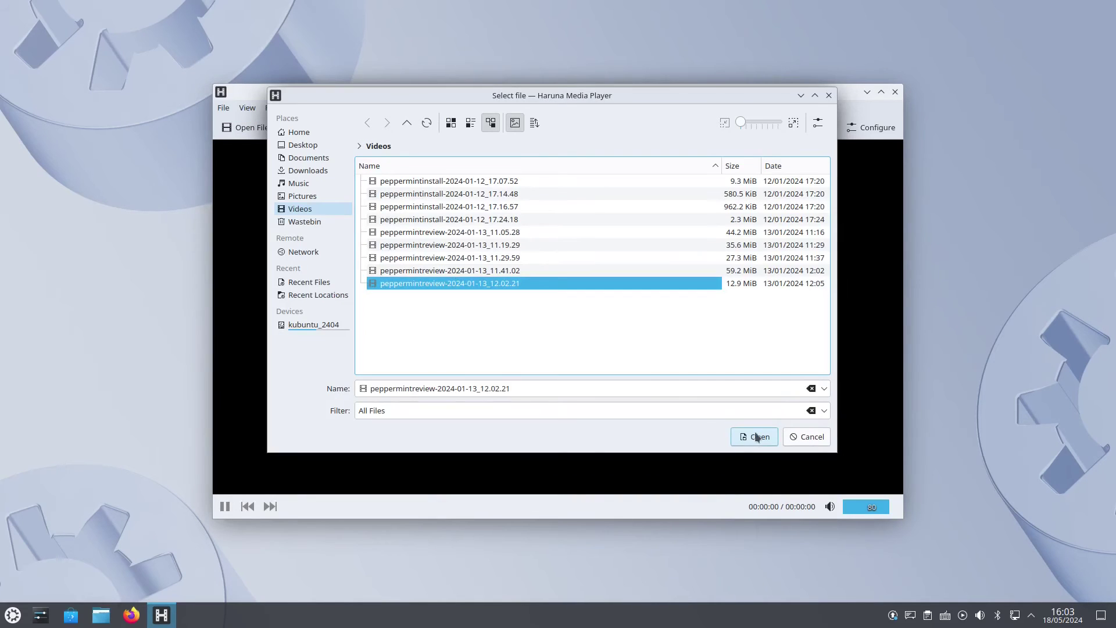
left_click(754, 435)
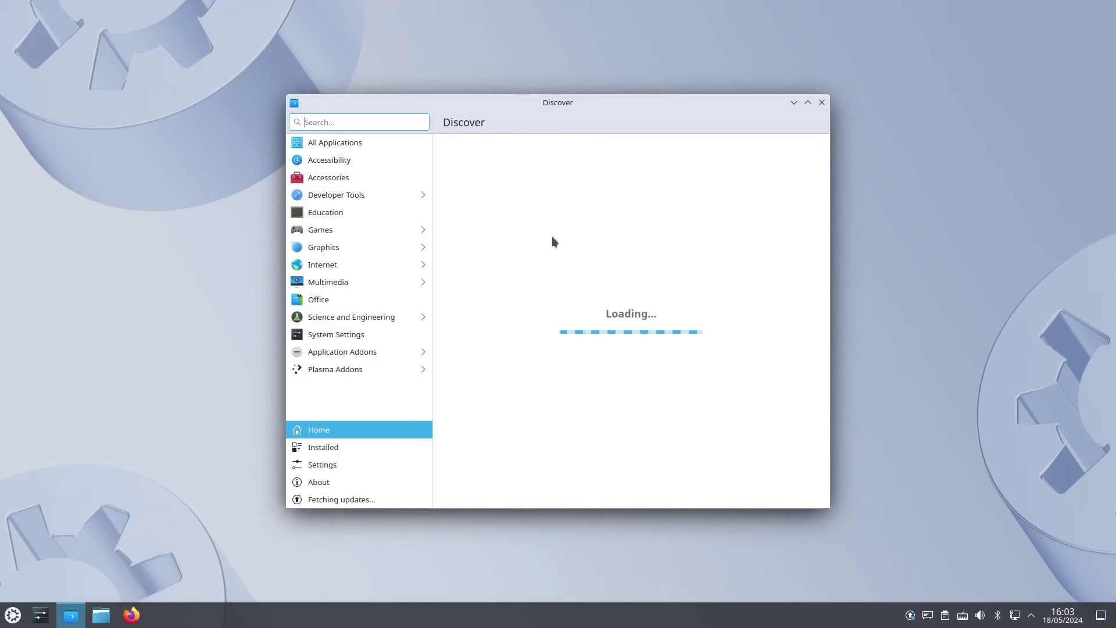
Step: Search all Discover applications for chrome
left_click(333, 465)
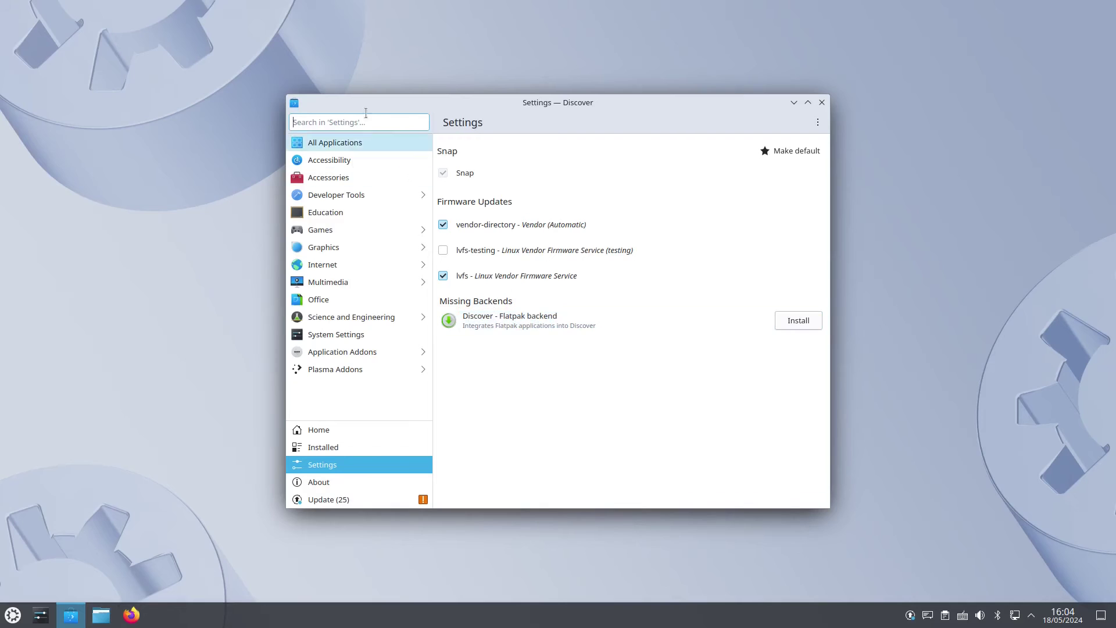
type("chr")
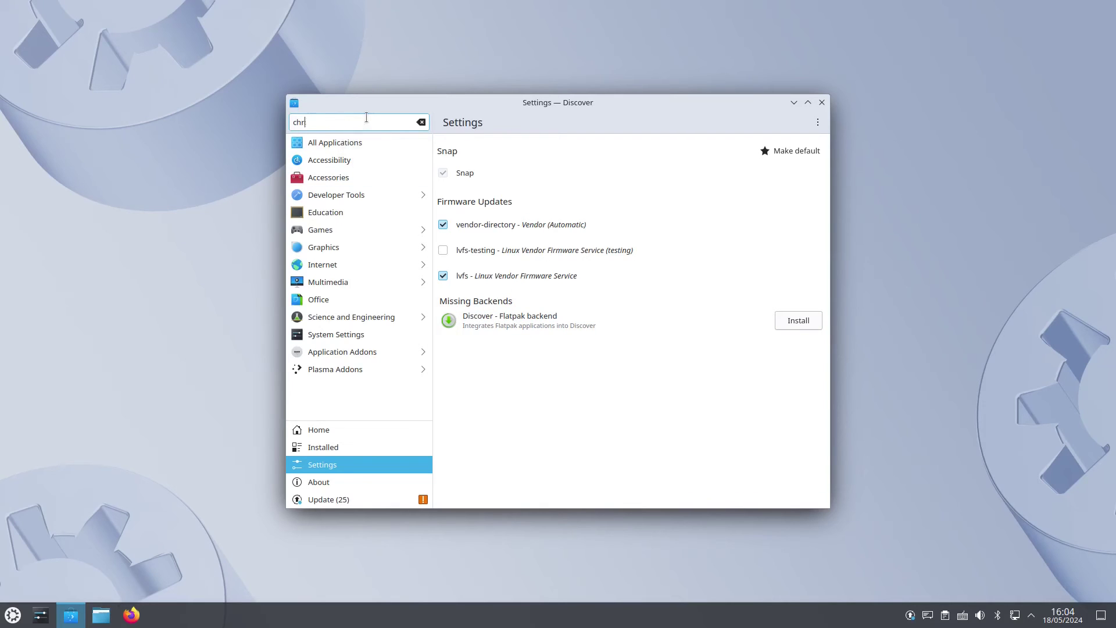
type("ome")
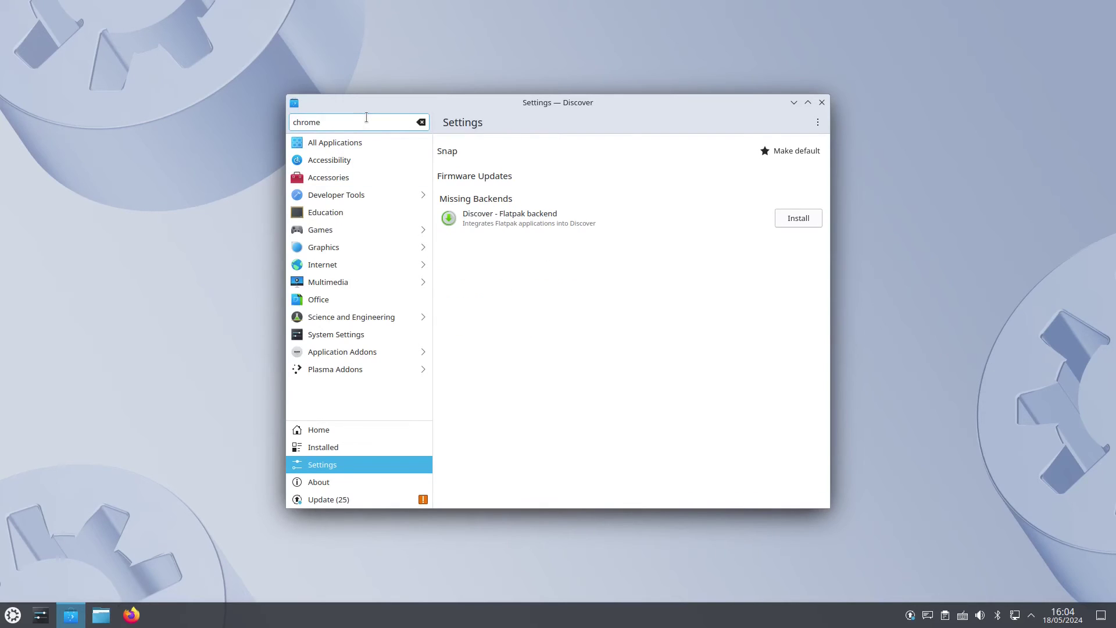
left_click(345, 144)
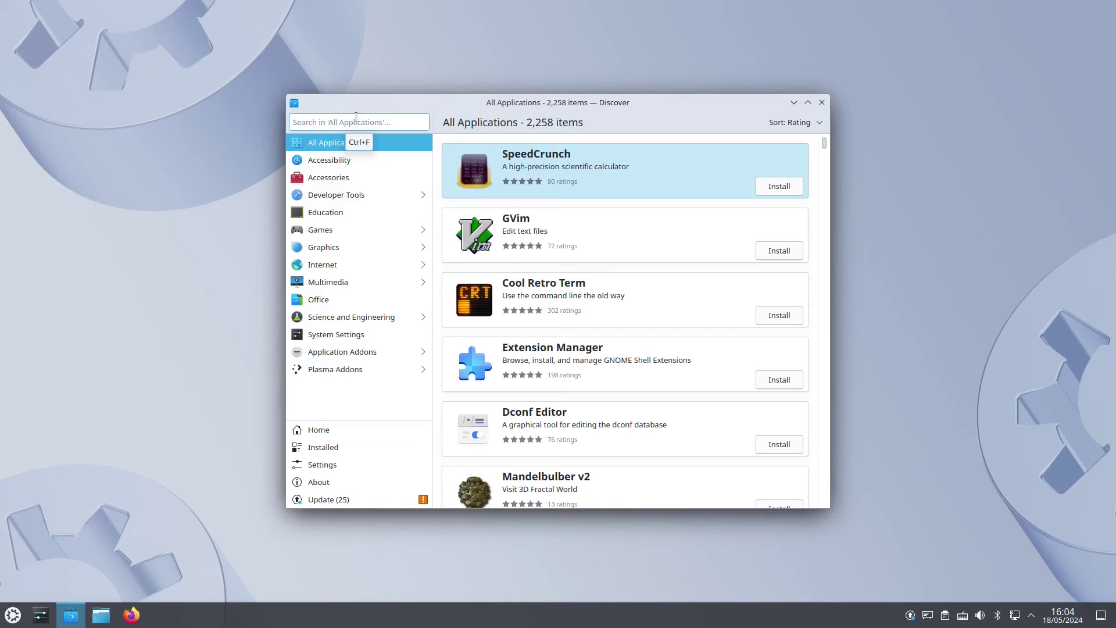
Step: Replace the search with vlc, then dragonplayer to find Dragon Player
type("chrome")
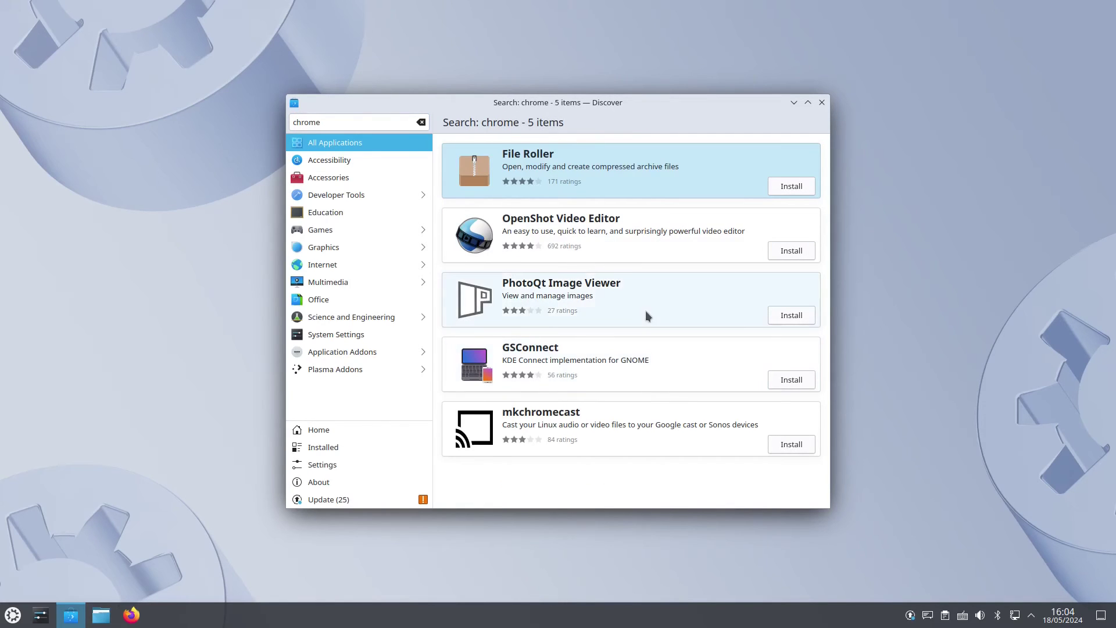
left_click_drag(349, 119, 222, 112)
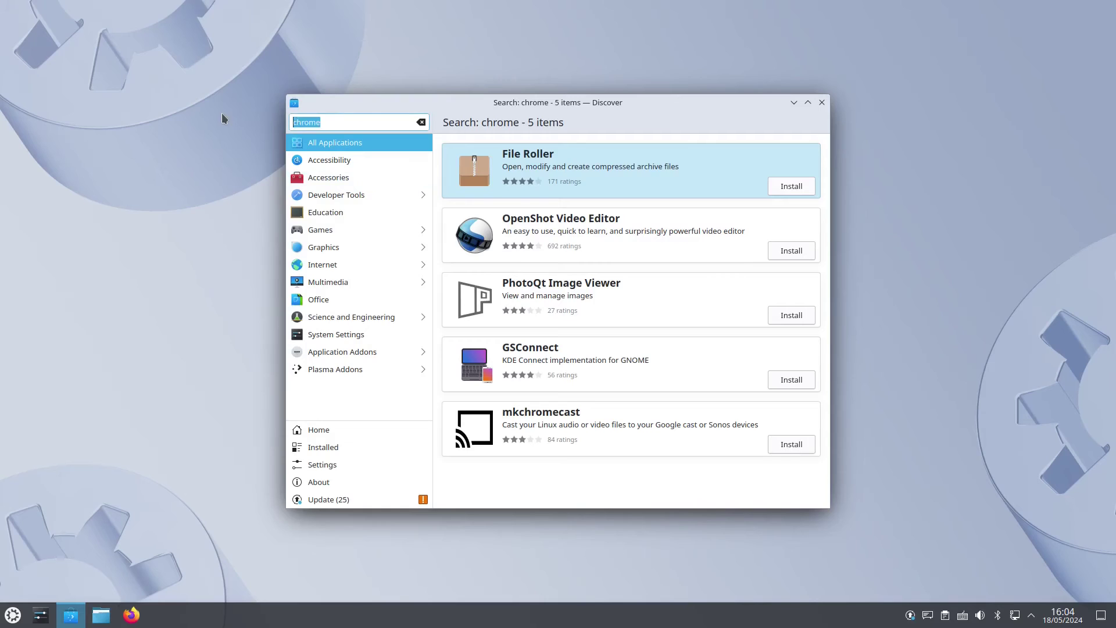
key("BackSpace")
type("vlc")
key("BackSpace")
key("BackSpace")
key("BackSpace")
type("dragonplayer")
Step: Install Dragon Player in Discover, authorising with the password
left_click(790, 193)
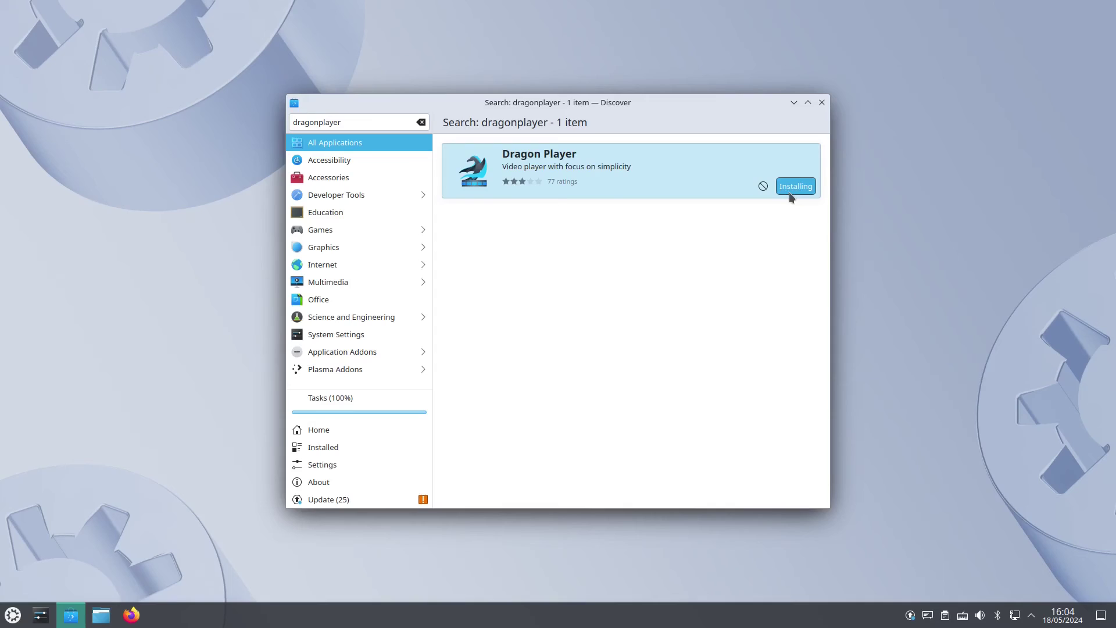
type("****")
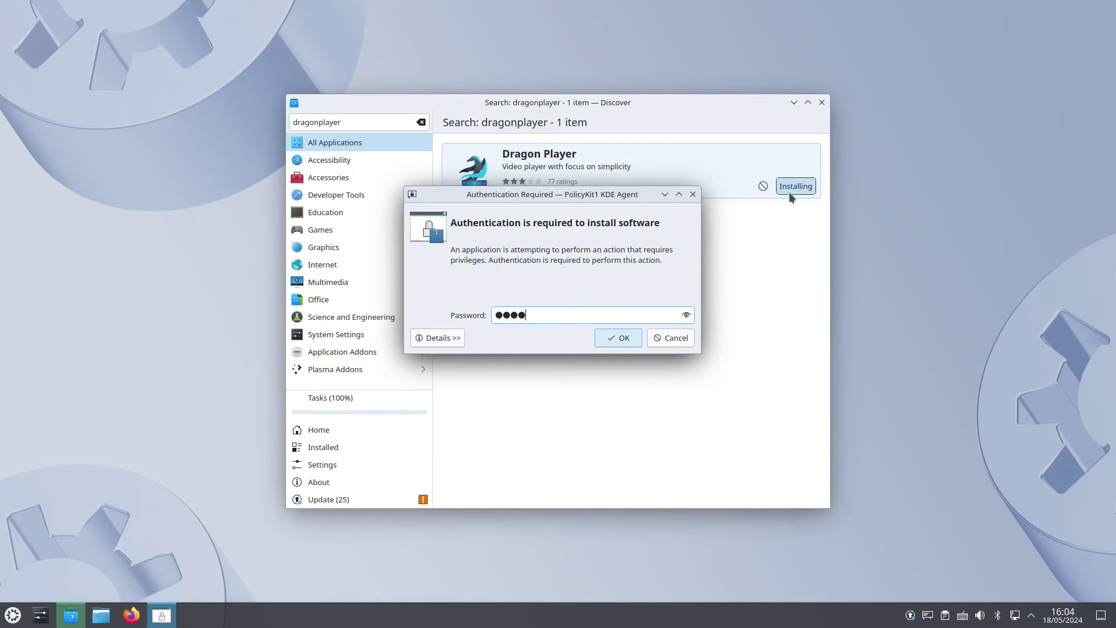
type("*****")
key("Return")
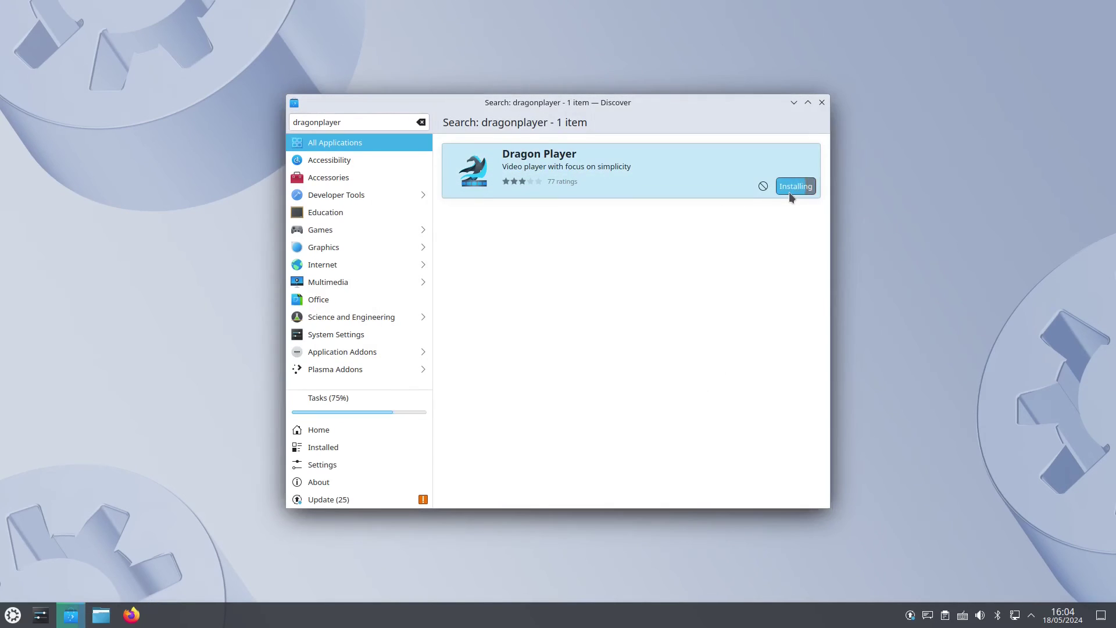
Step: Look up GIMP and spotify, then install the Steam installer
triple_click(360, 122)
type("gimp")
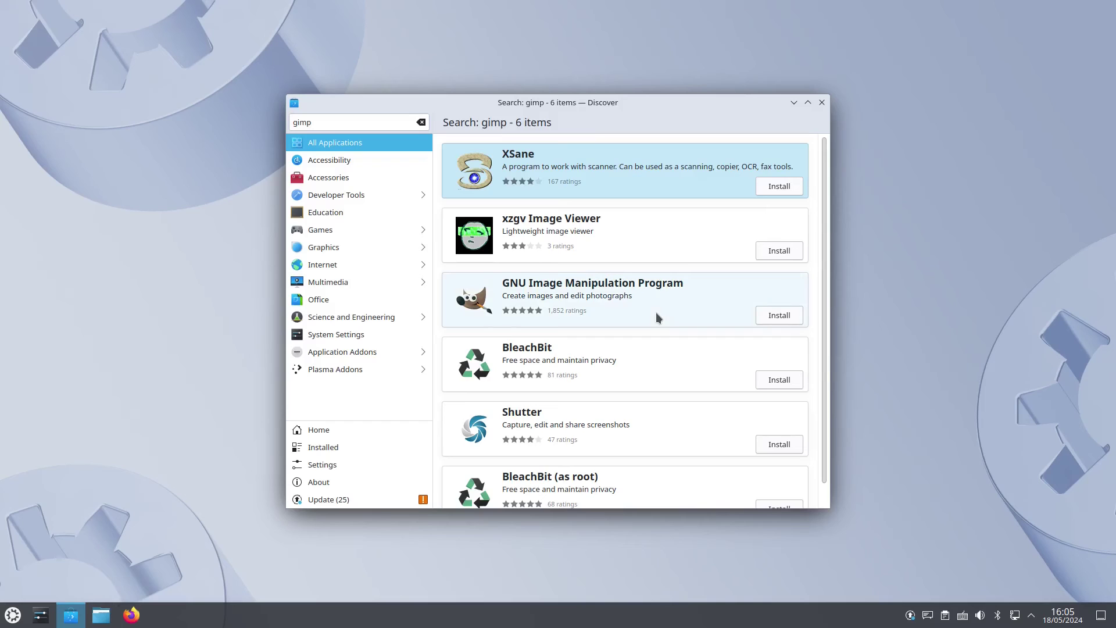
left_click(656, 313)
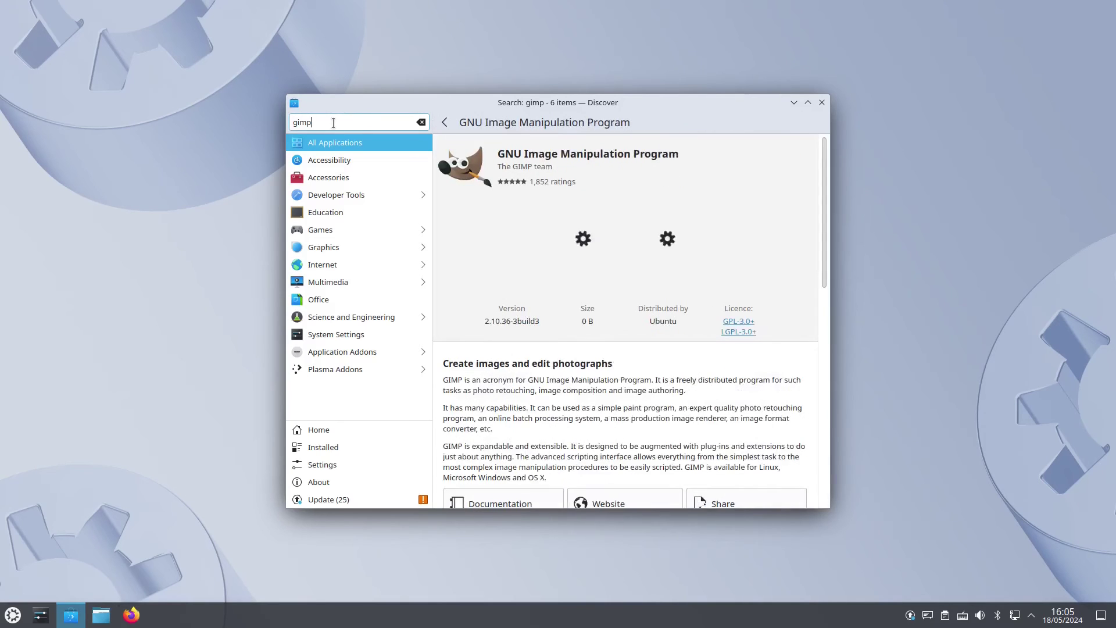
key("BackSpace")
key("BackSpace")
key("BackSpace")
type("spotif")
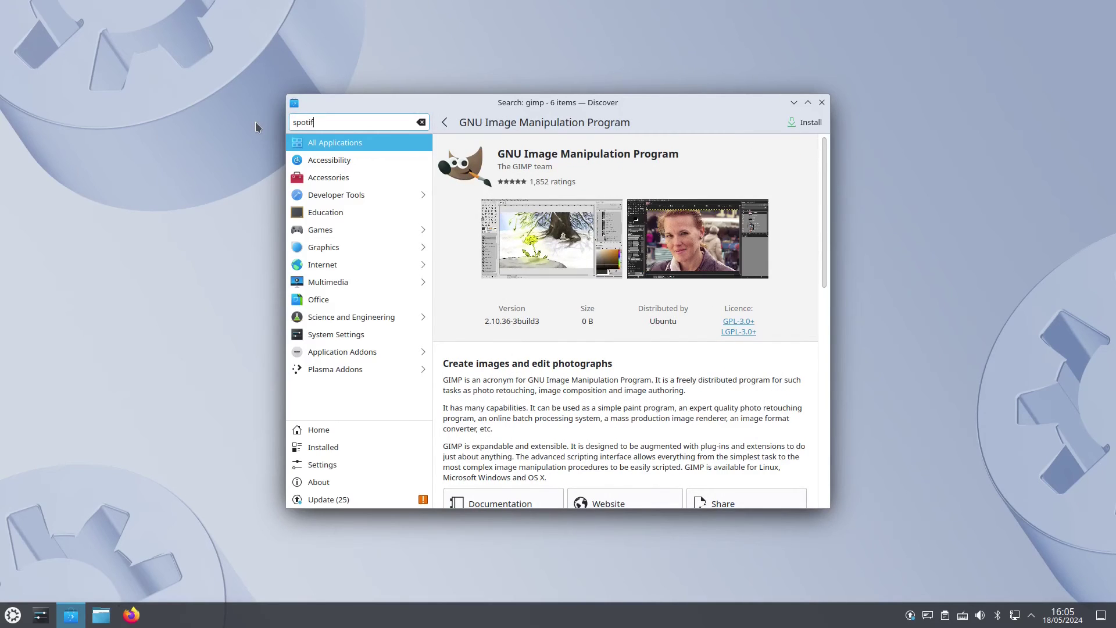
type("y")
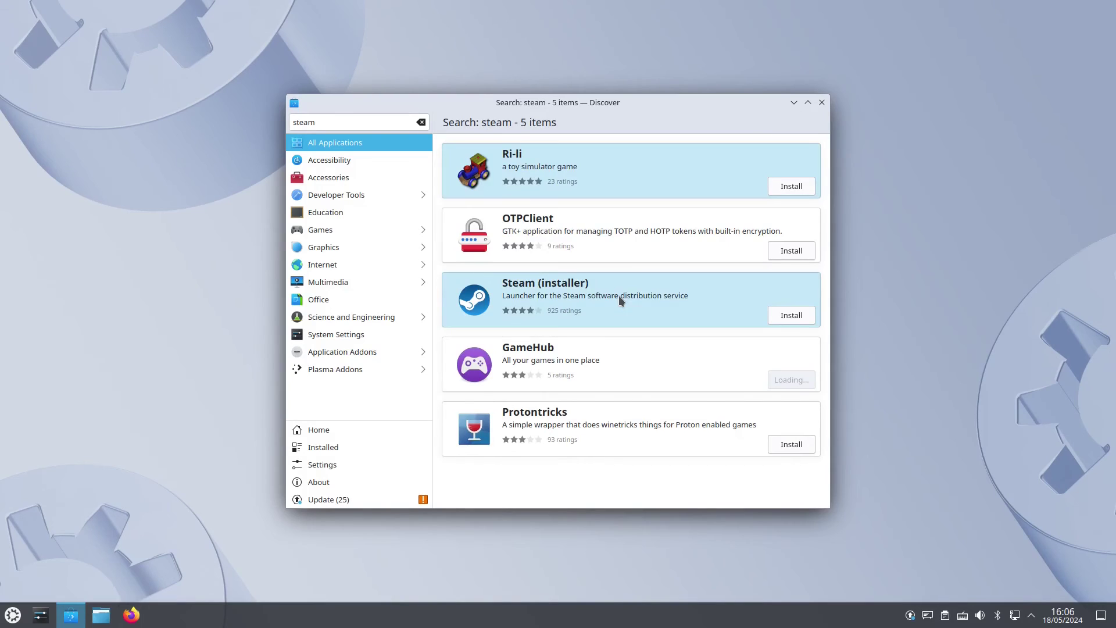
left_click(618, 295)
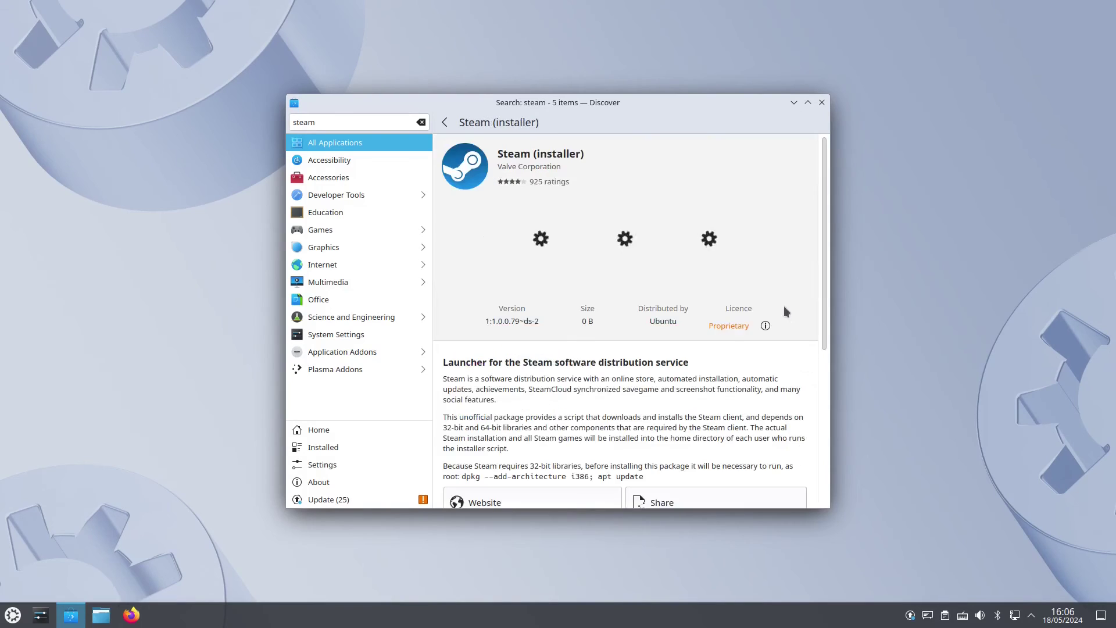
left_click(804, 123)
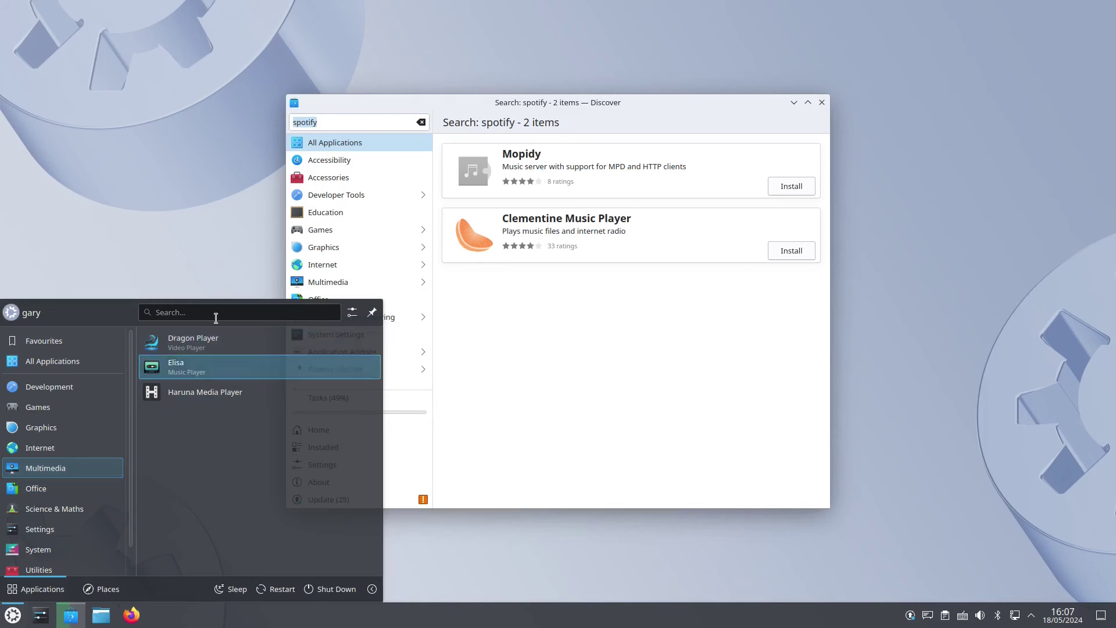
Step: Play peppermintreview-2024-01-13_11.19.29 in Dragon Player, skip ahead to about seven minutes, then close it
left_click(212, 348)
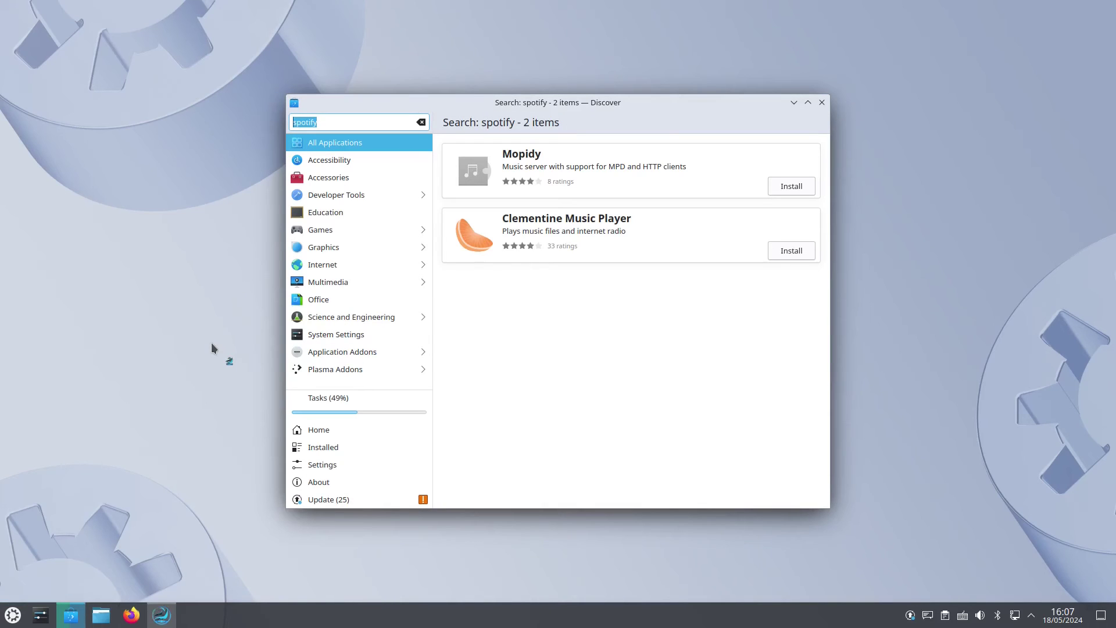
left_click(794, 103)
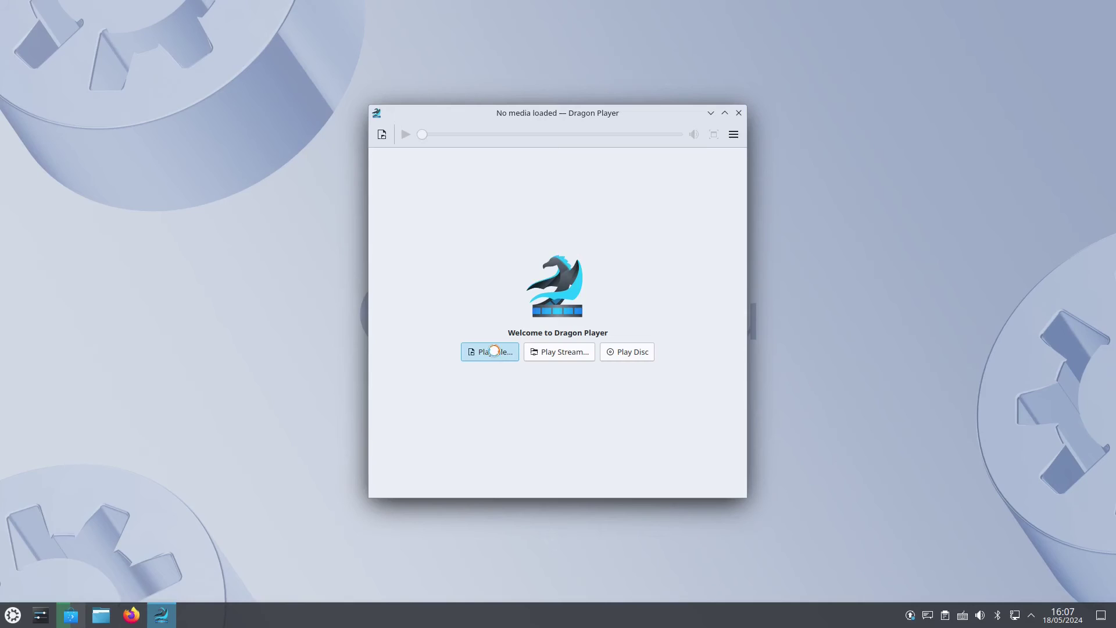
left_click(494, 351)
double_click(456, 245)
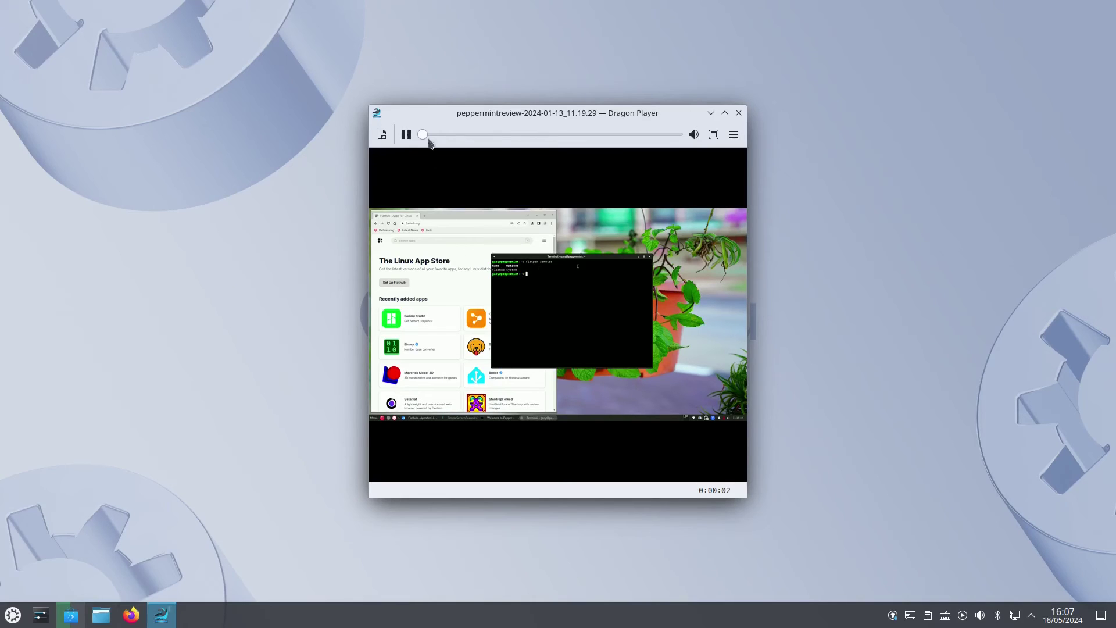
left_click_drag(425, 135, 497, 136)
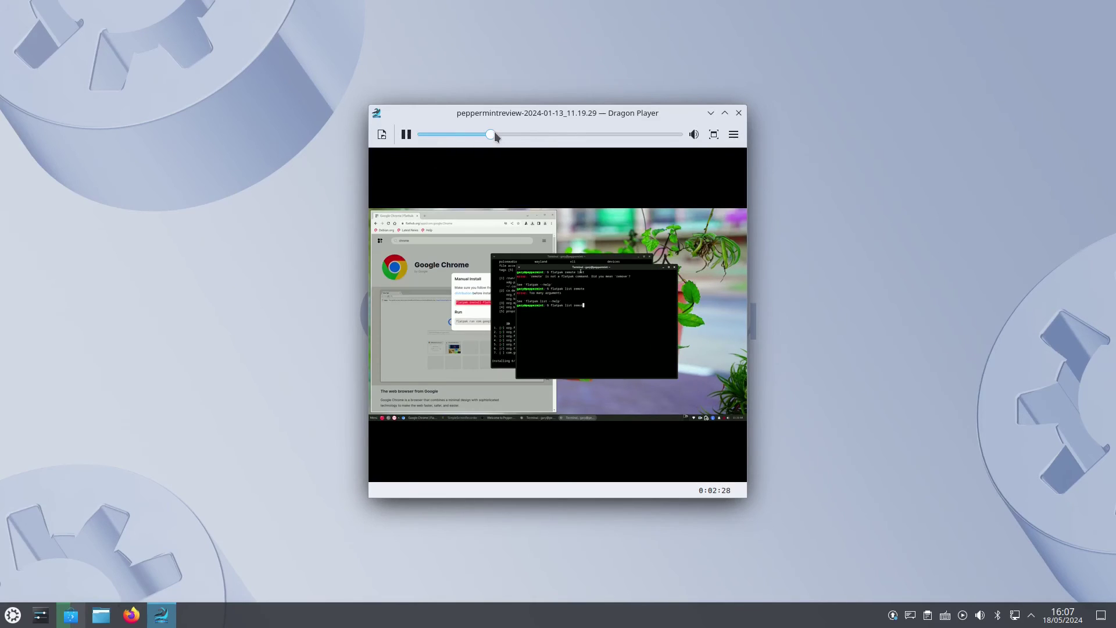
left_click(614, 142)
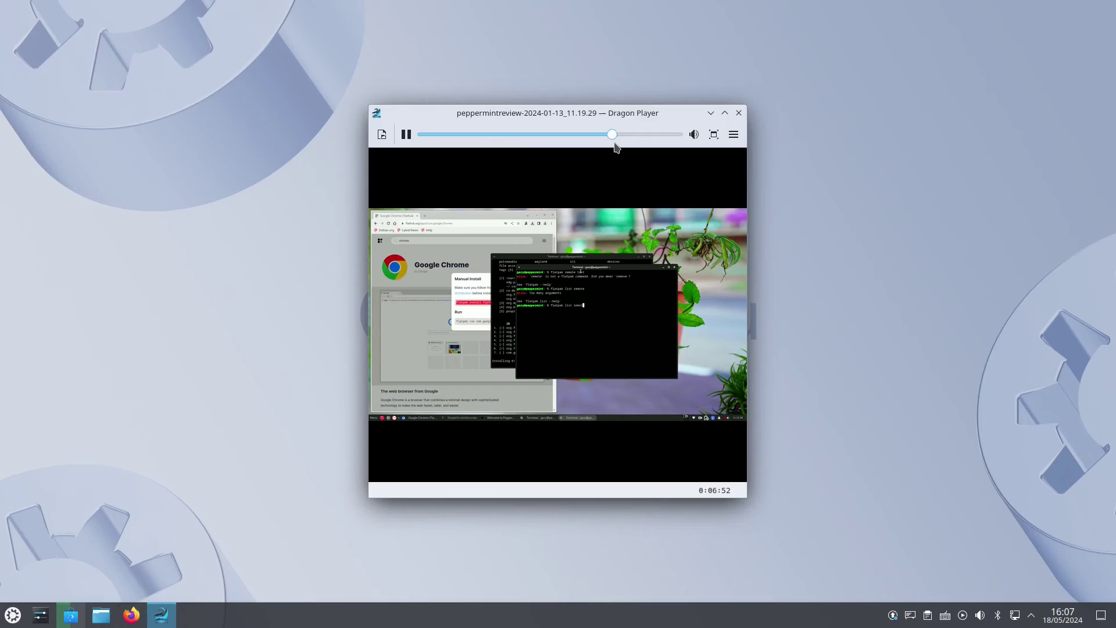
left_click(738, 114)
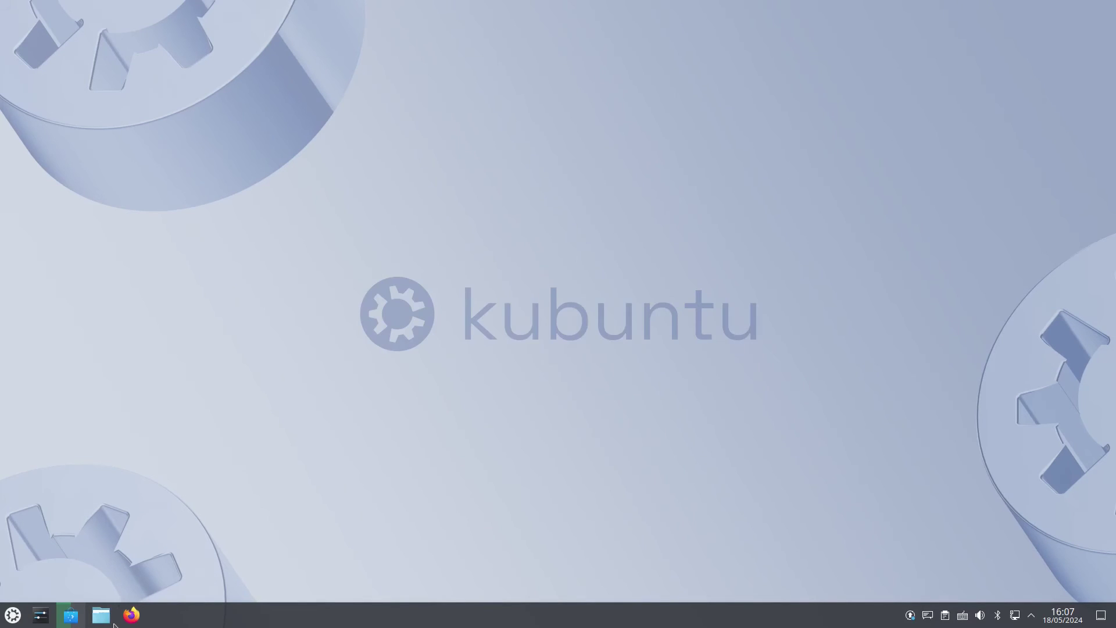
Step: Install the Discover Flatpak backend from Missing Backends on Discover's Settings page
left_click(79, 616)
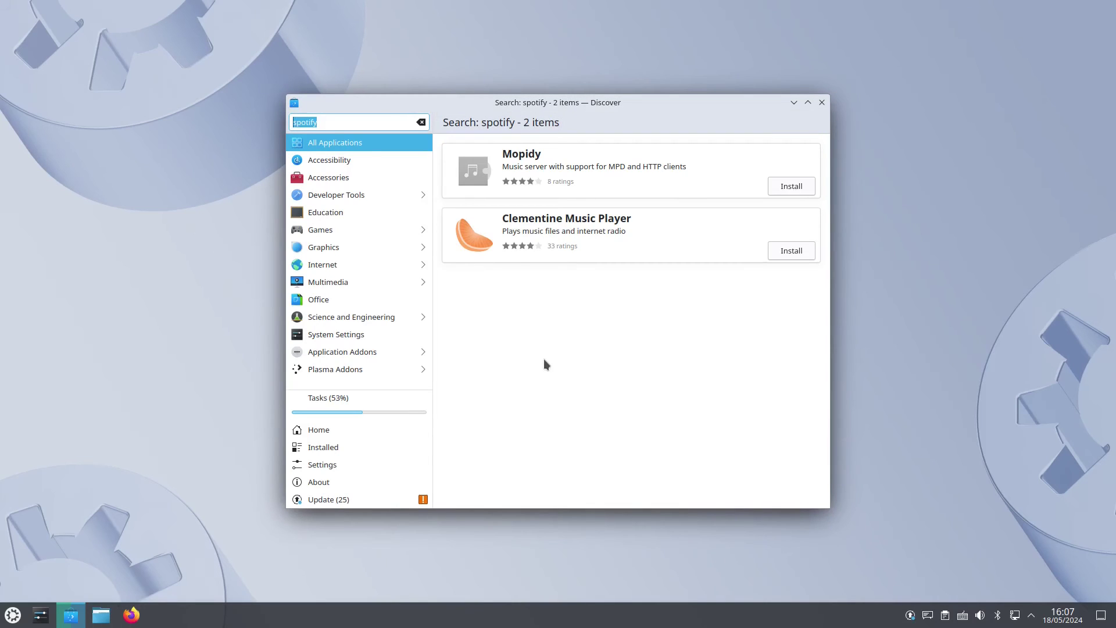
left_click(324, 466)
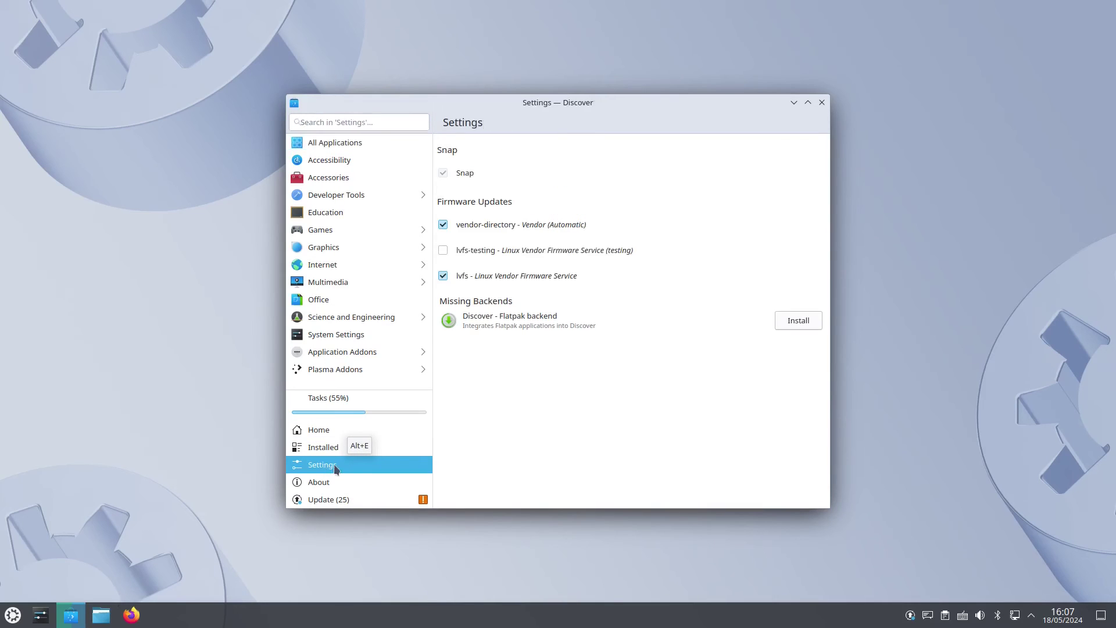
left_click(800, 321)
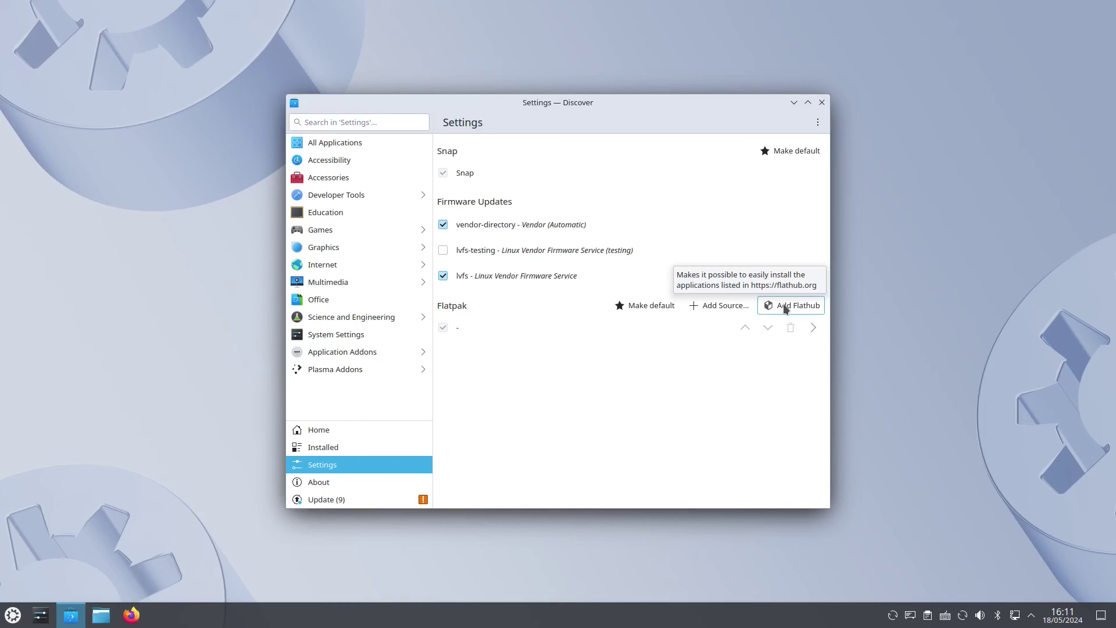
Step: Search for and install Google Chrome and Spotify as Flatpaks in Discover
left_click(325, 122)
type("chrome")
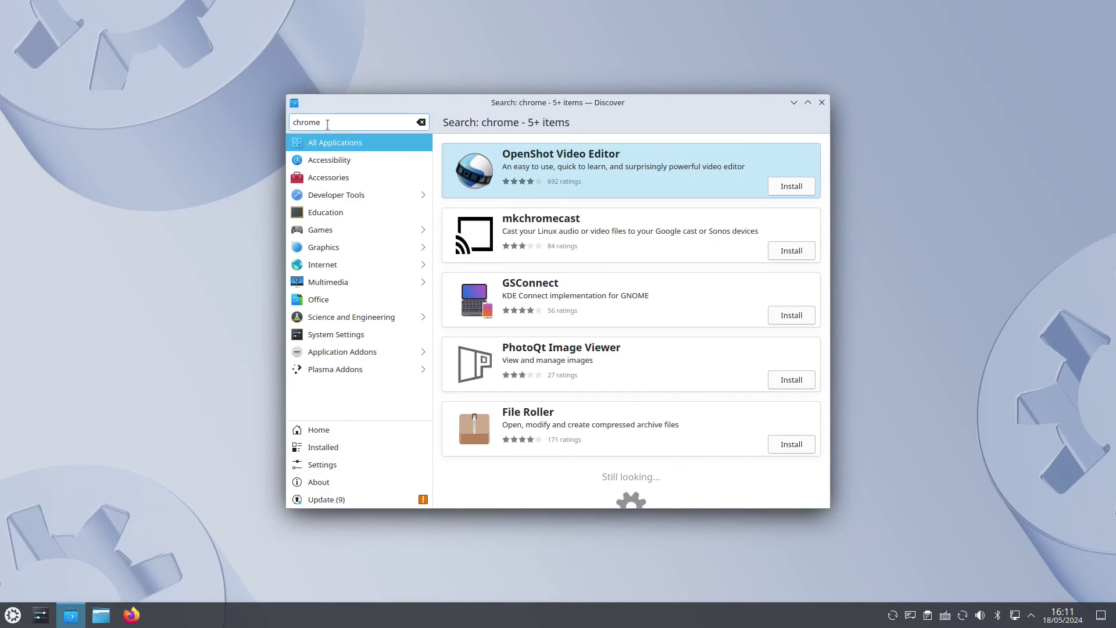
scroll(573, 400, "down", 2)
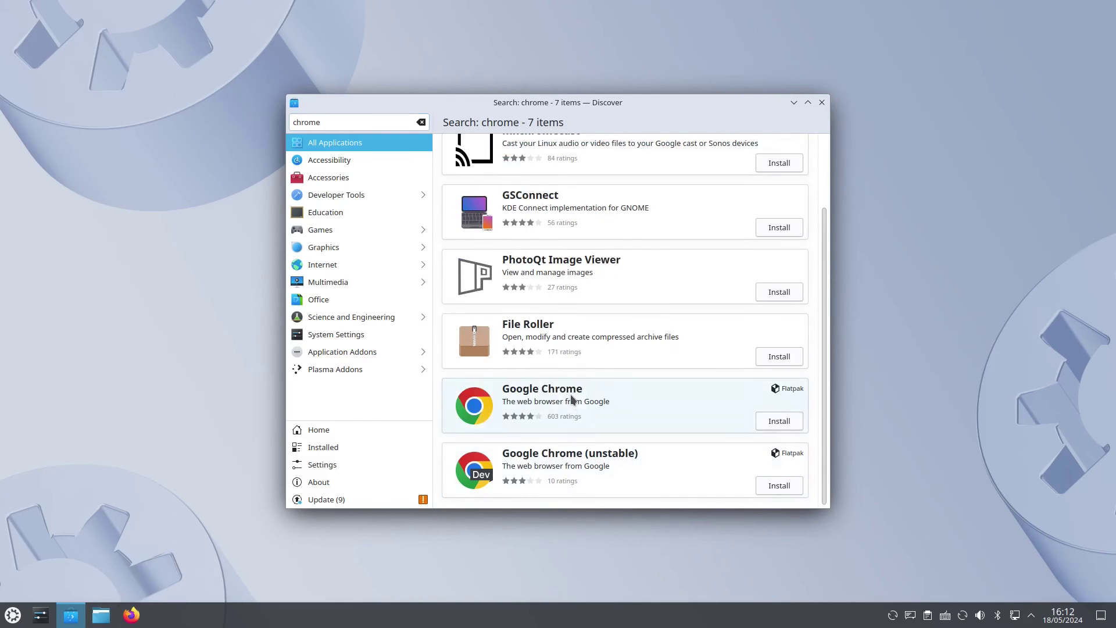
left_click(751, 407)
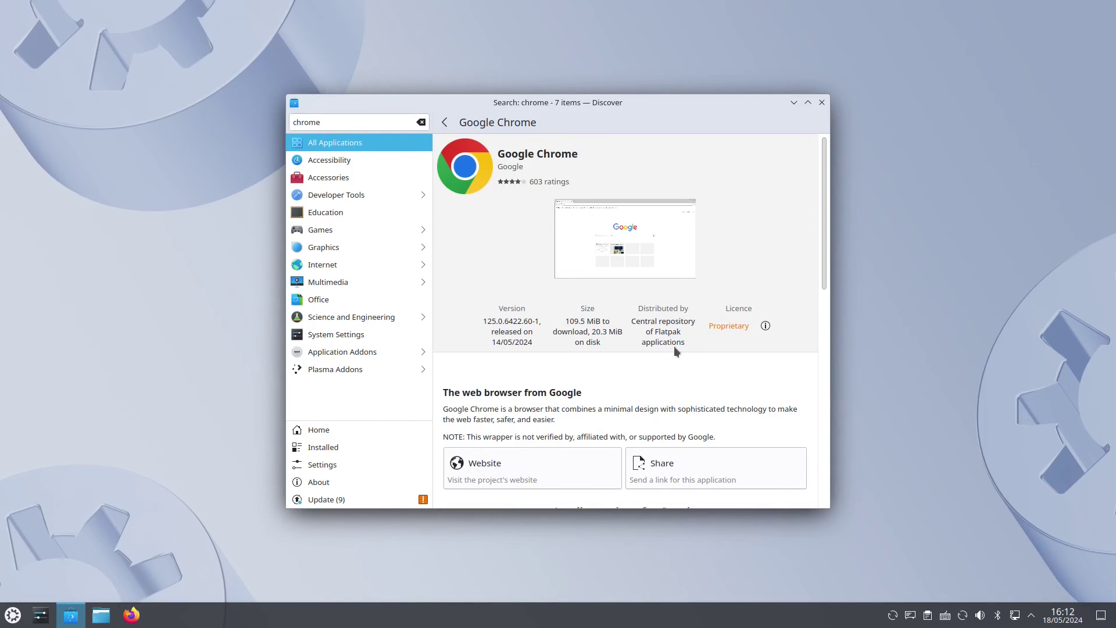
left_click(809, 122)
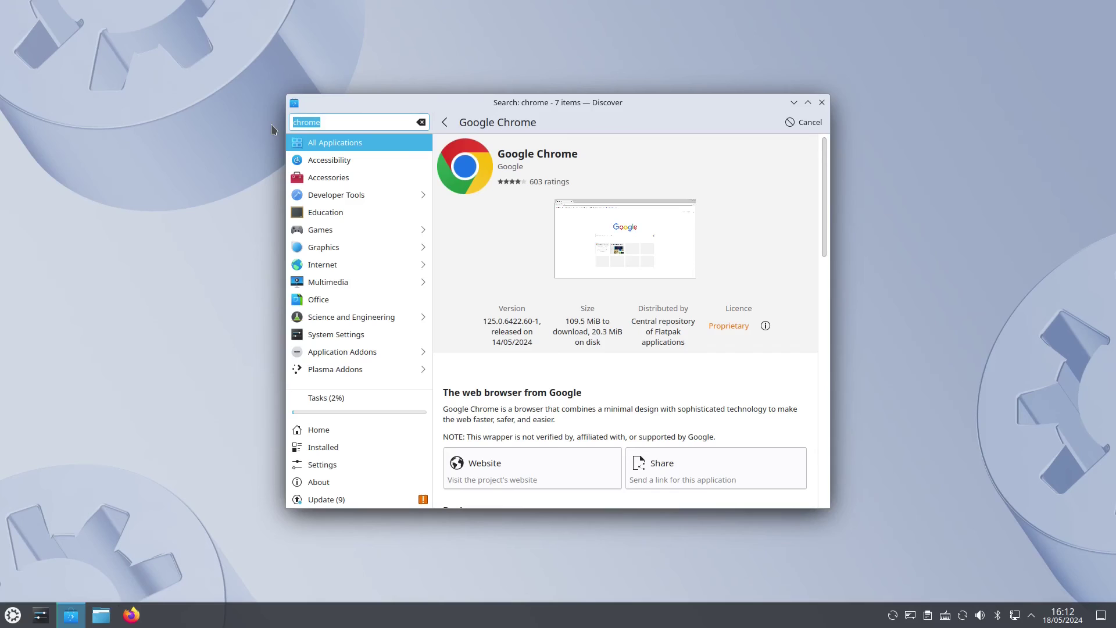
type("spotify")
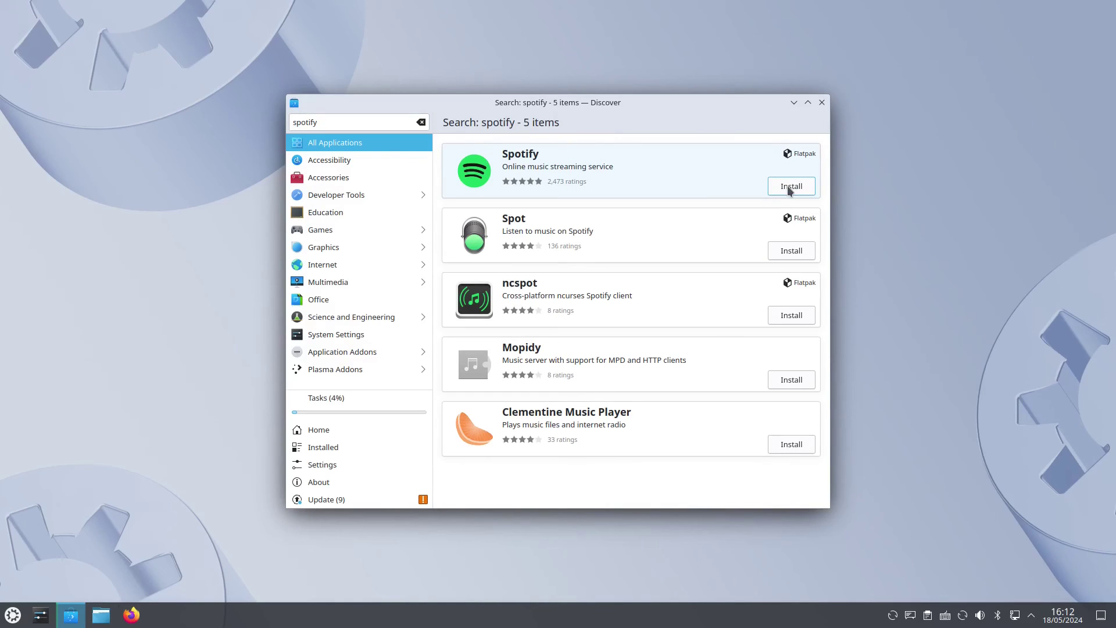
left_click(789, 190)
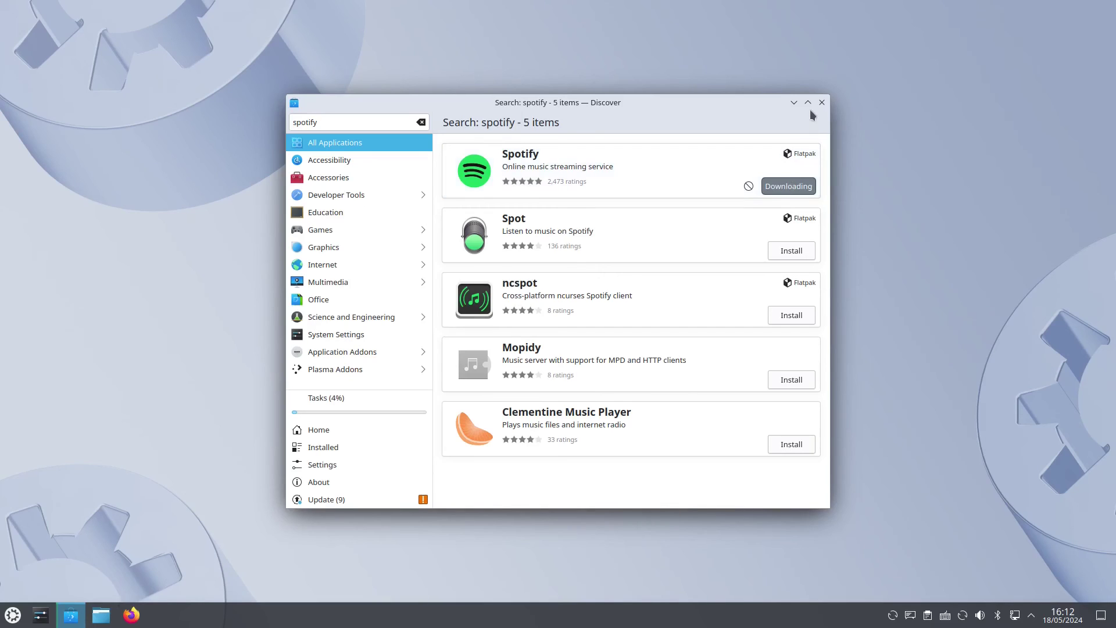
Step: Minimise Discover and open the desktop's wallpaper configuration from its context menu
left_click(794, 103)
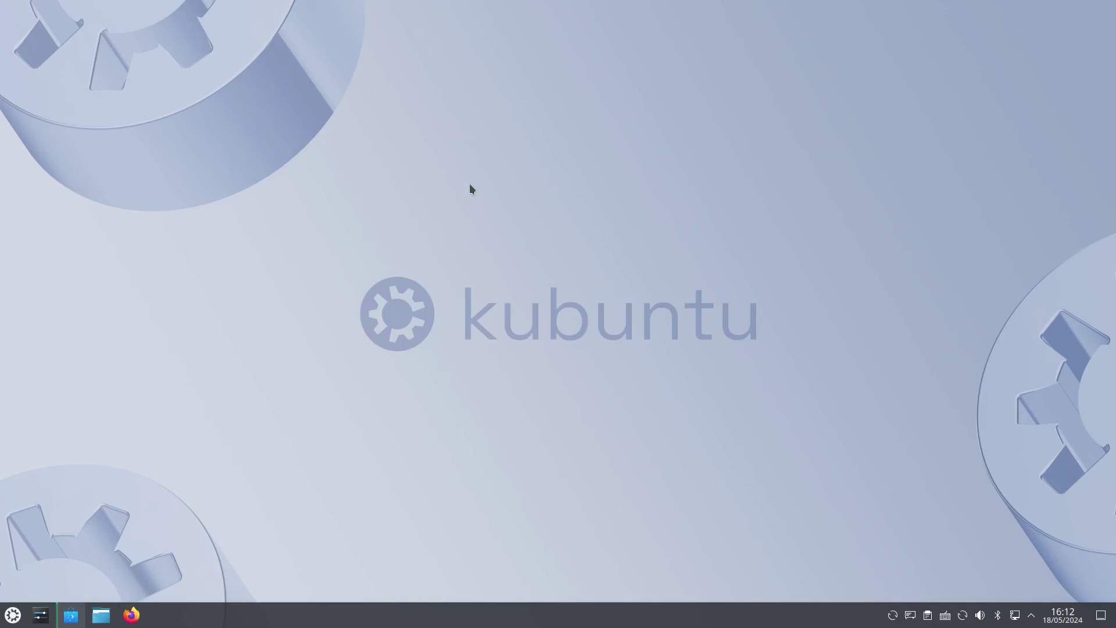
right_click(490, 138)
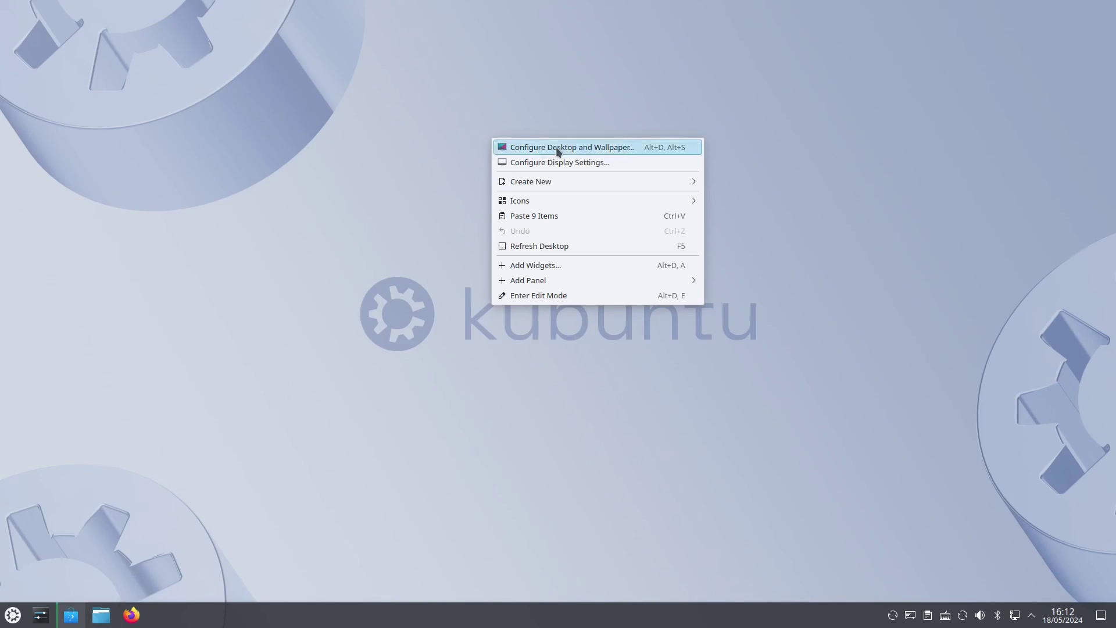
left_click(419, 200)
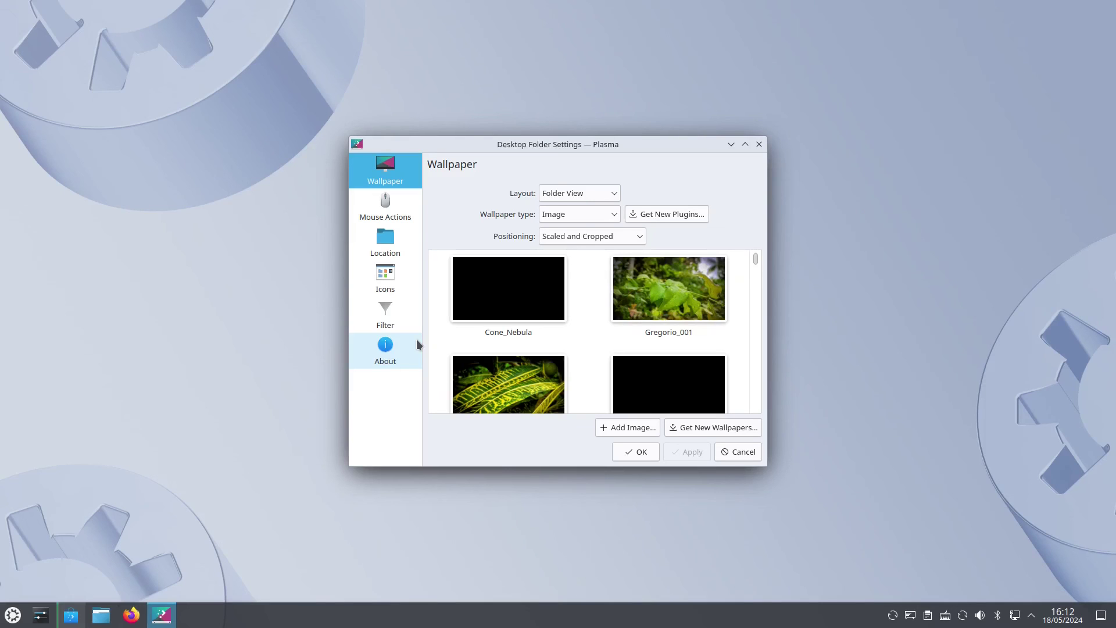
Step: Enlarge the wallpaper settings window and switch the VM viewer to fullscreen
left_click_drag(767, 468, 803, 508)
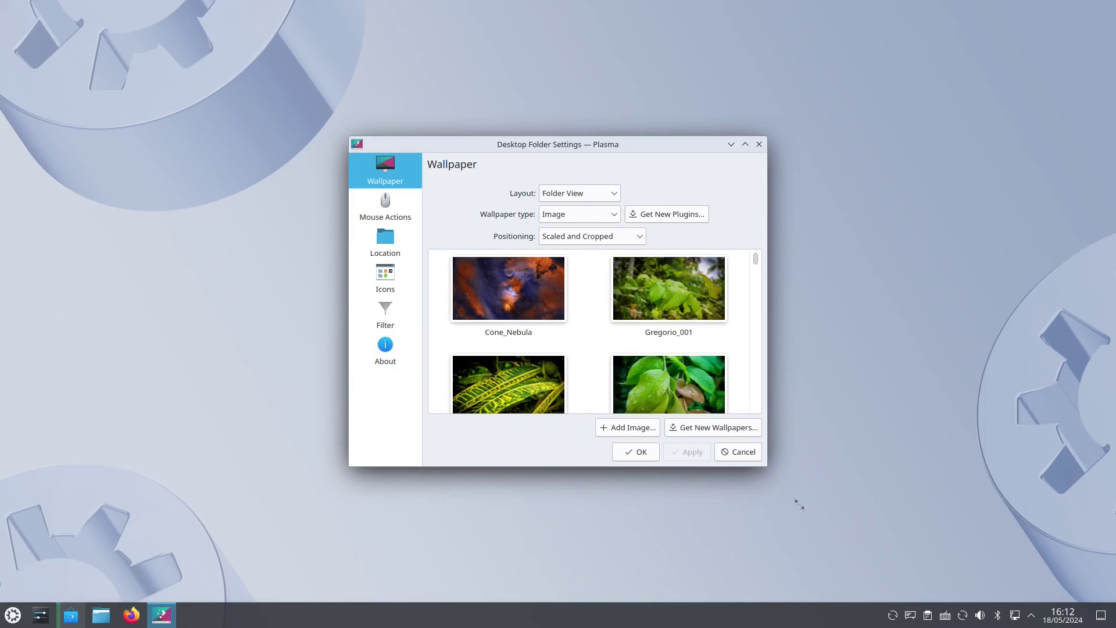
left_click(766, 144)
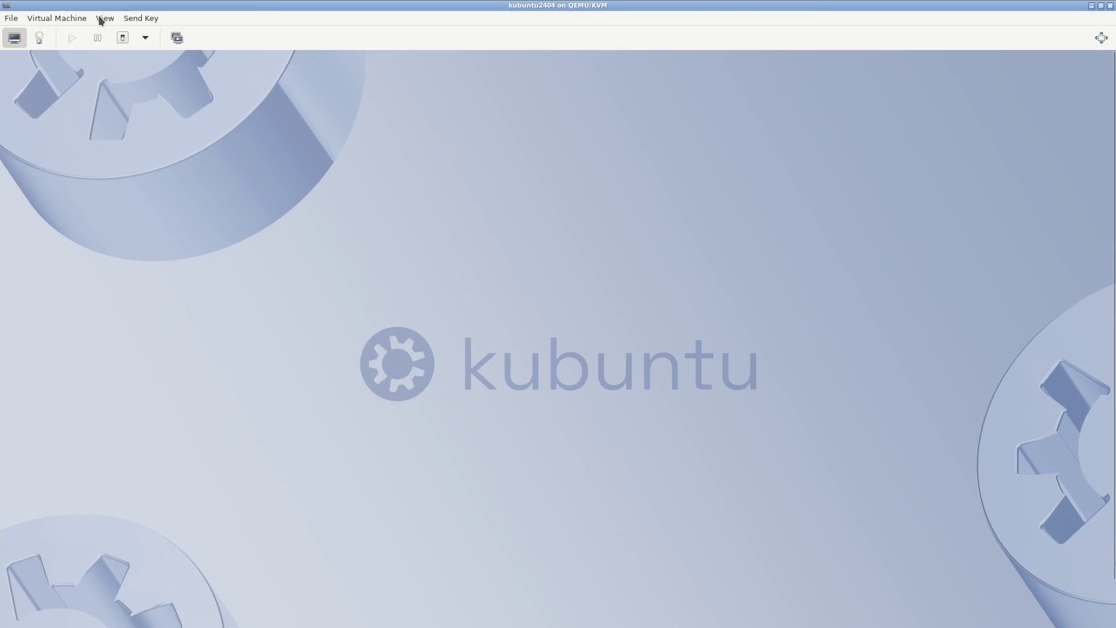
left_click(100, 16)
left_click(125, 76)
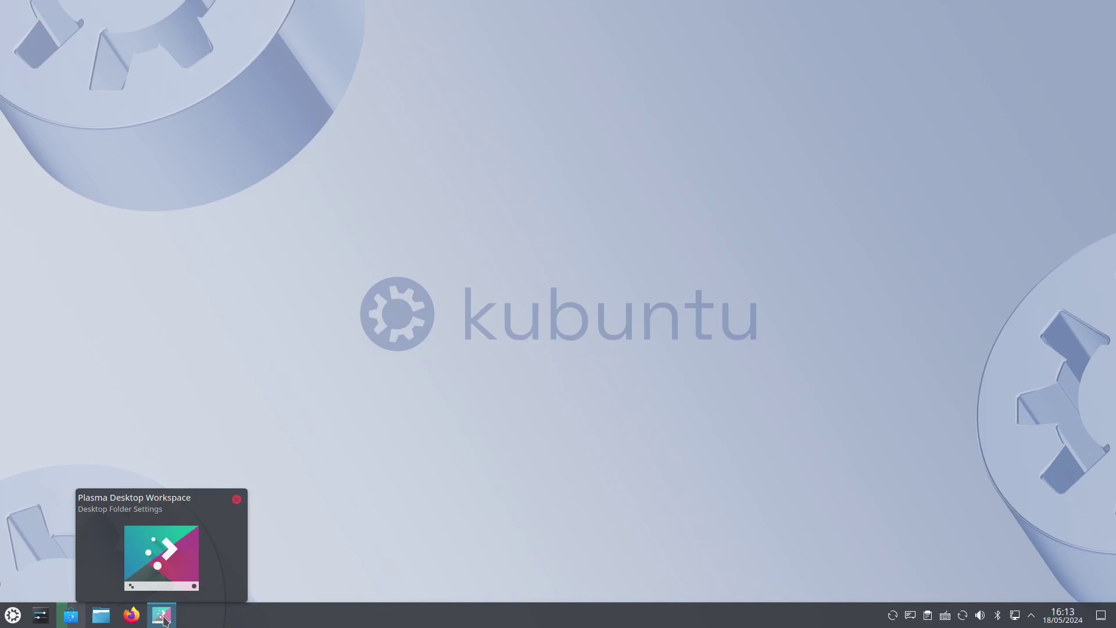
left_click(164, 619)
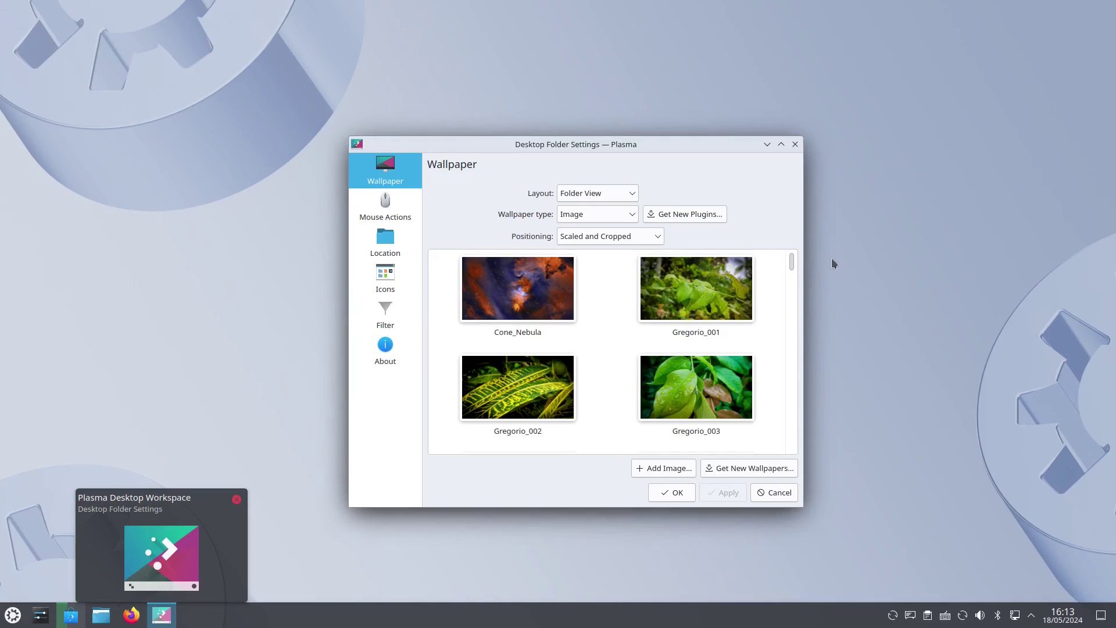
Step: Set Cone_Nebula as the wallpaper and preview it on the desktop
left_click(541, 299)
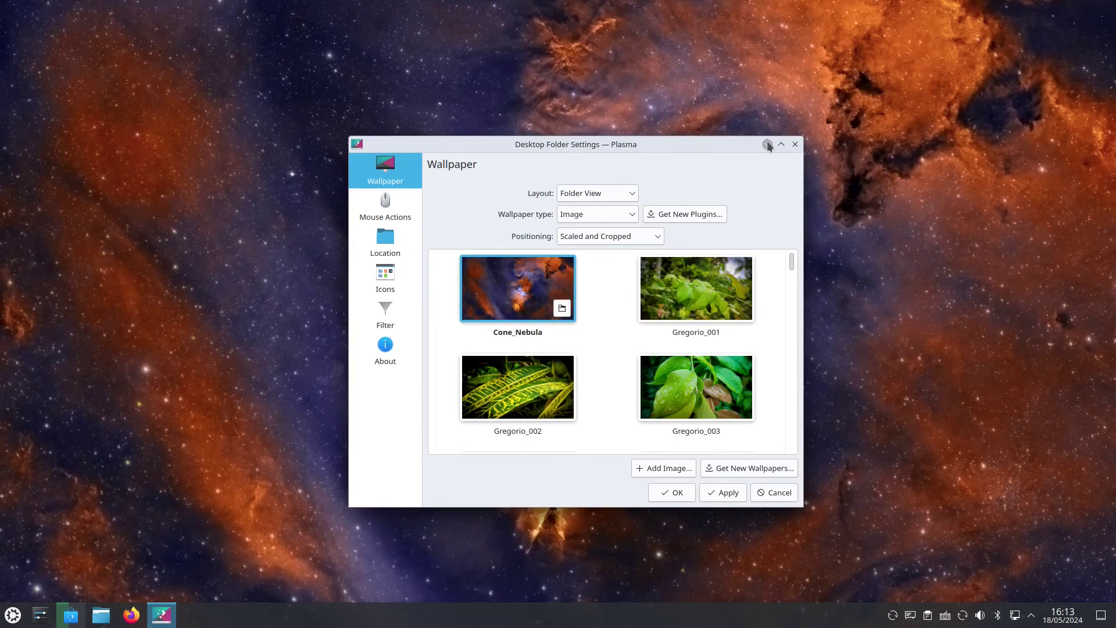
left_click(767, 145)
left_click(162, 615)
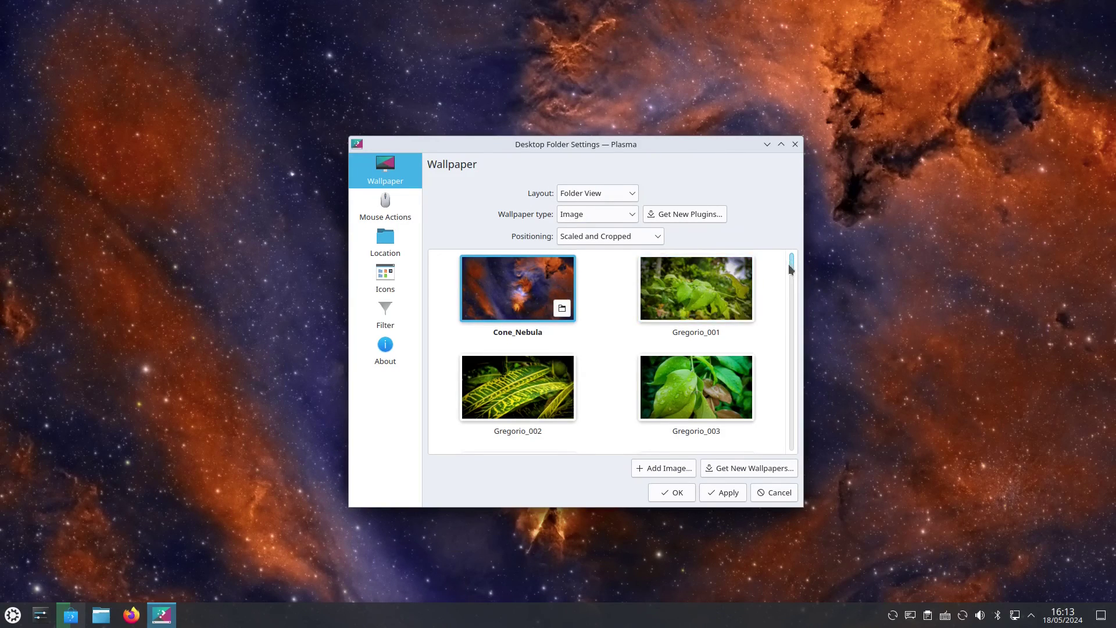
Step: Switch the wallpaper to Kubuntu_24_04_5_4K and preview it
left_click_drag(791, 263, 790, 284)
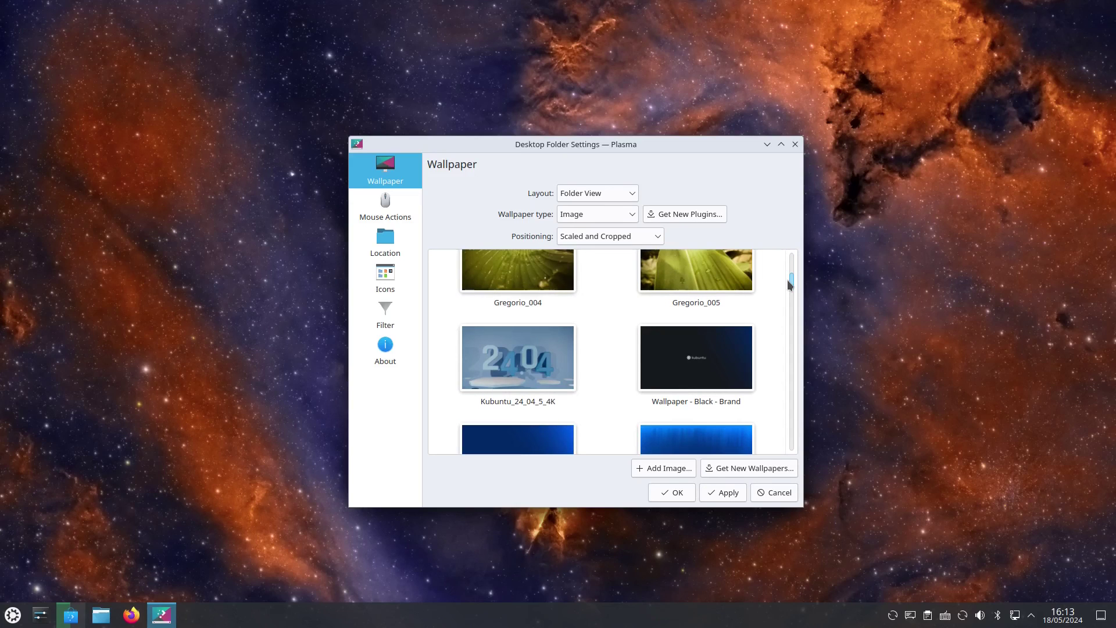
left_click(510, 364)
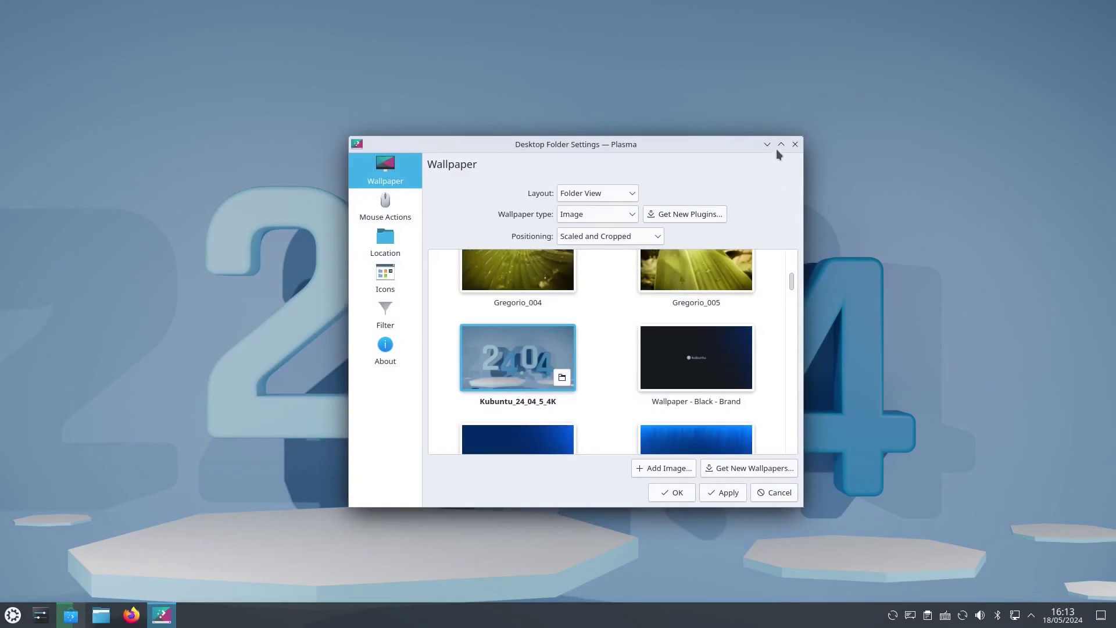
left_click(767, 144)
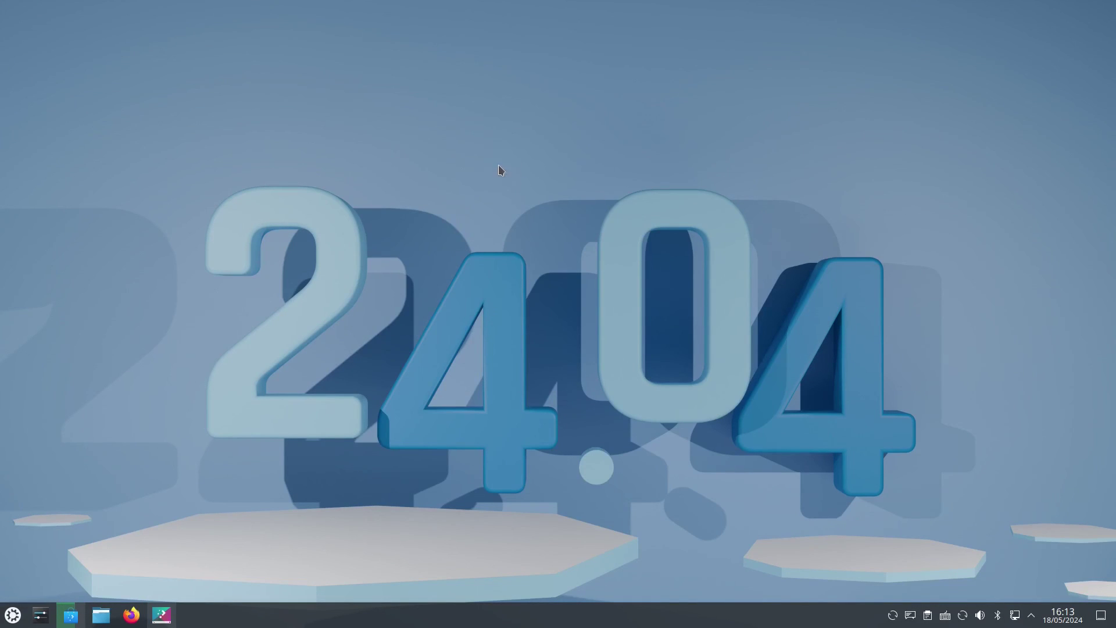
key("alt+Tab")
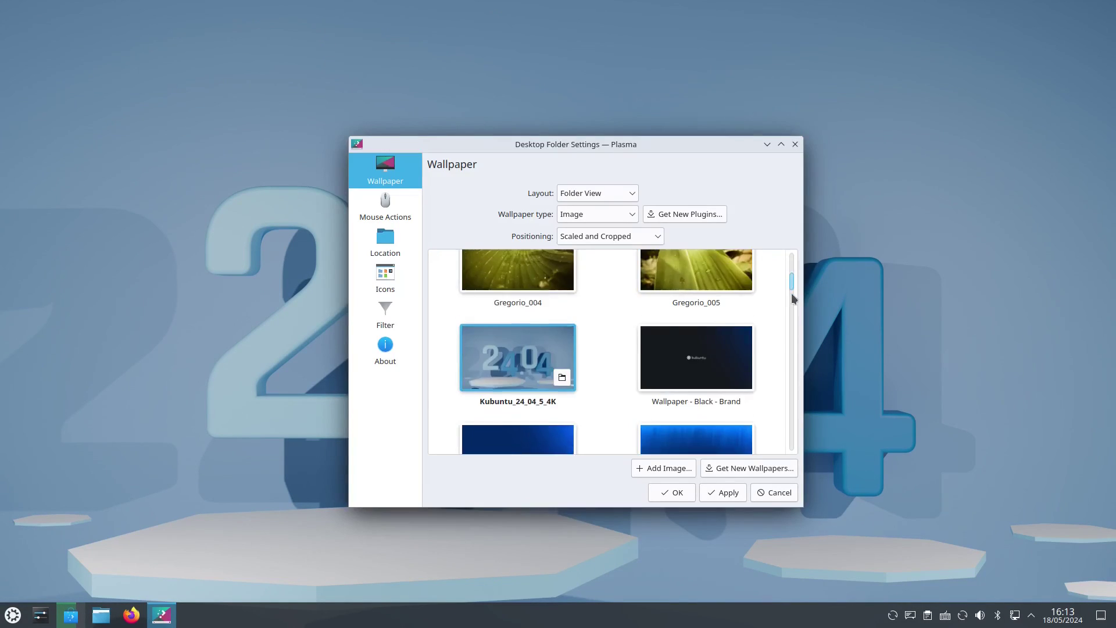
left_click_drag(791, 287, 775, 452)
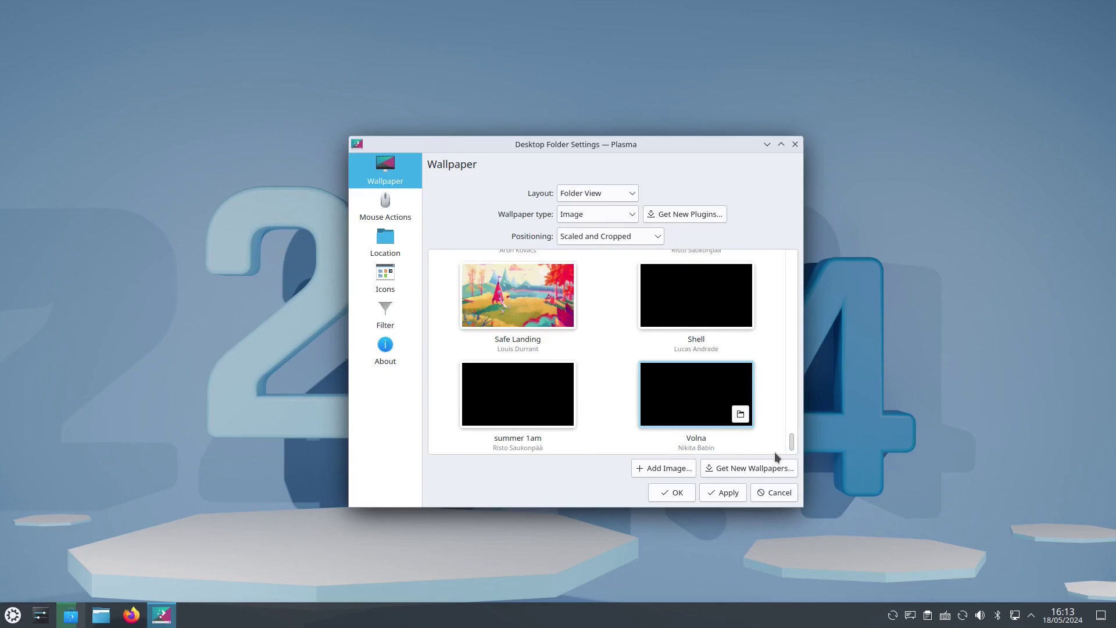
Step: Apply the Picture of the Day wallpaper type and preview the aurora image
left_click(633, 198)
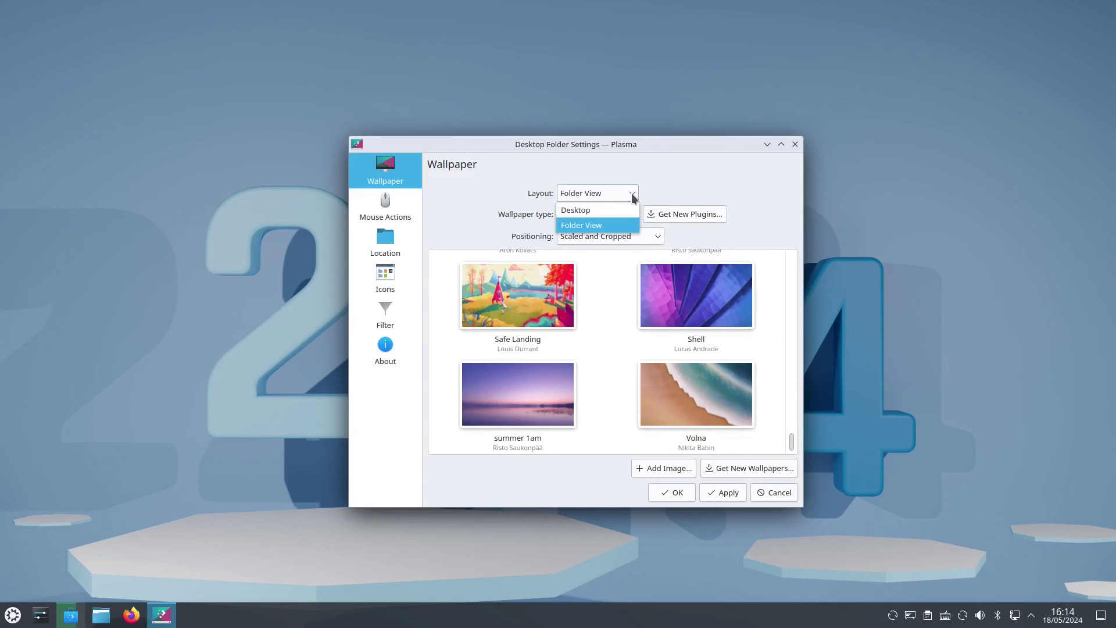
left_click(633, 220)
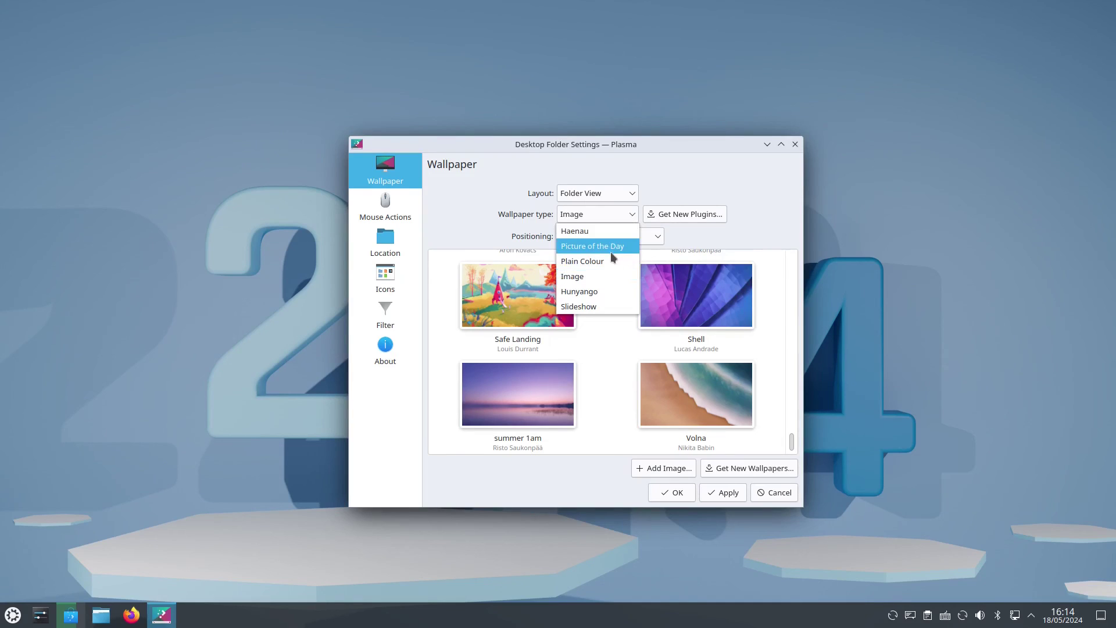
left_click(613, 246)
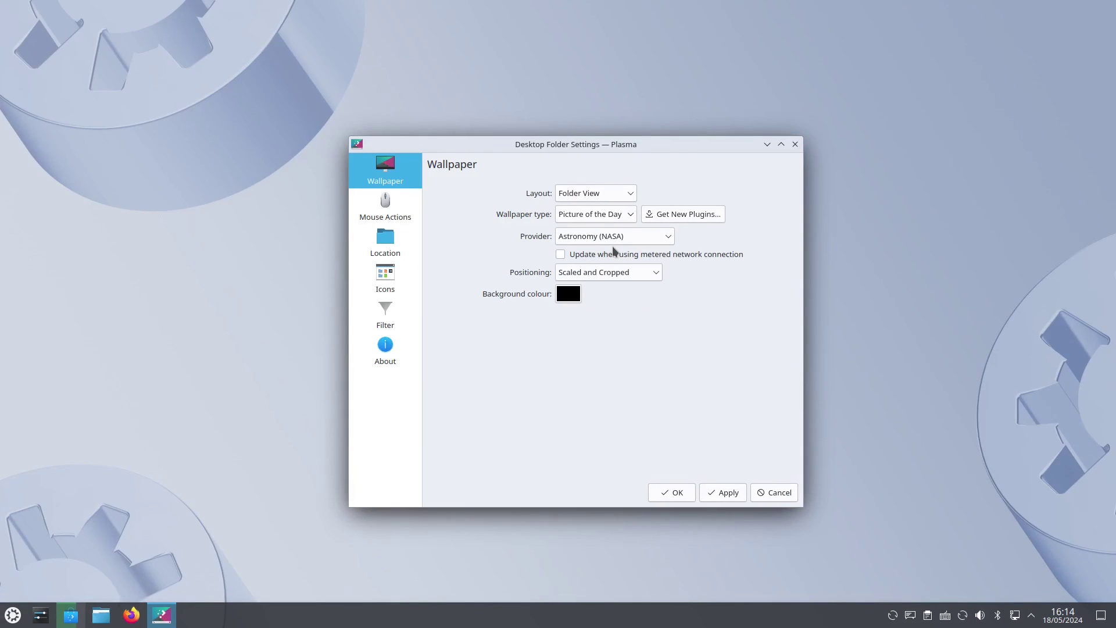
left_click(722, 495)
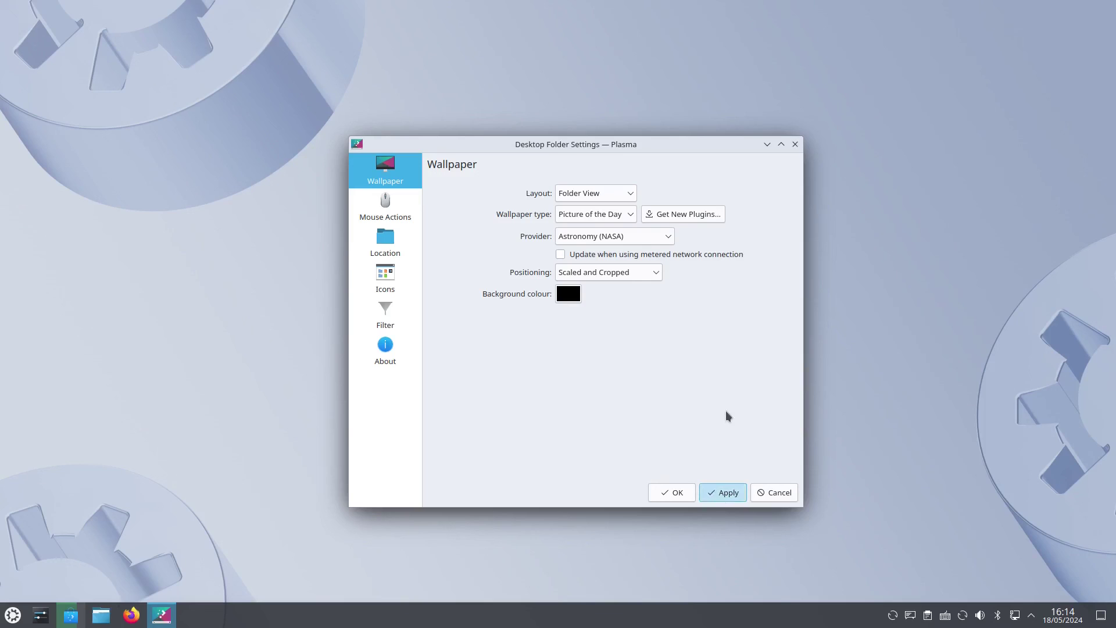
mouse_move(685, 146)
left_mouse_down()
mouse_move(684, 398)
mouse_move(641, 165)
left_mouse_up()
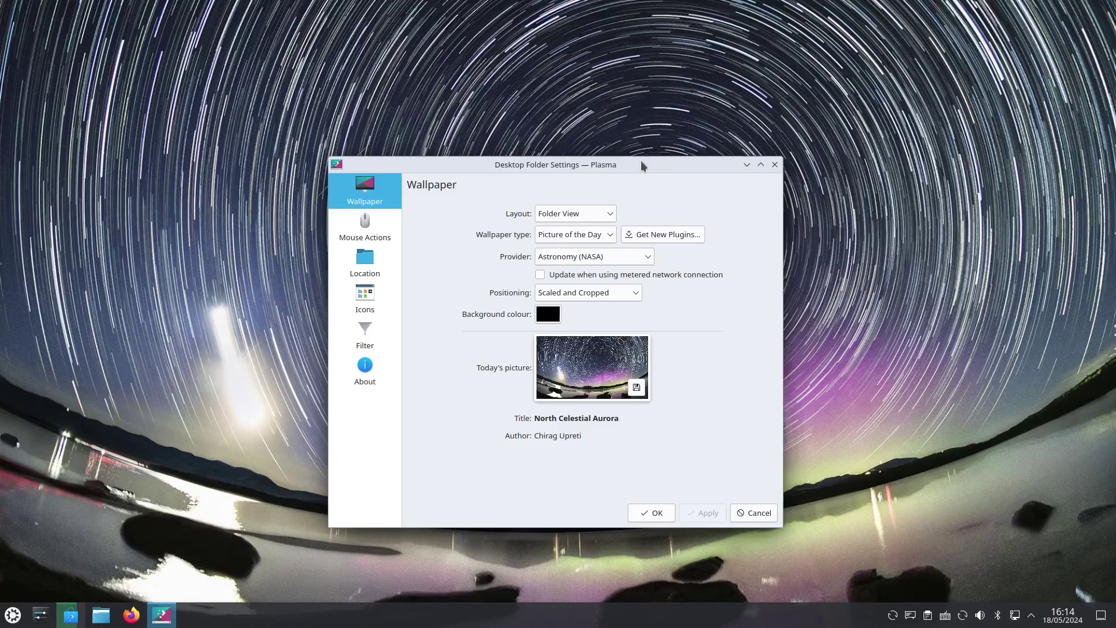
left_click(747, 165)
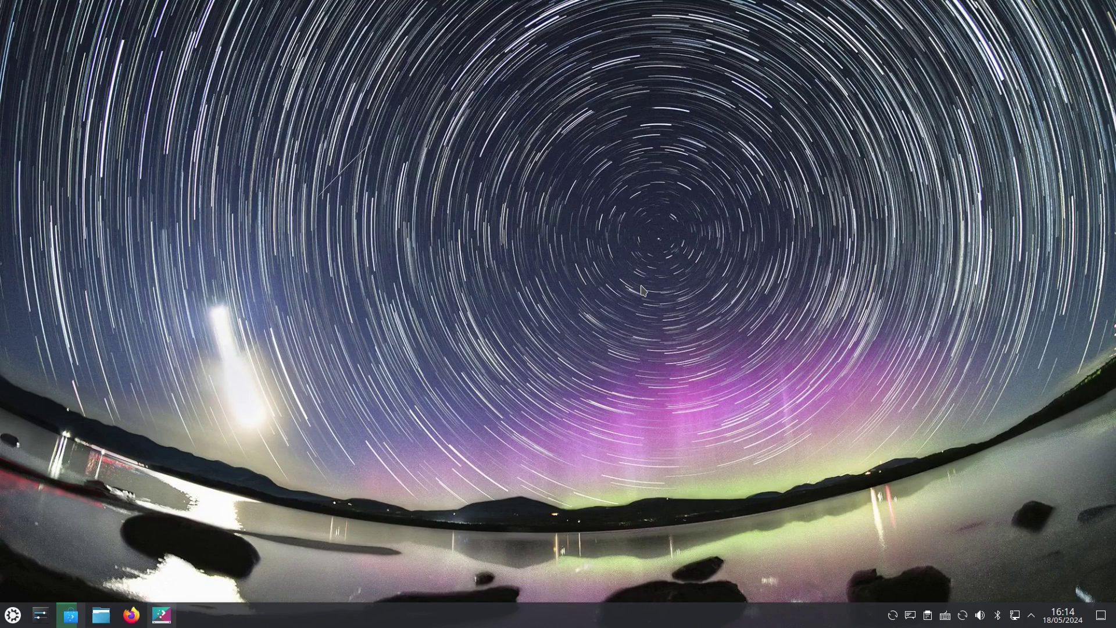
left_click(162, 615)
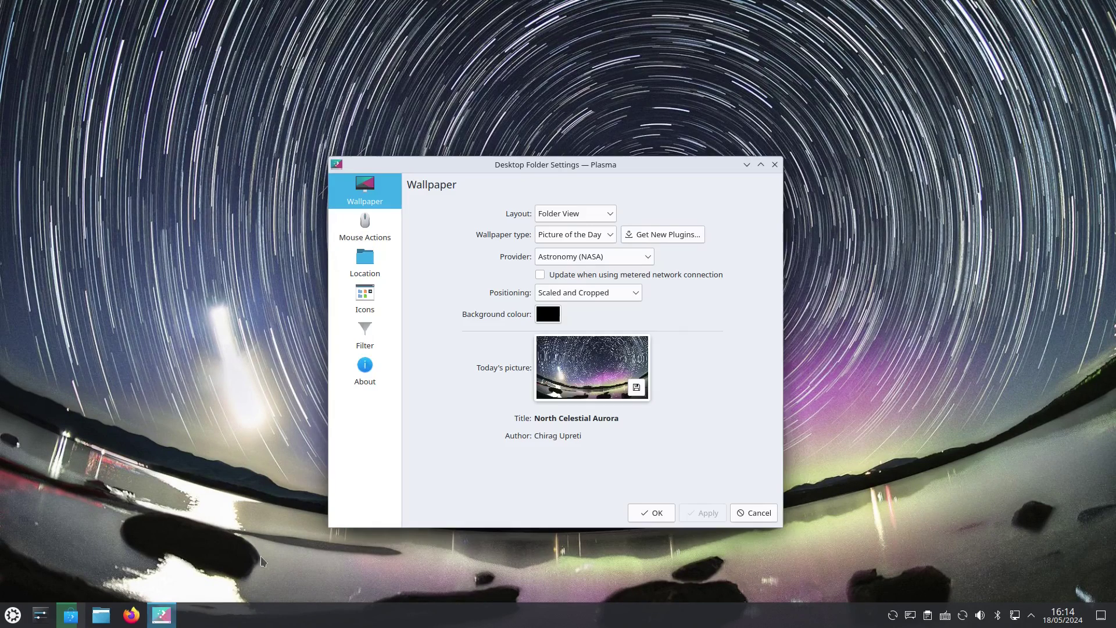
Step: Apply National Geographic as the Picture of the Day provider
left_click(648, 257)
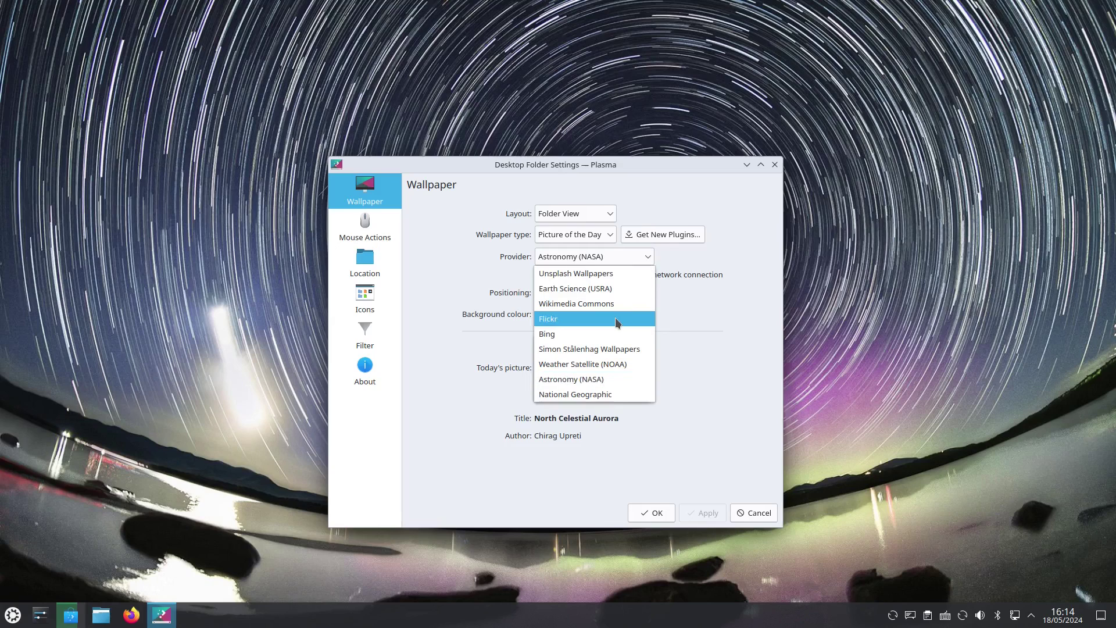
left_click(598, 396)
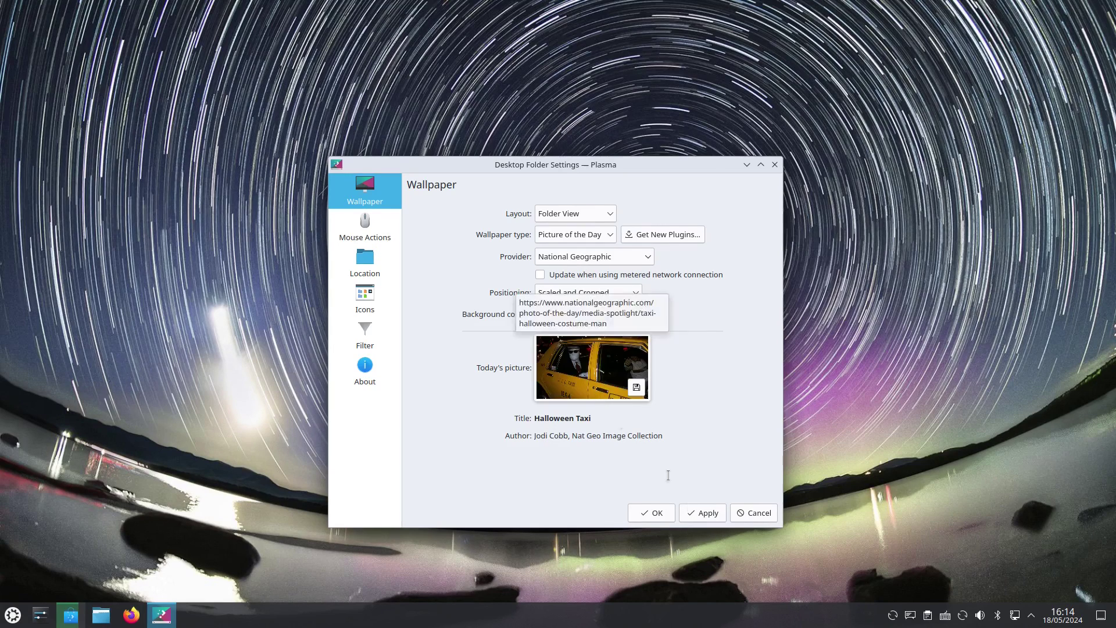
left_click(696, 515)
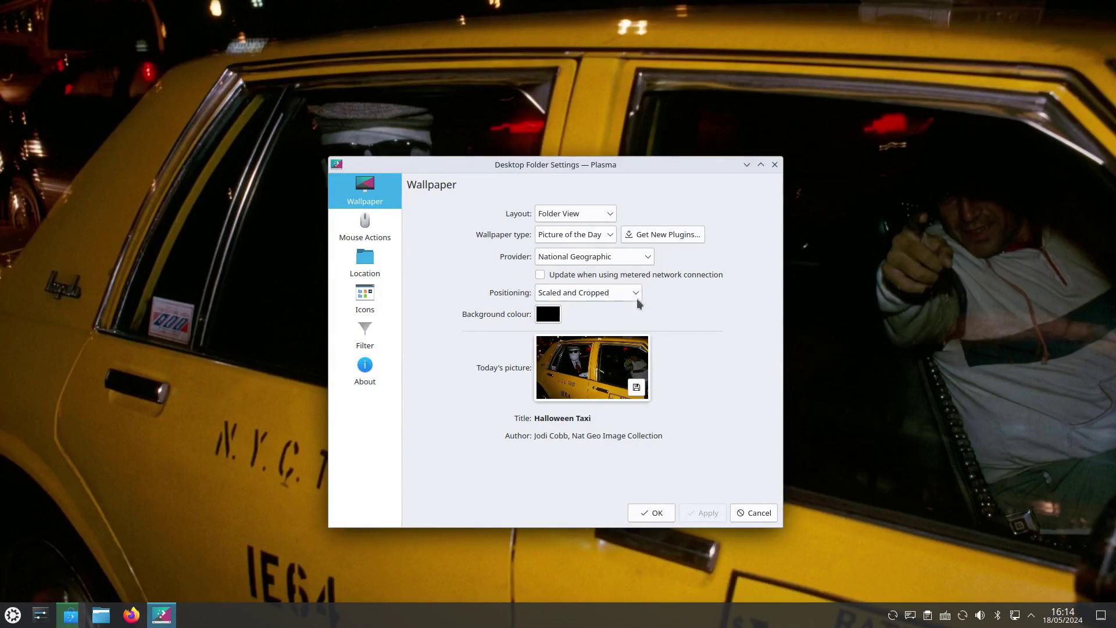
Step: Try Unsplash, Earth Science (USRA) and Wikimedia Commons as picture providers
left_click(643, 259)
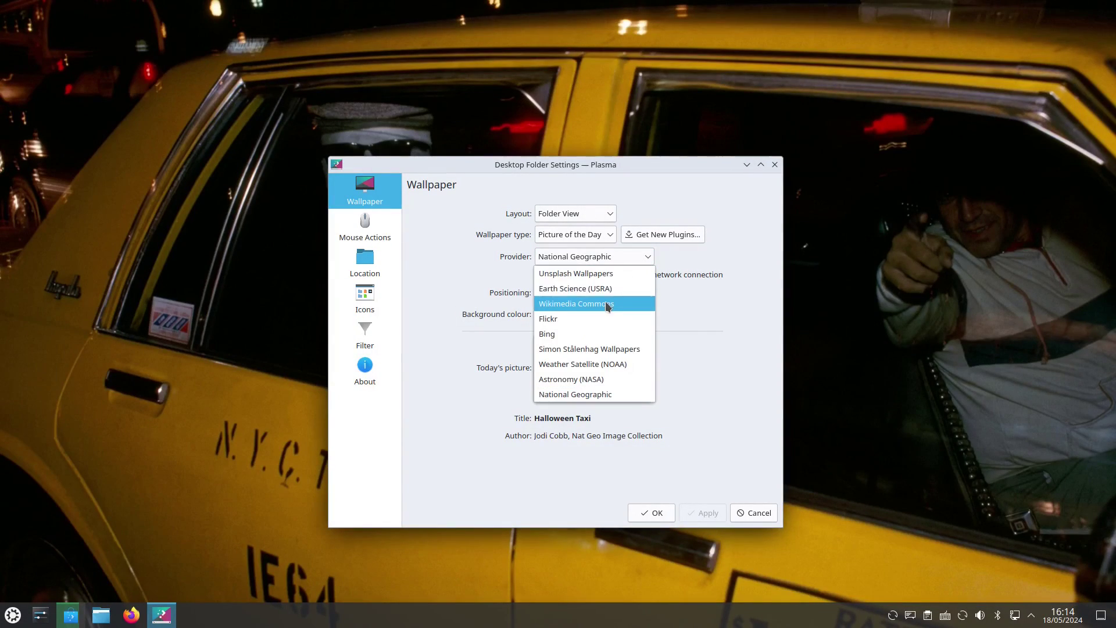
left_click(599, 274)
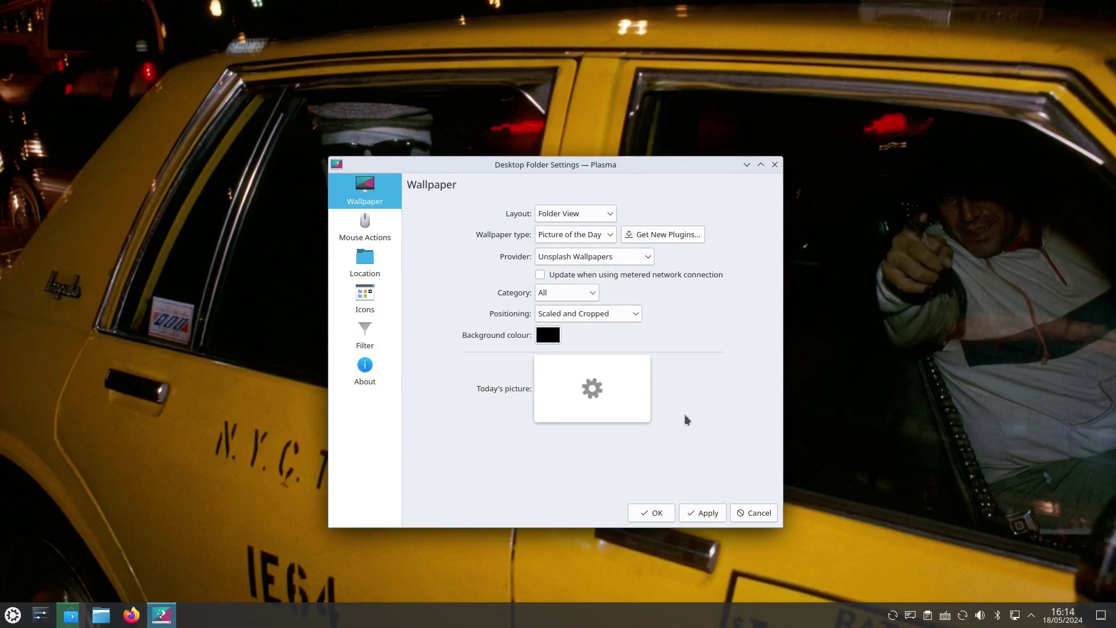
left_click(699, 515)
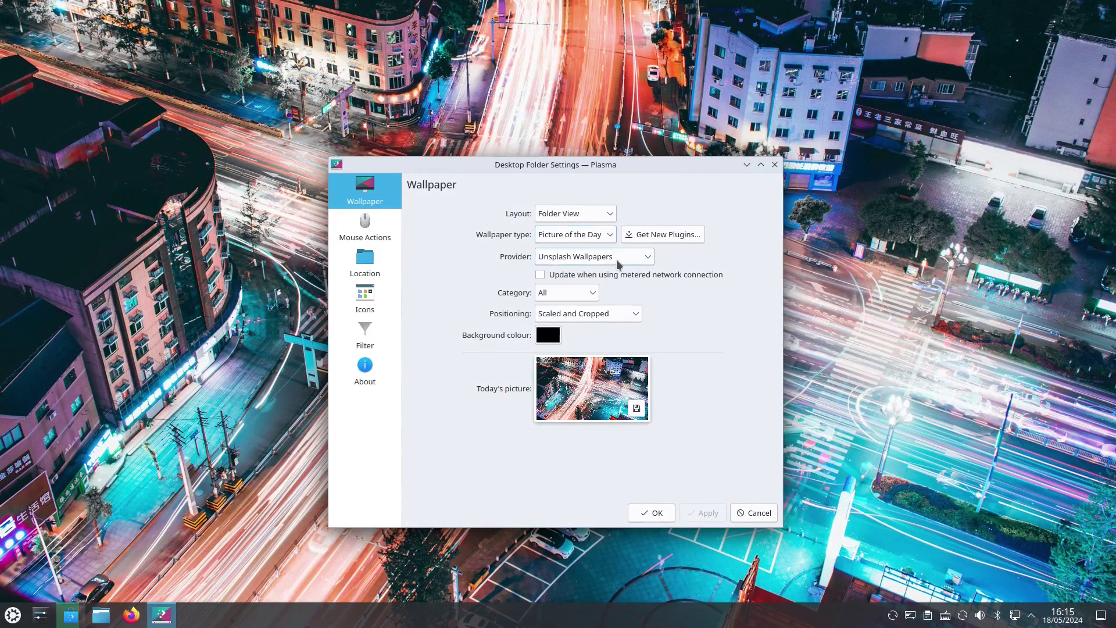
left_click(618, 258)
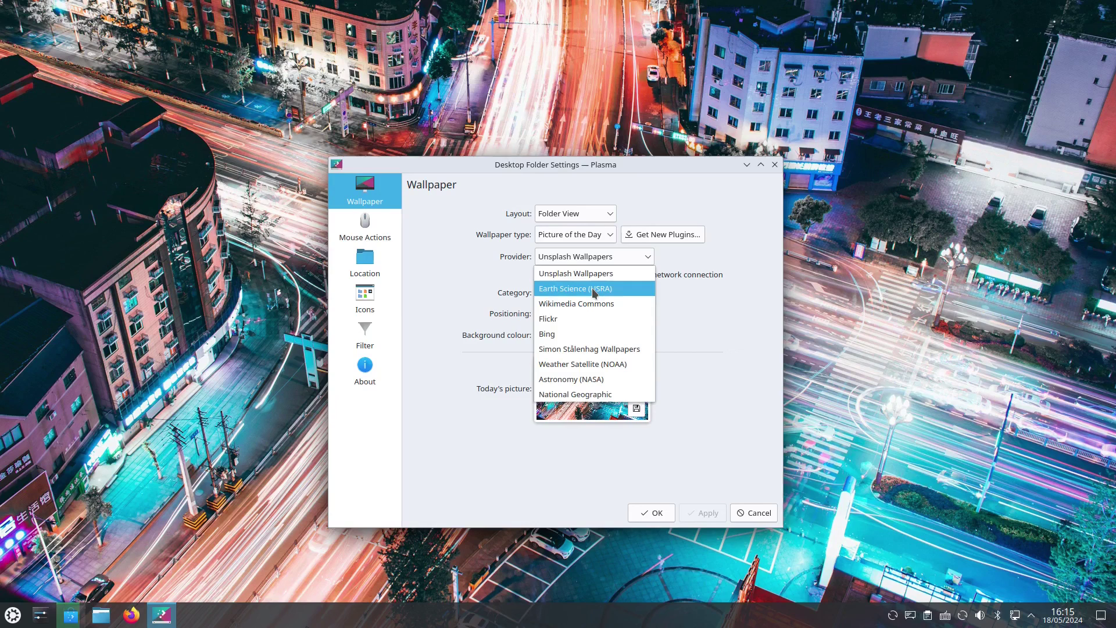
left_click(594, 288)
left_click(640, 257)
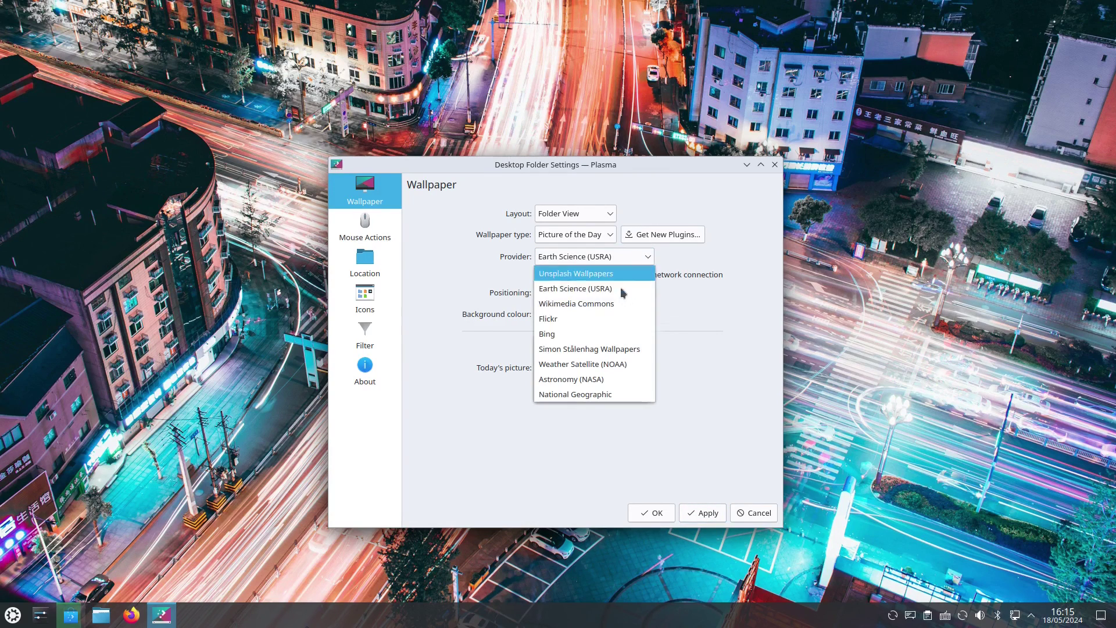
left_click(616, 304)
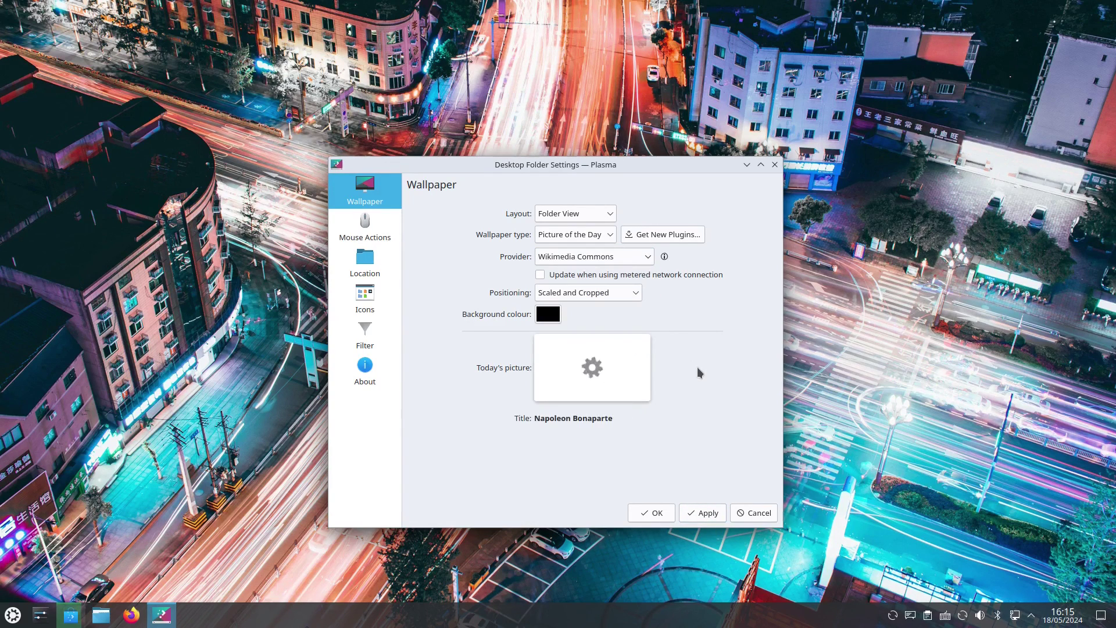
Step: Apply Flickr as the picture provider and close the settings with OK
left_click(630, 318)
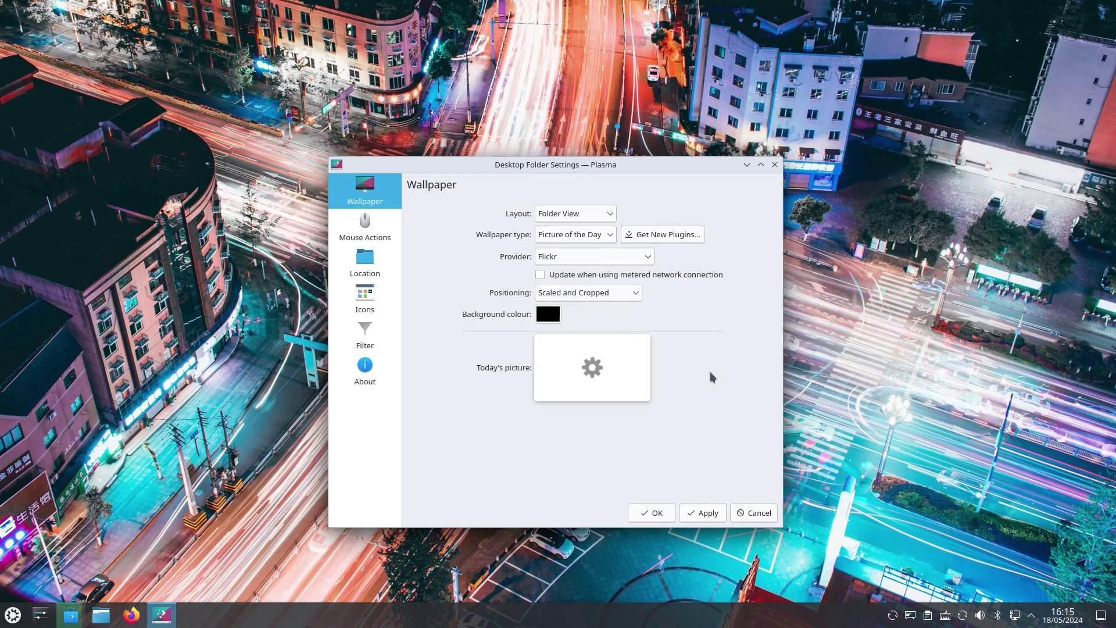
left_click(701, 514)
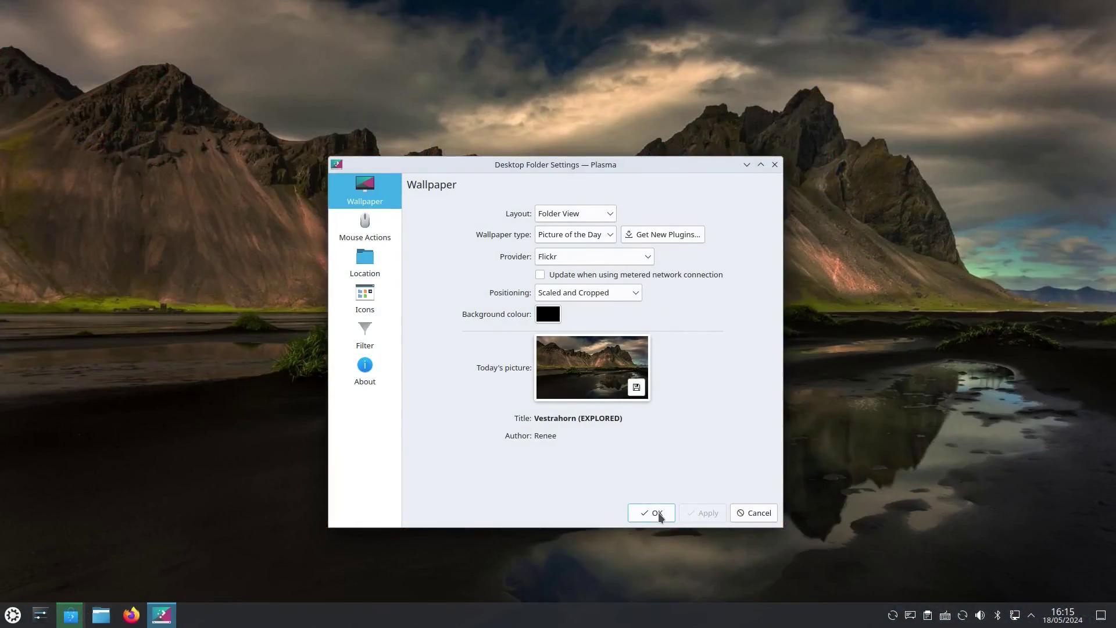
left_click(660, 515)
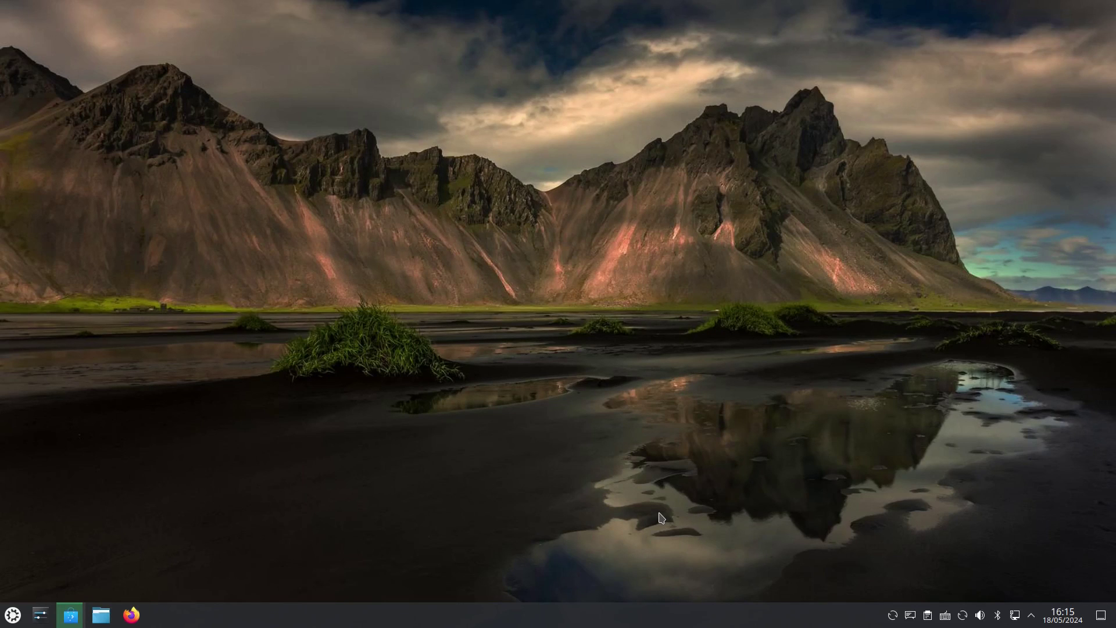